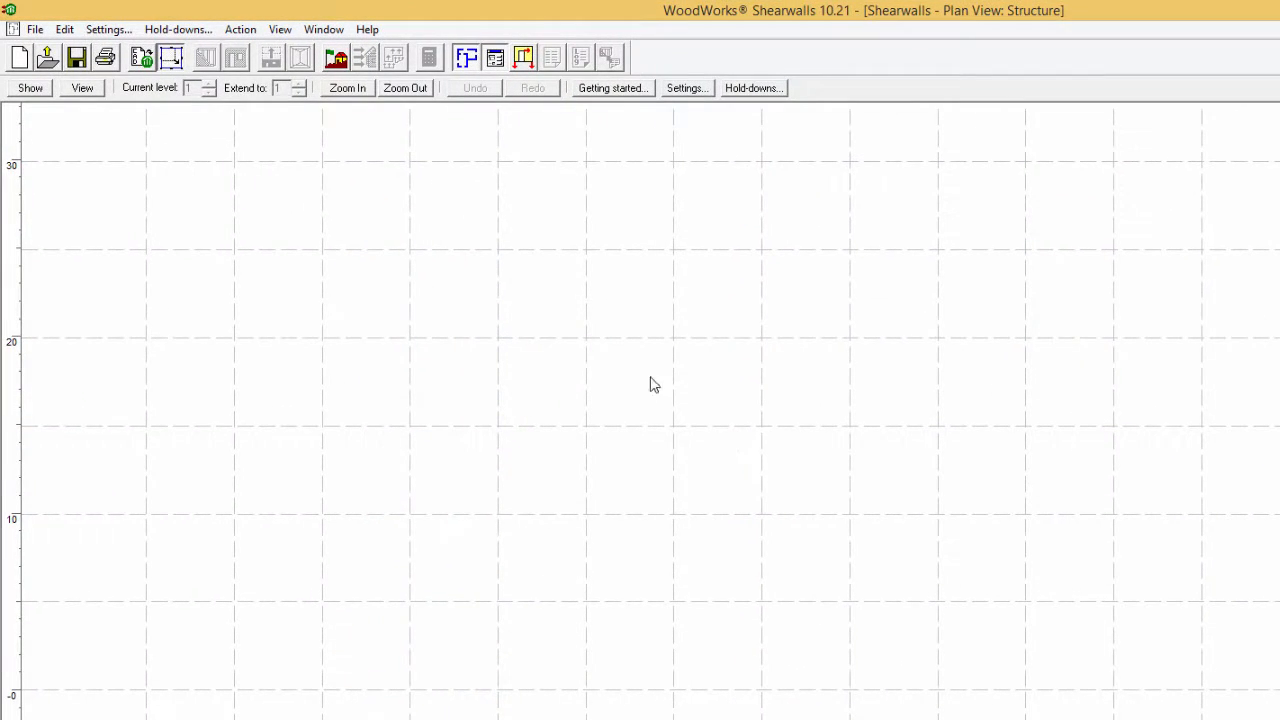
Enter WoodWorks Software as the first line of the company information in the settings
click(118, 30)
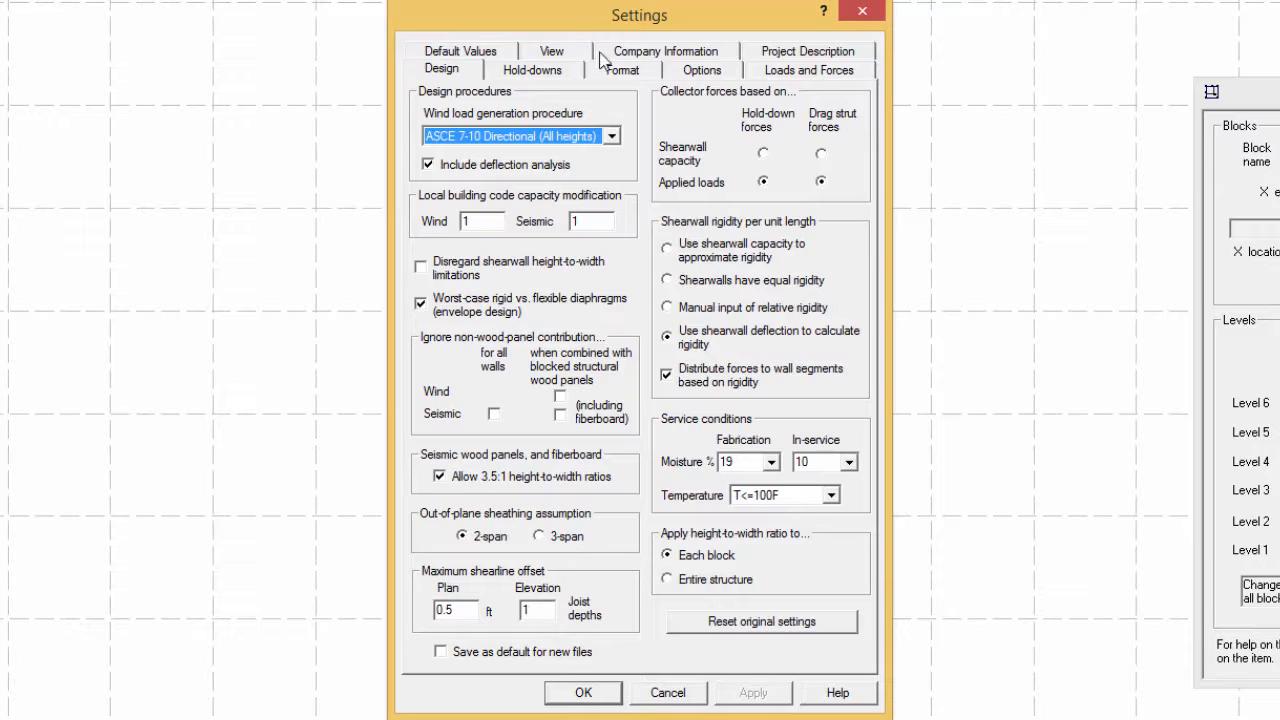
click(630, 52)
text(Wood)
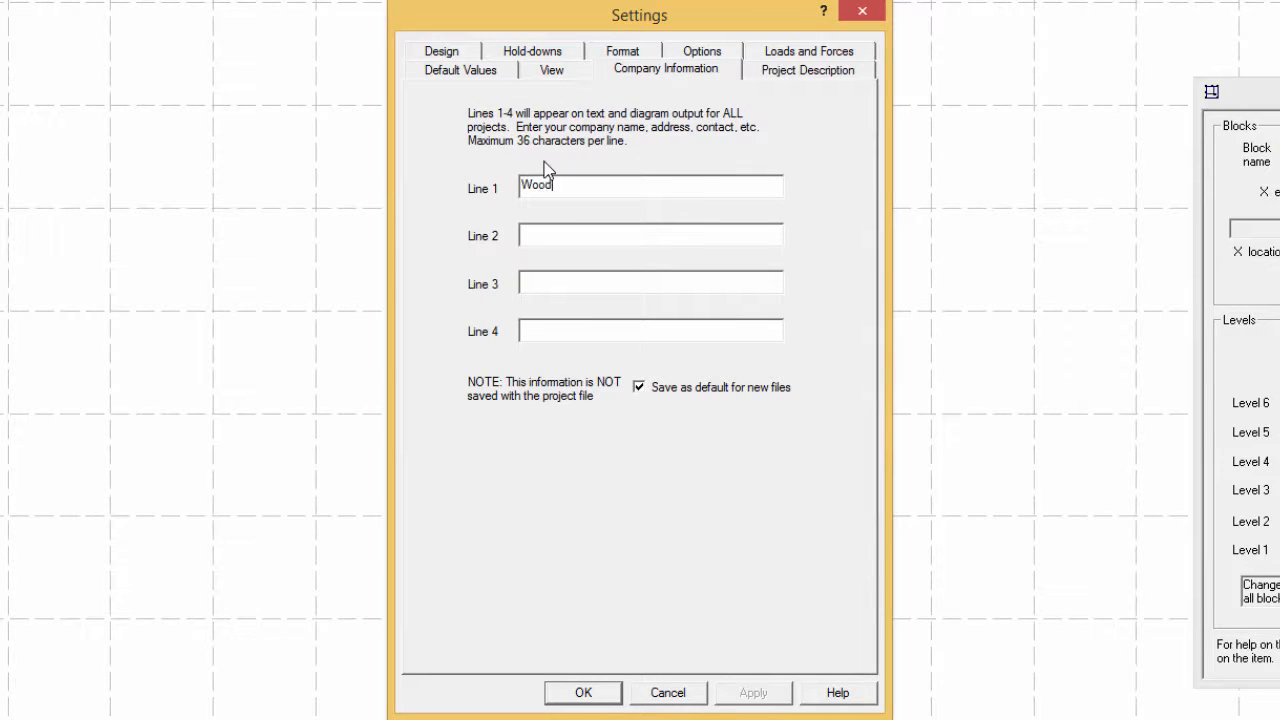
text(Works Software)
Enter Advanced Tutorial as the first line of the project description
click(805, 72)
click(564, 186)
text(Ad)
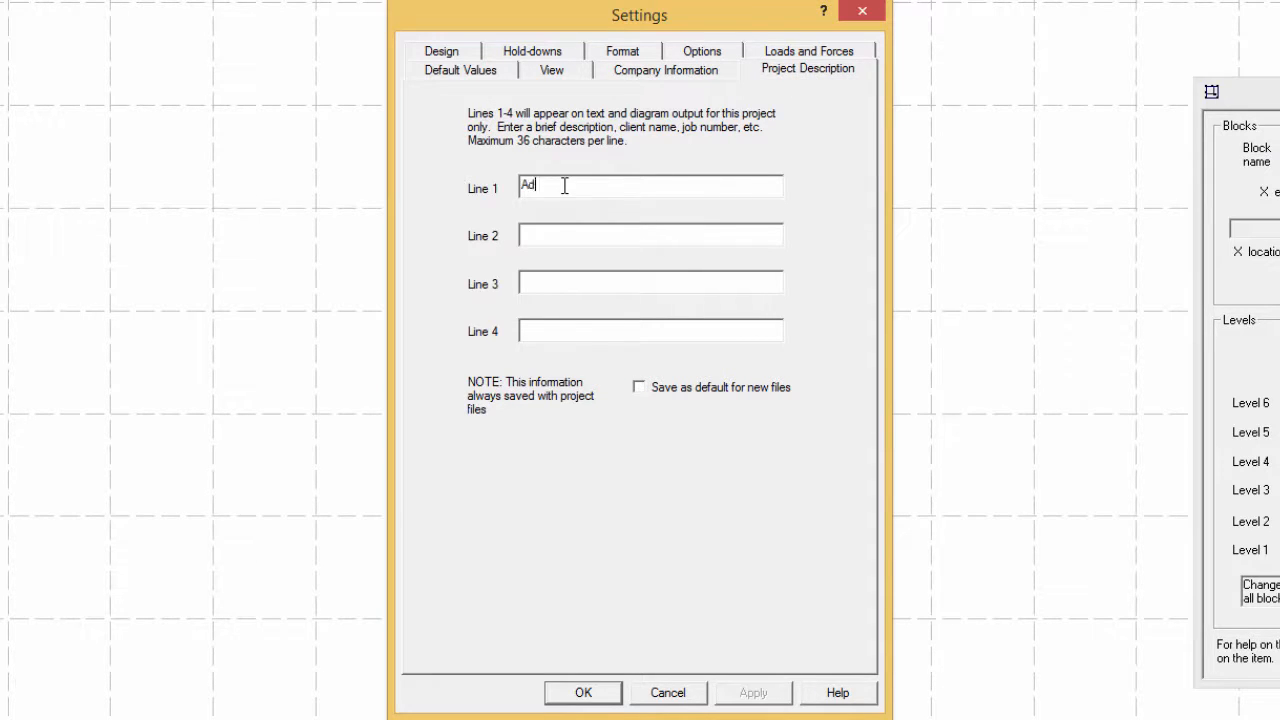
text(vanced Tutorial)
Turn off the display of gridlines in the view settings
click(442, 52)
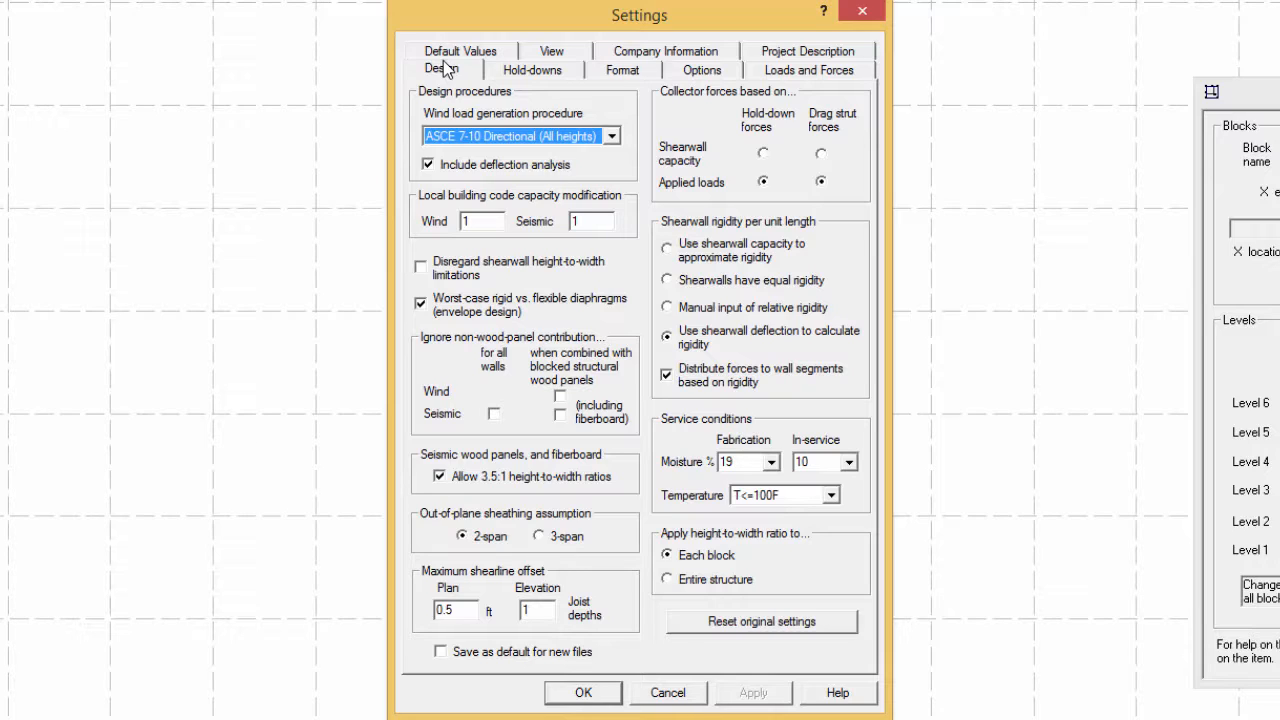
click(545, 55)
drag(631, 250, 578, 241)
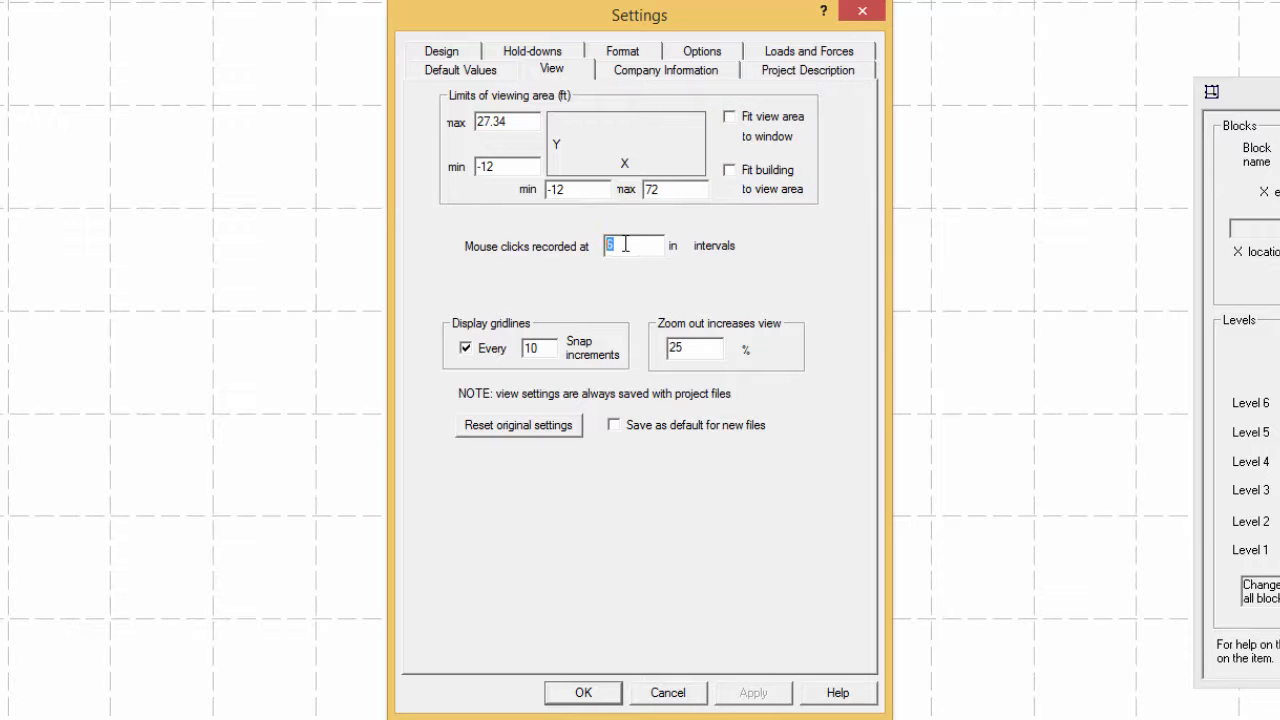
click(466, 349)
Reset the design settings to the originals and apply ASCE 7-10 Directional (All heights) as the wind load generation procedure
click(455, 55)
click(759, 622)
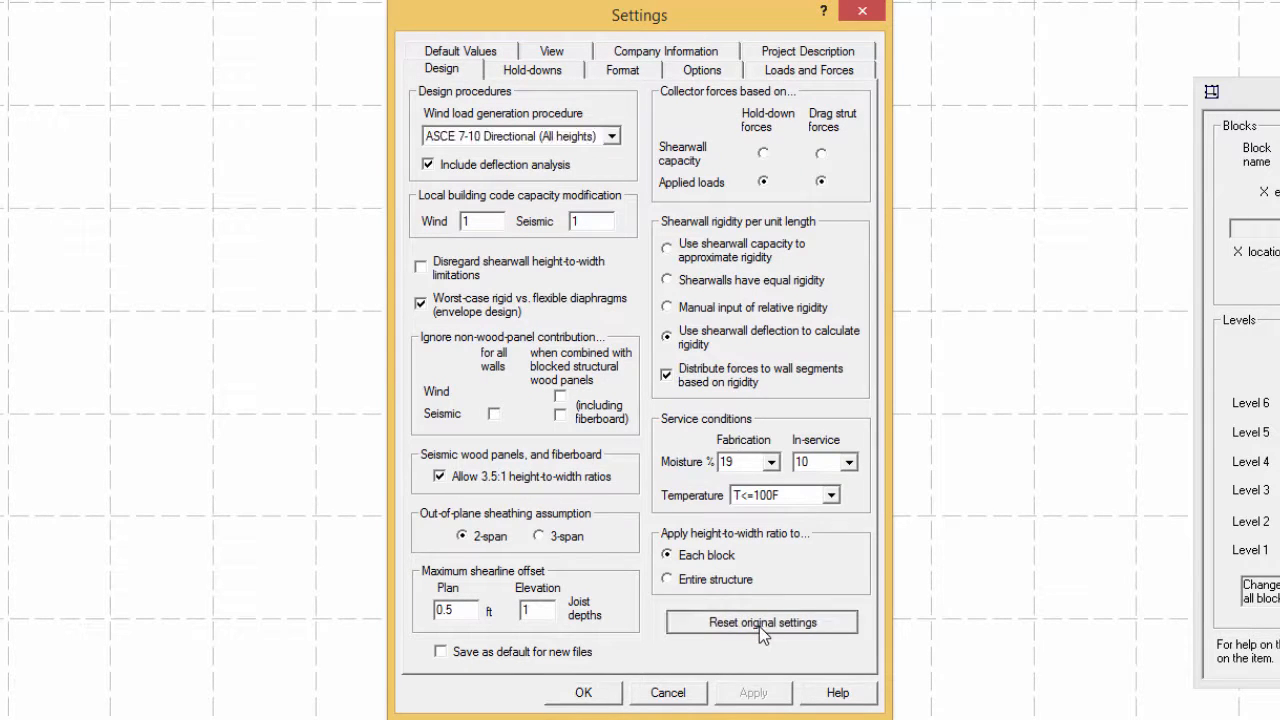
click(617, 143)
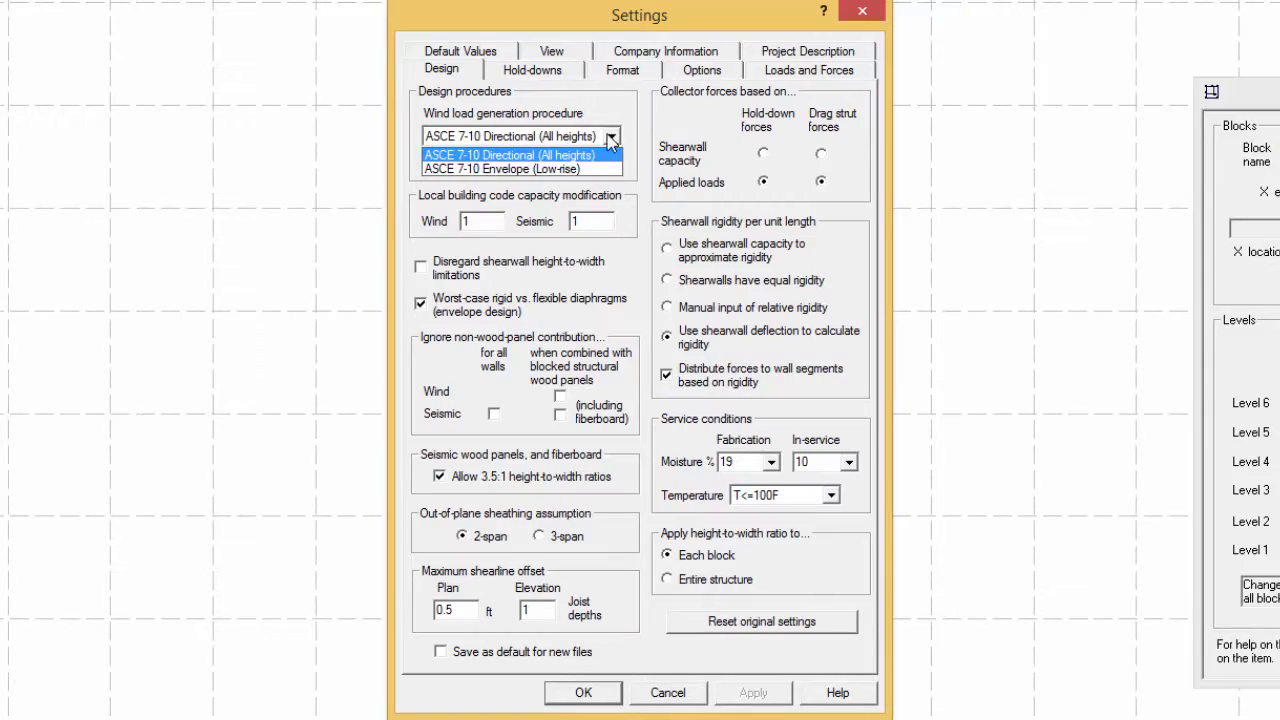
click(594, 162)
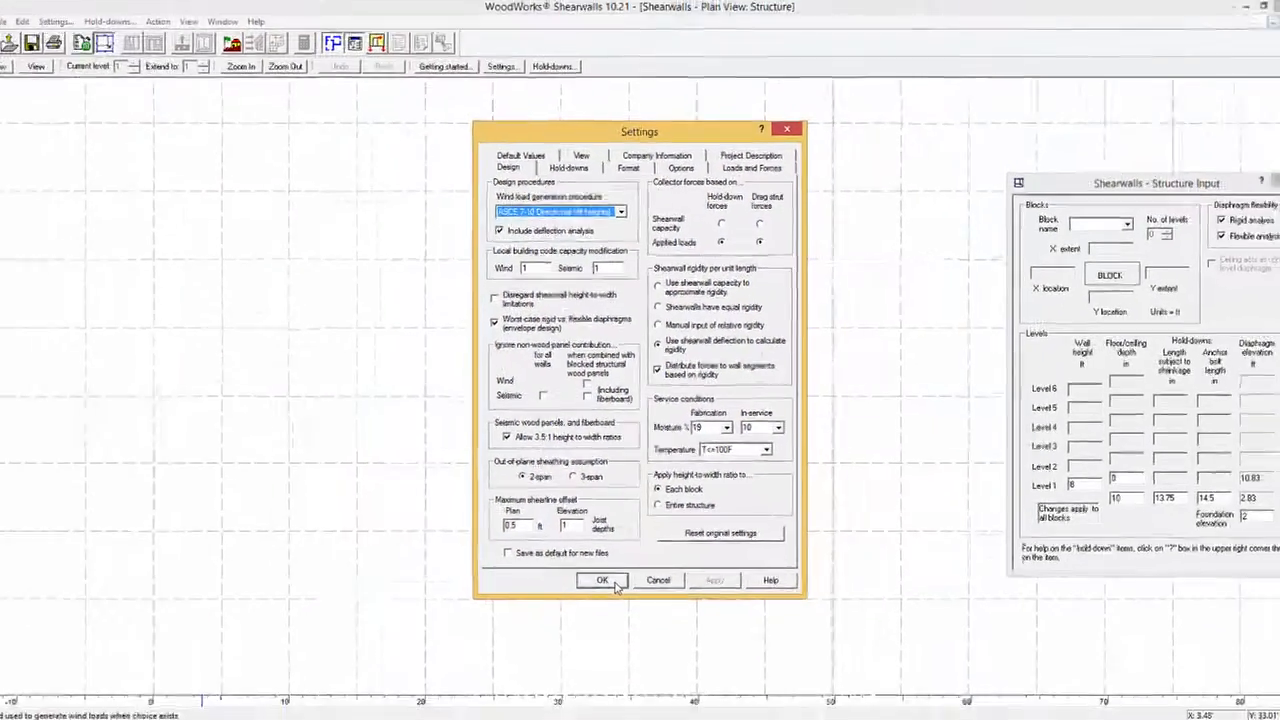
click(583, 692)
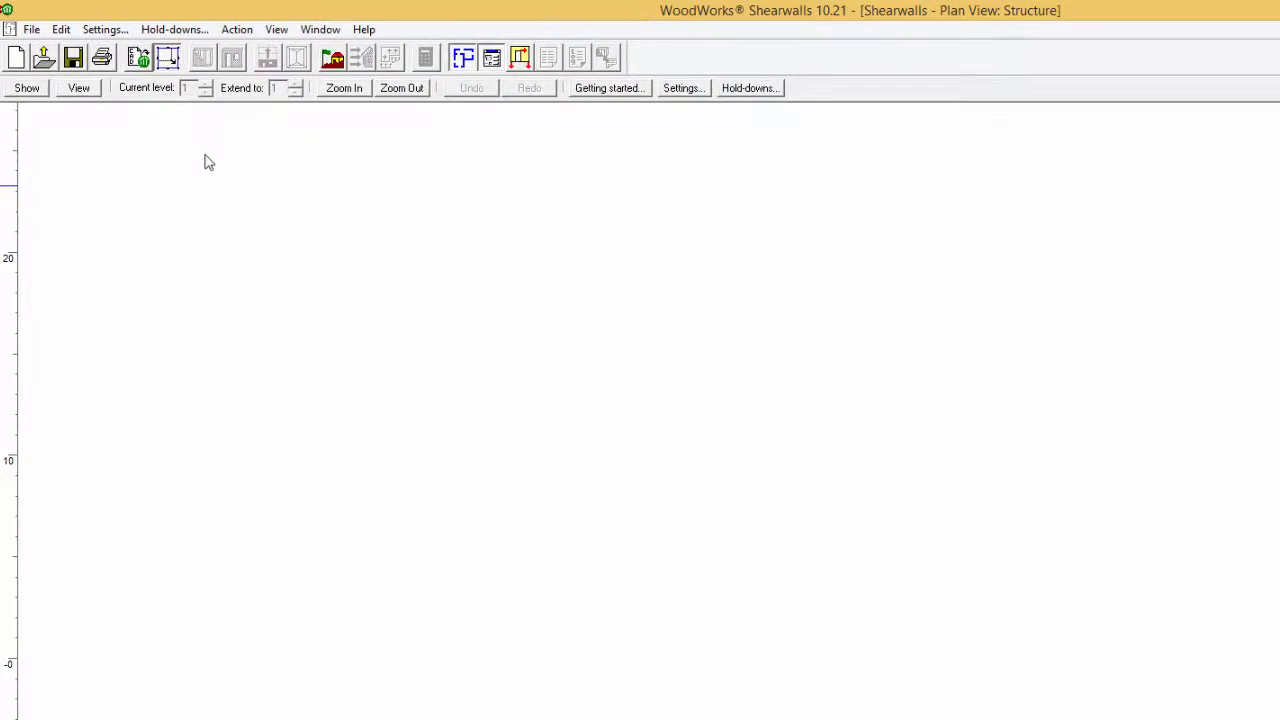
Start the CAD import wizard and set the number of levels with CAD drawings to 2
click(140, 58)
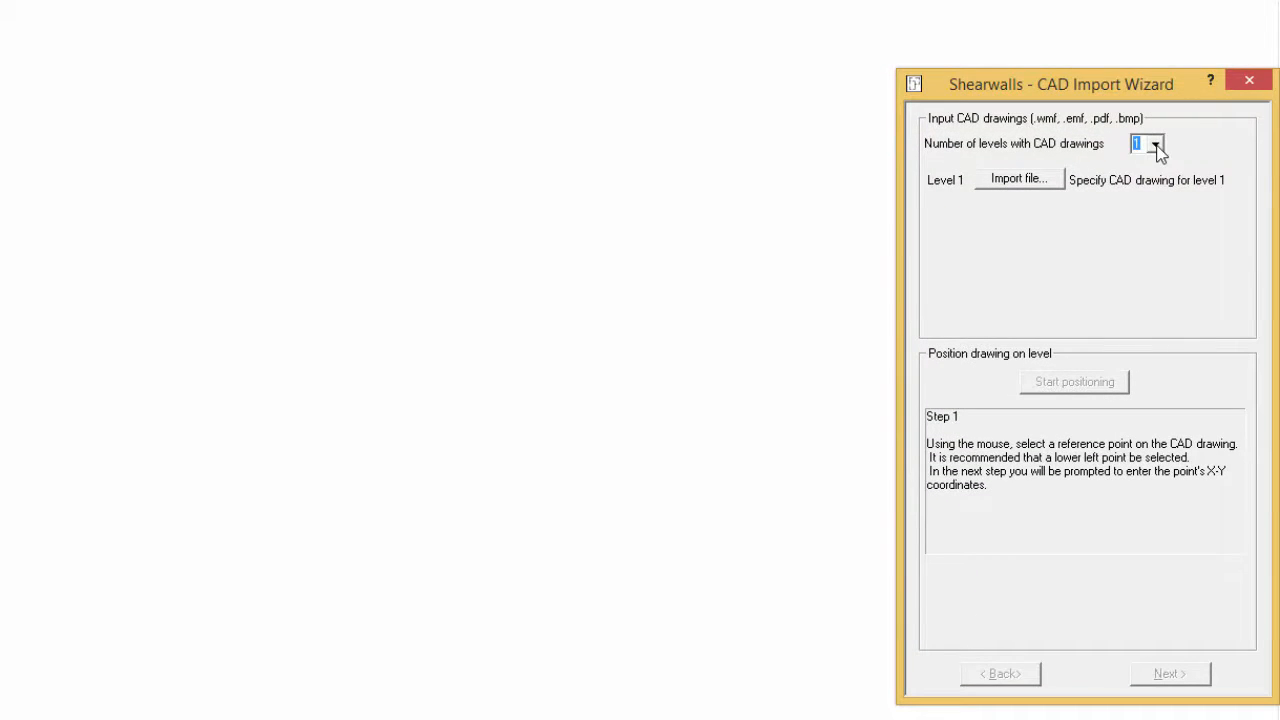
click(1157, 146)
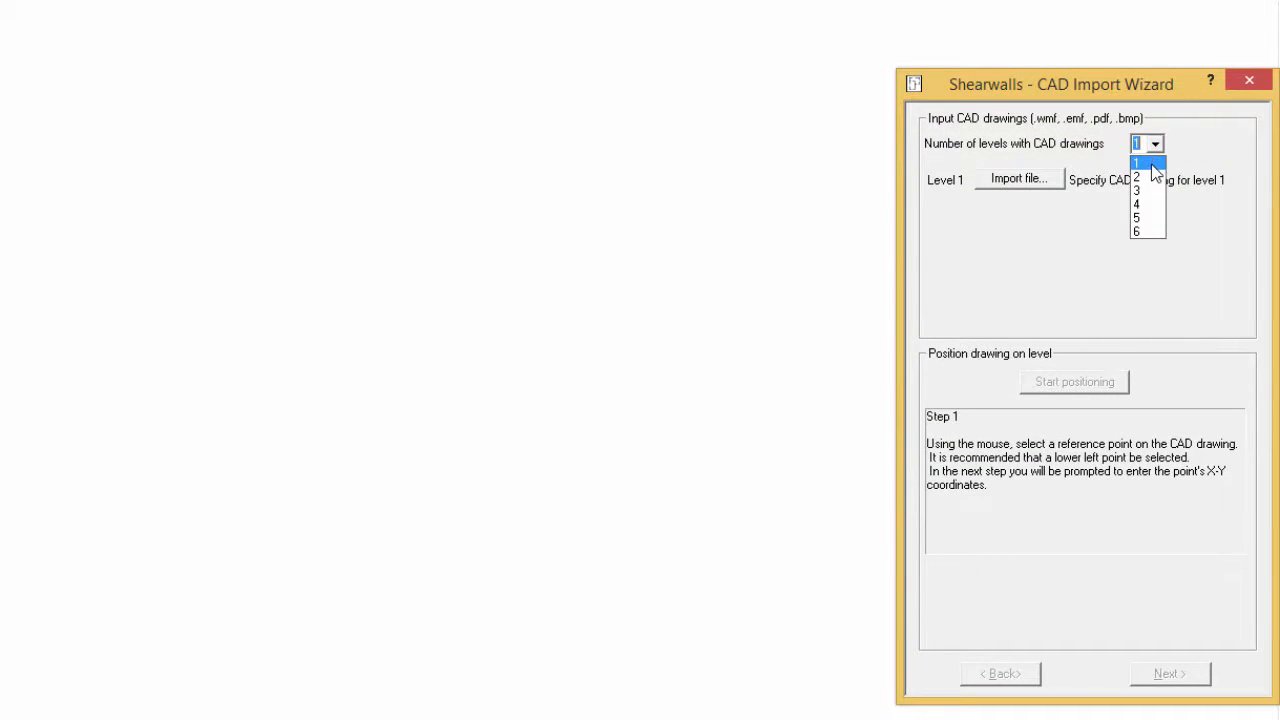
click(1149, 173)
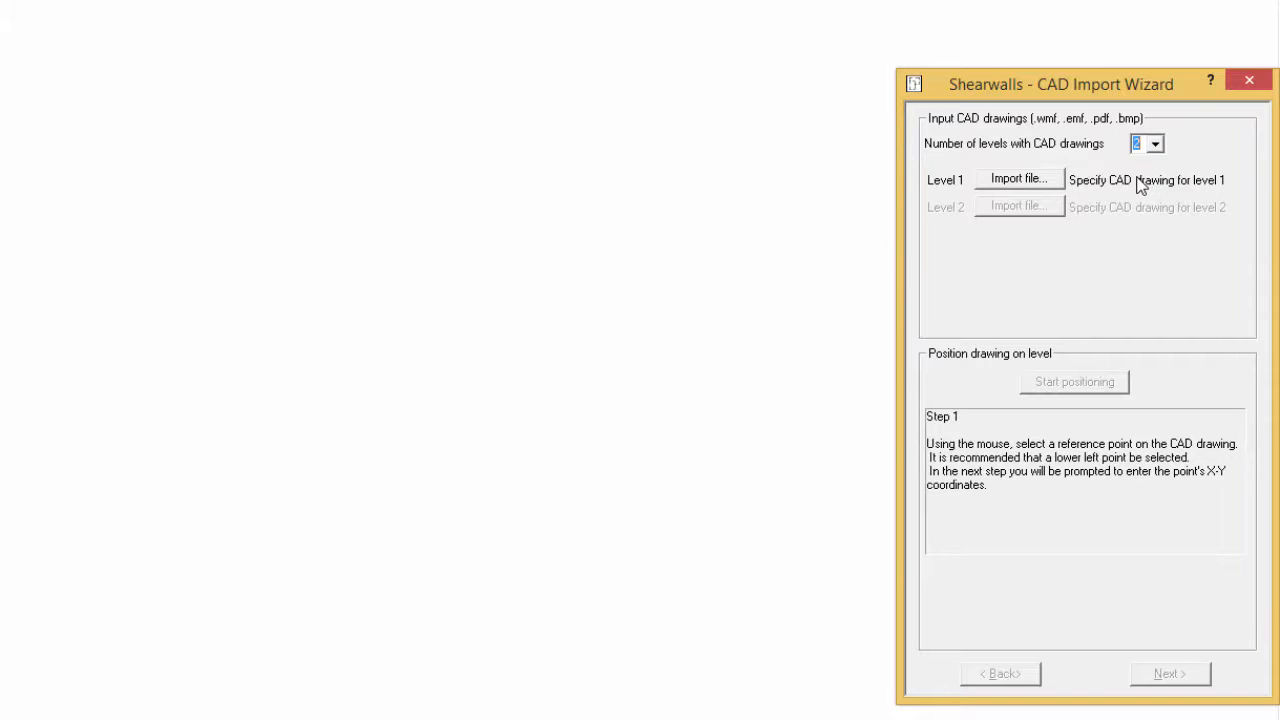
Import the metafile example.wmf as the CAD drawing for level 1
click(1024, 183)
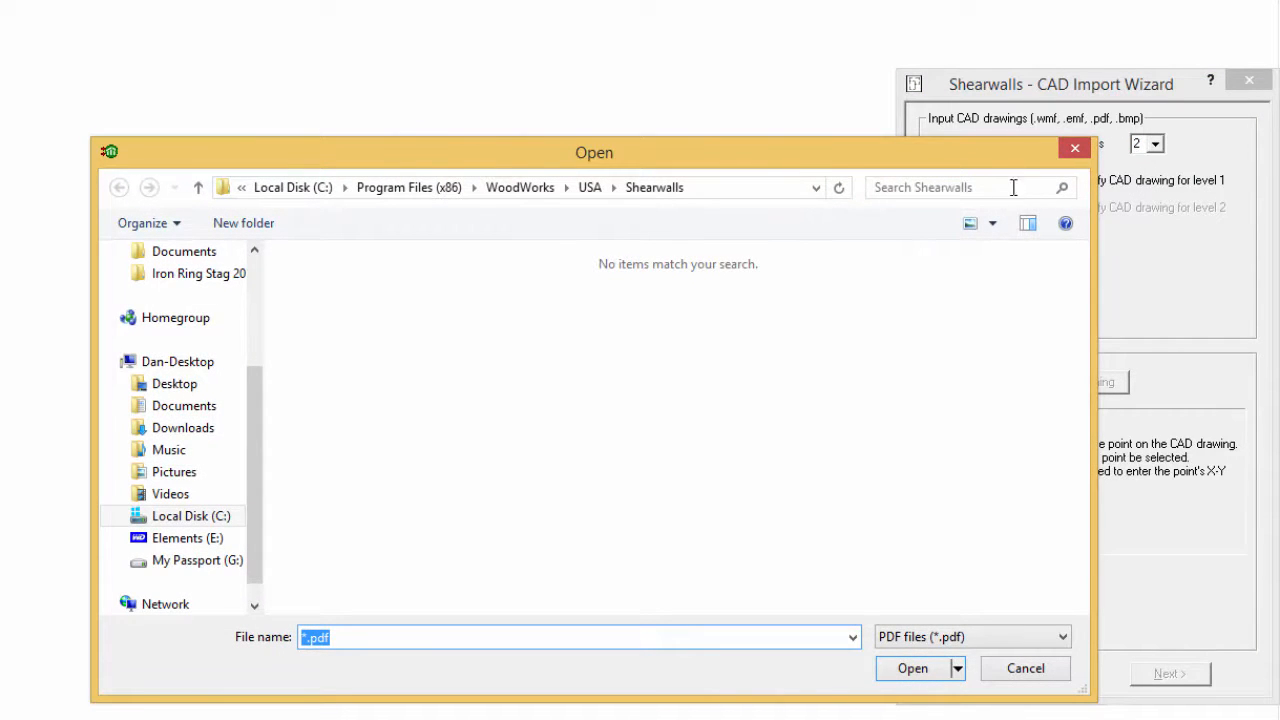
click(957, 640)
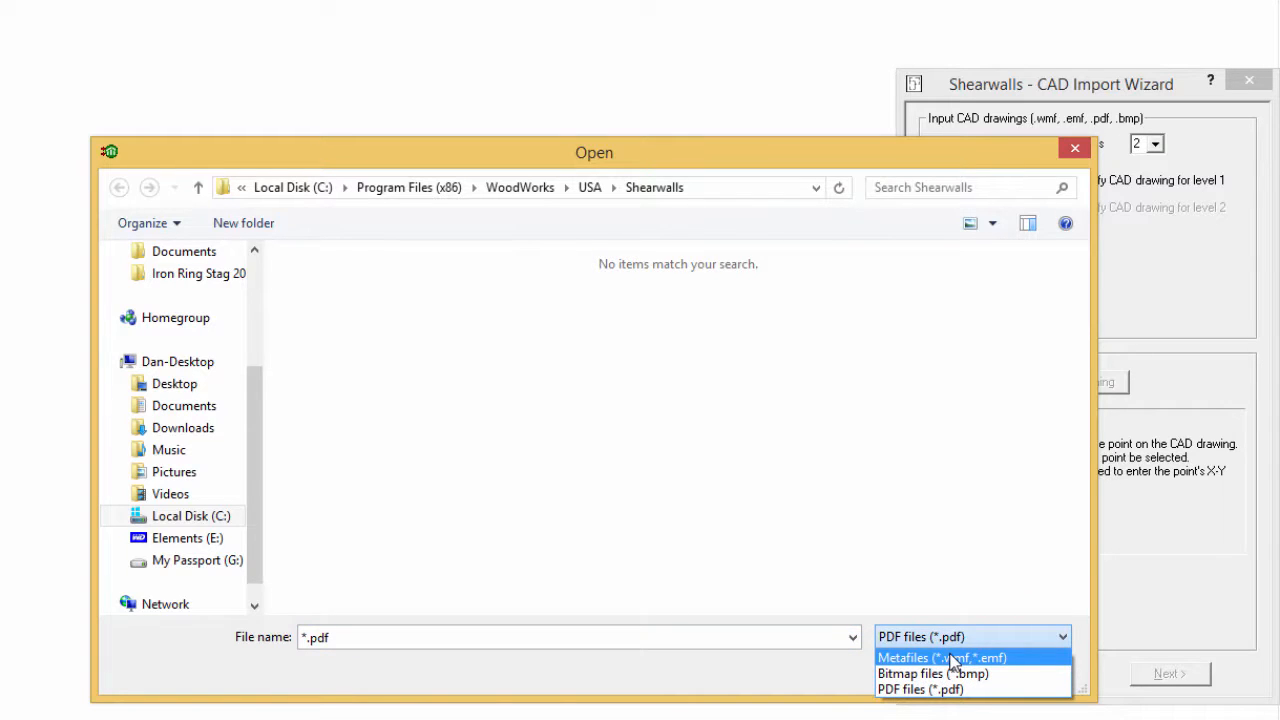
click(948, 658)
click(331, 312)
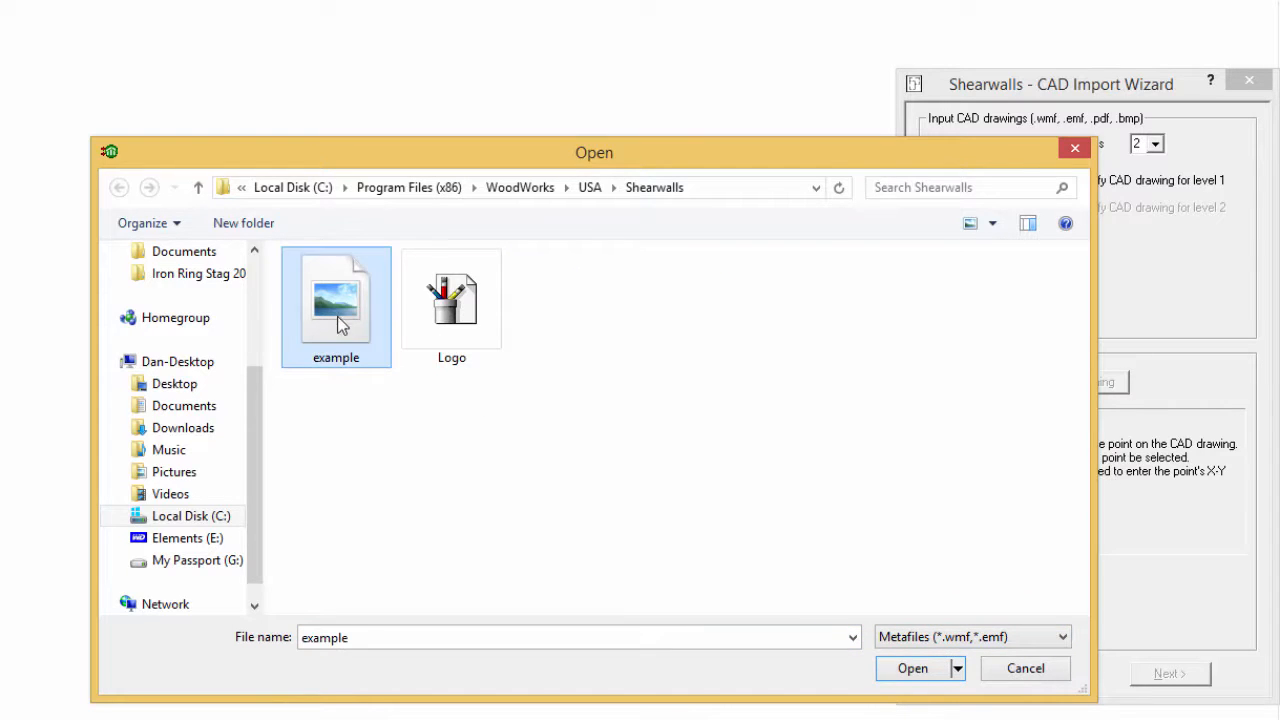
click(918, 669)
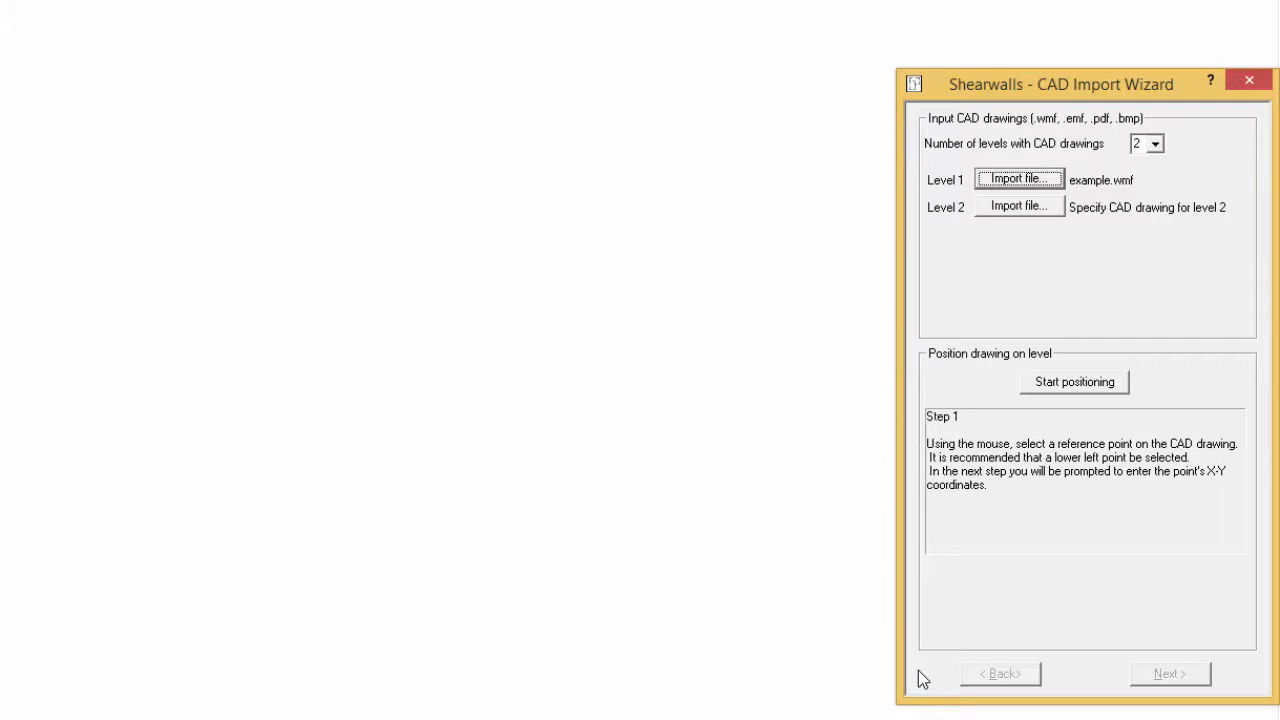
Import the metafile example.wmf as the CAD drawing for level 2
click(1018, 206)
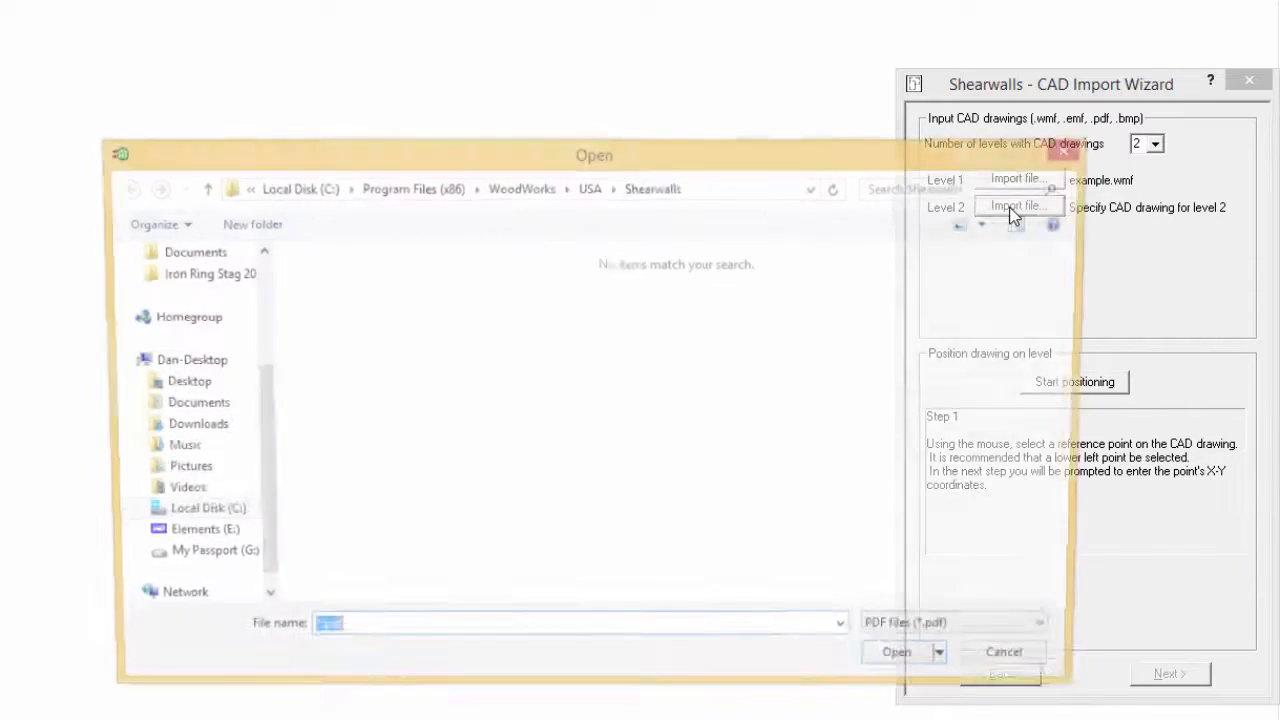
click(933, 637)
click(910, 658)
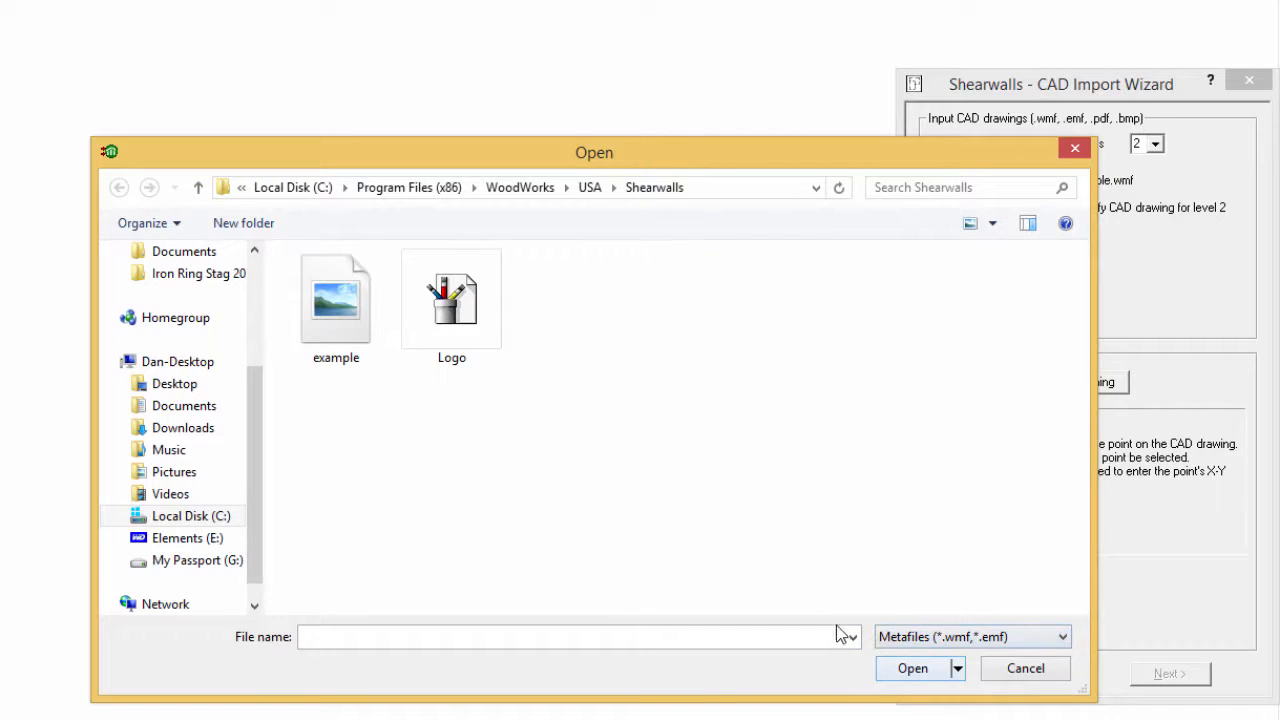
click(340, 312)
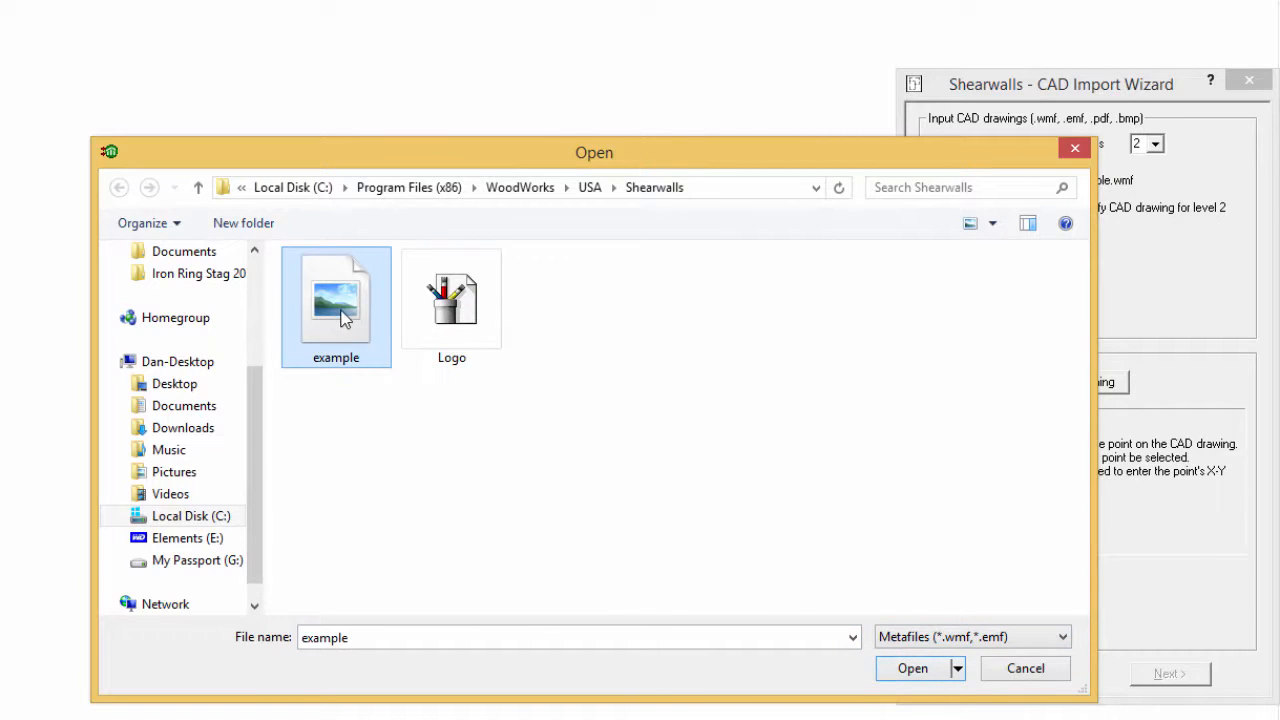
click(922, 671)
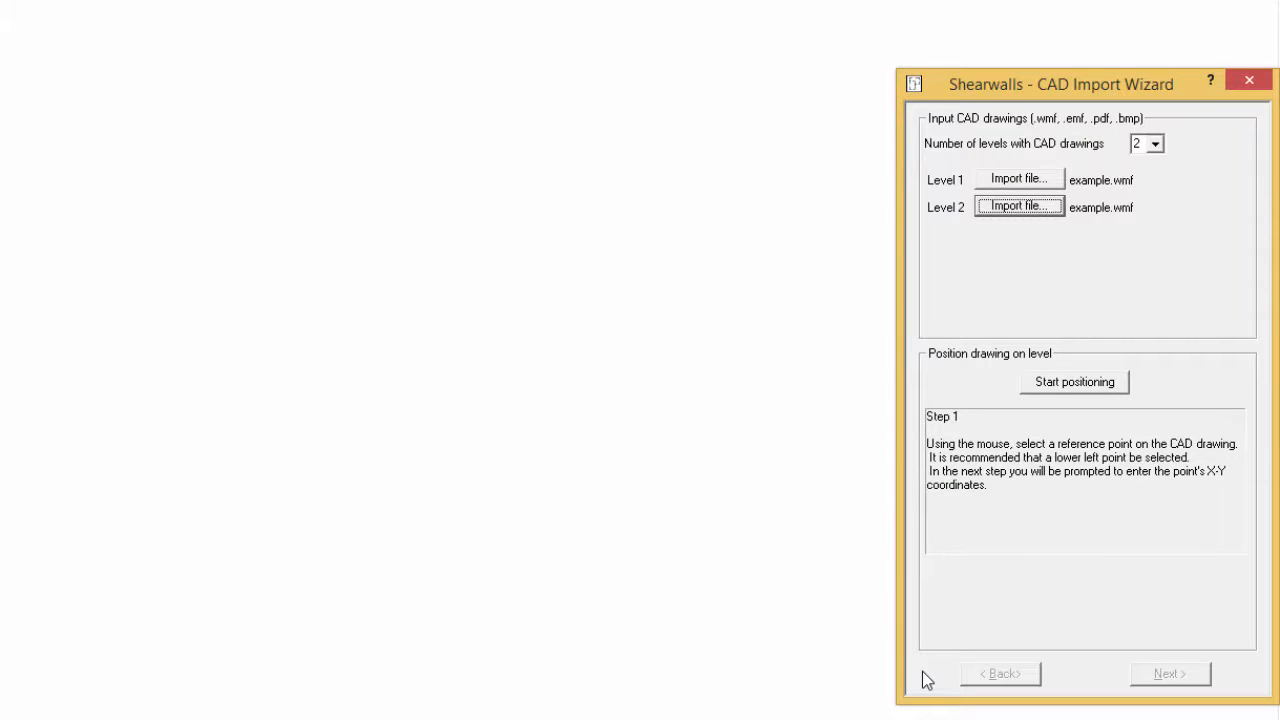
Position the level 1 drawing with its lower-left wall corner at 0, 0 and scale it to 20 ft between the two lower corners
click(1074, 381)
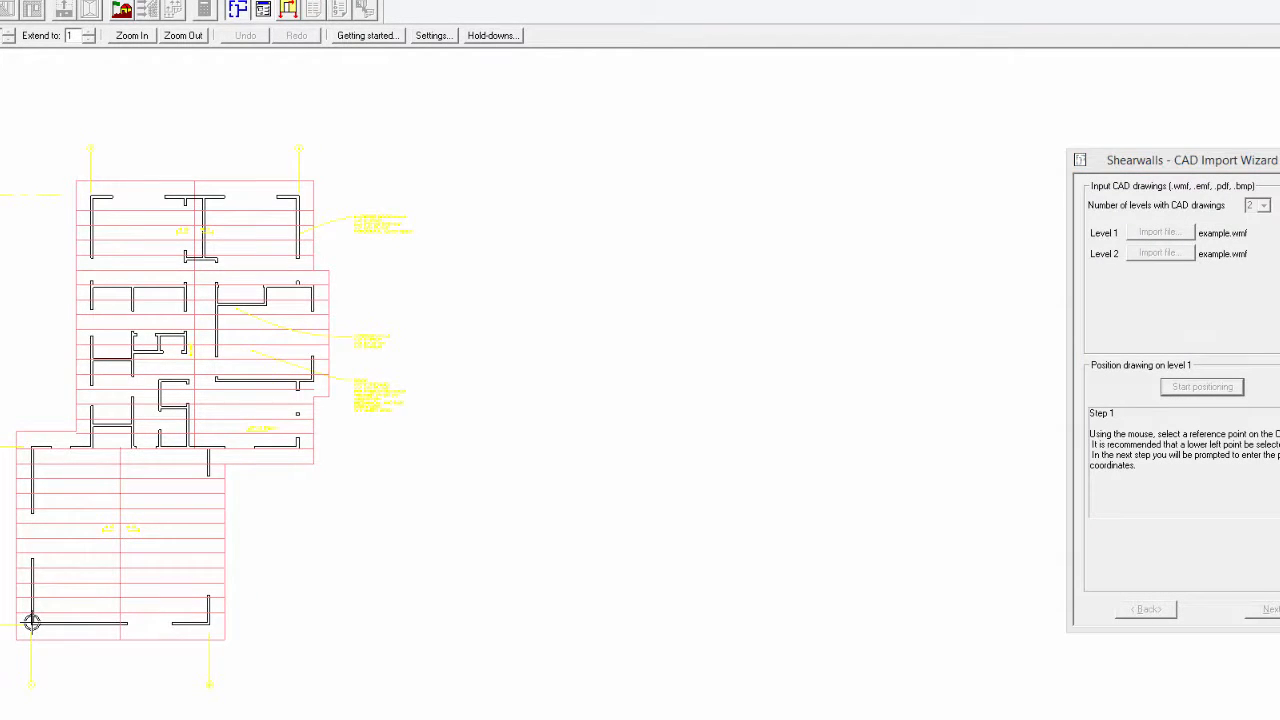
click(32, 622)
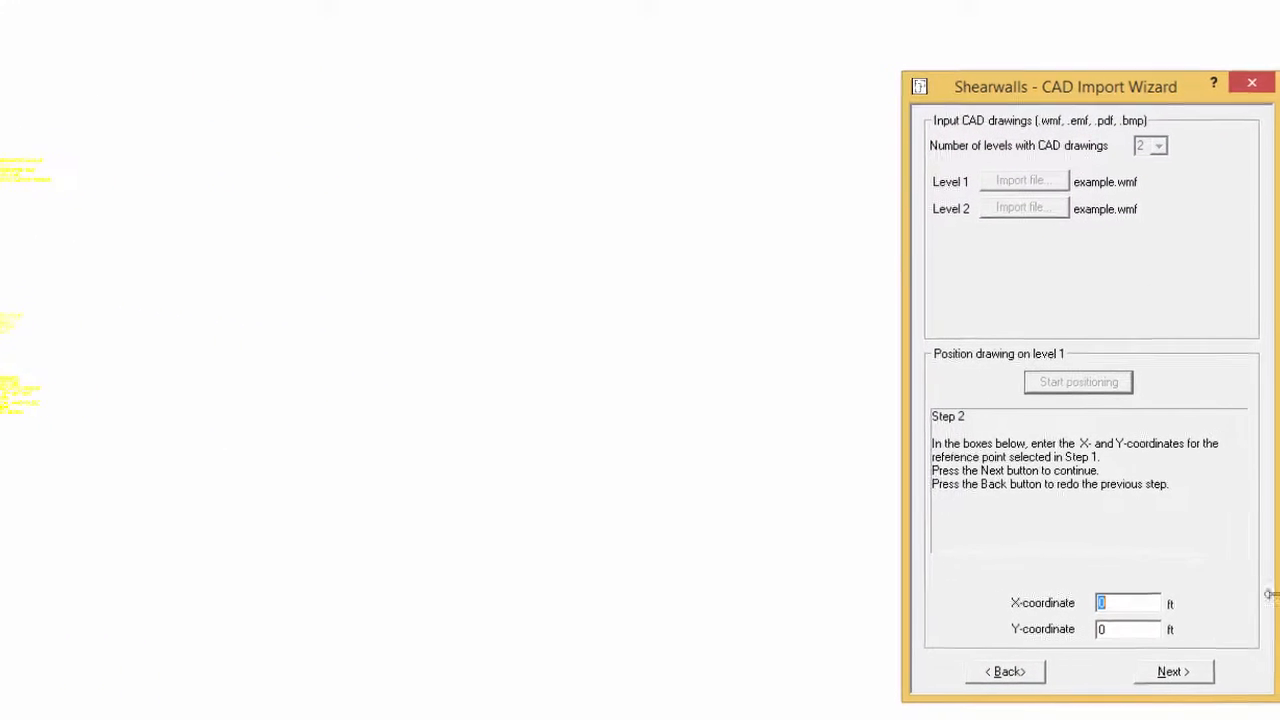
click(1194, 679)
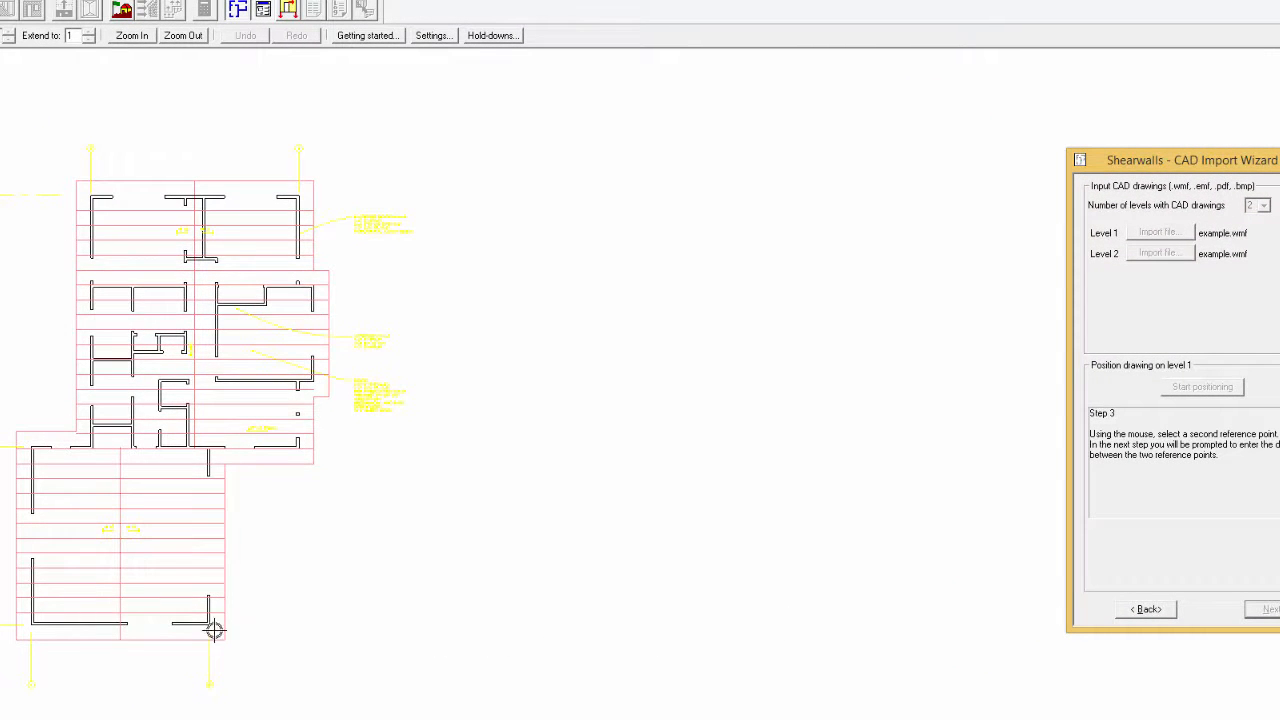
click(208, 622)
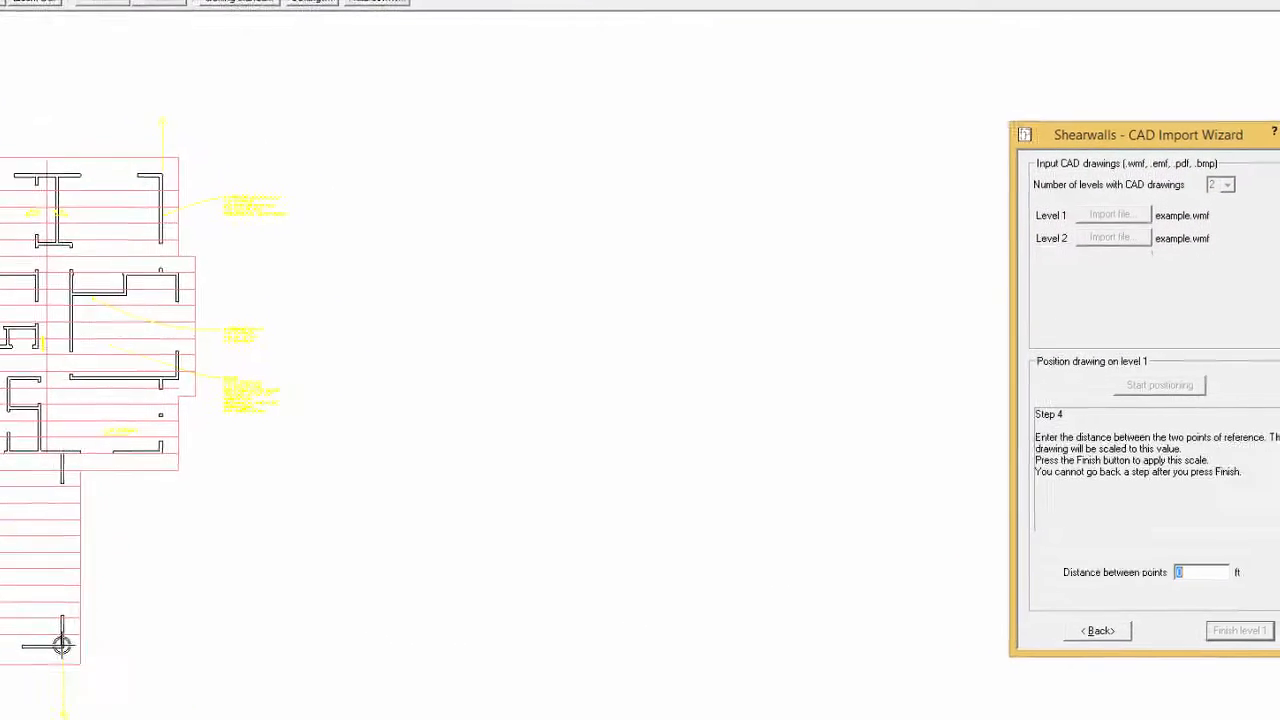
text(20)
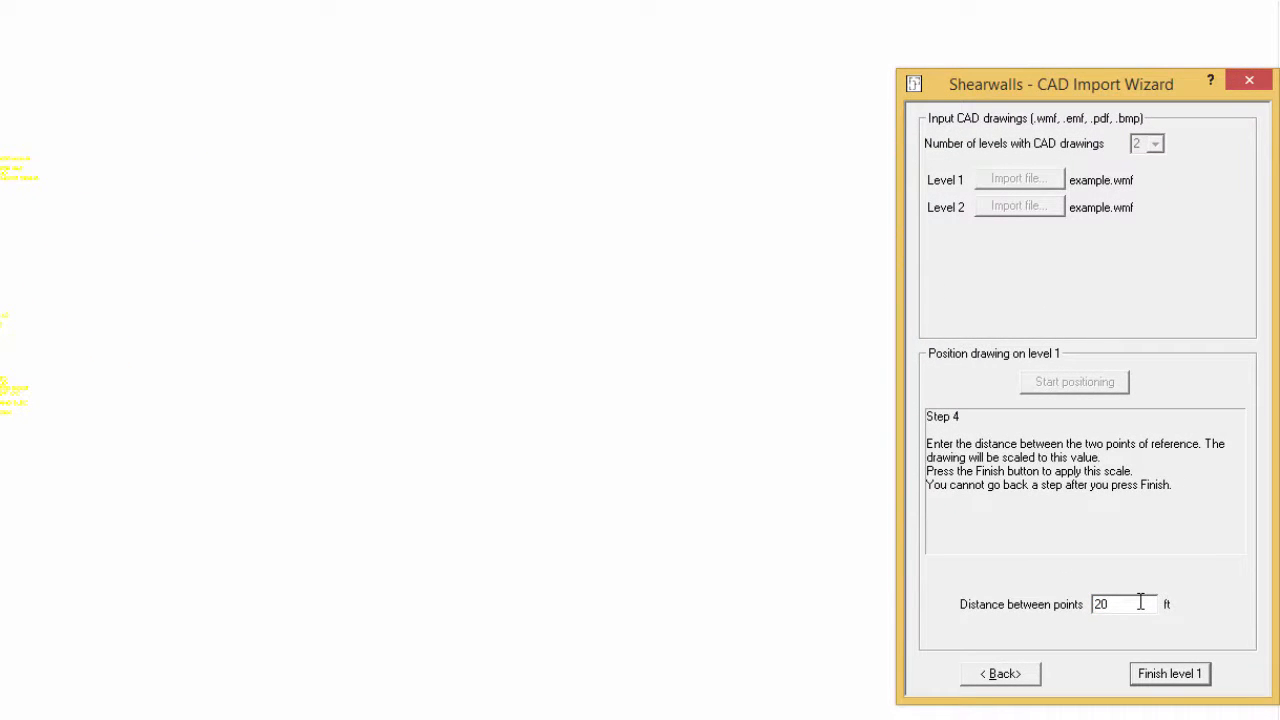
click(1165, 676)
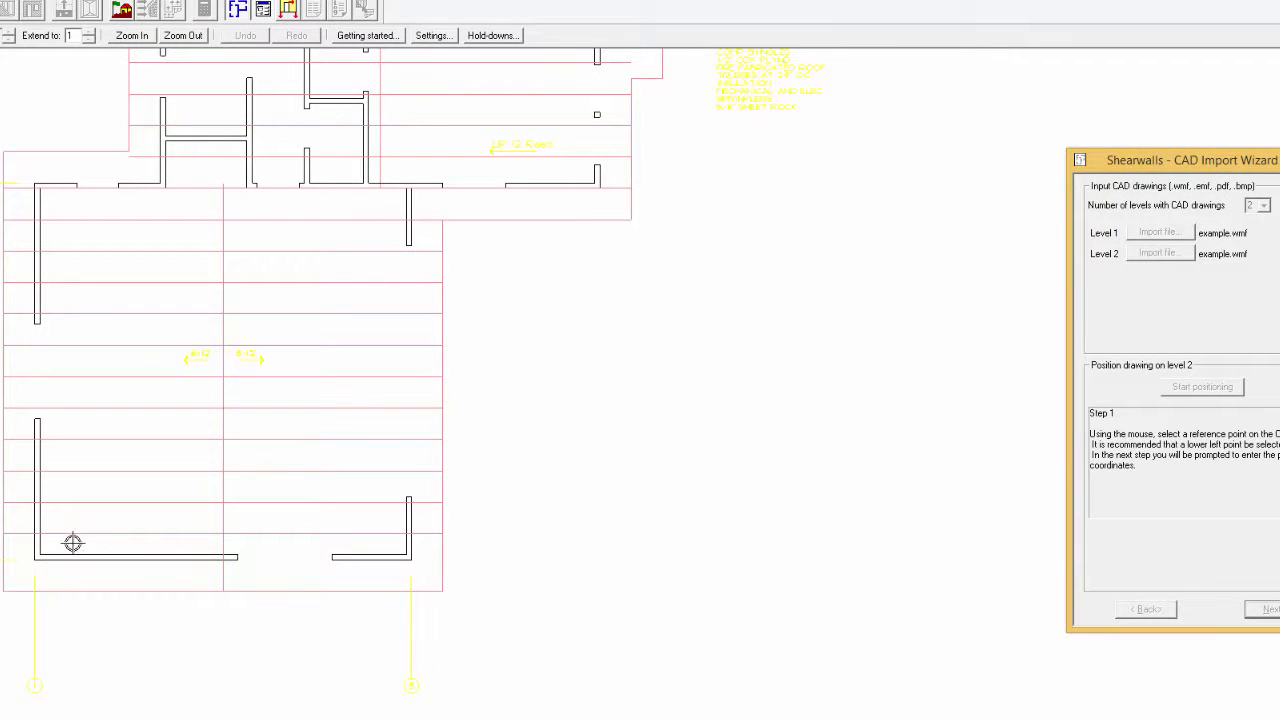
Position the level 2 drawing with its lower-left wall corner at 0, 0 and the lower-right corner 20 ft away
click(37, 555)
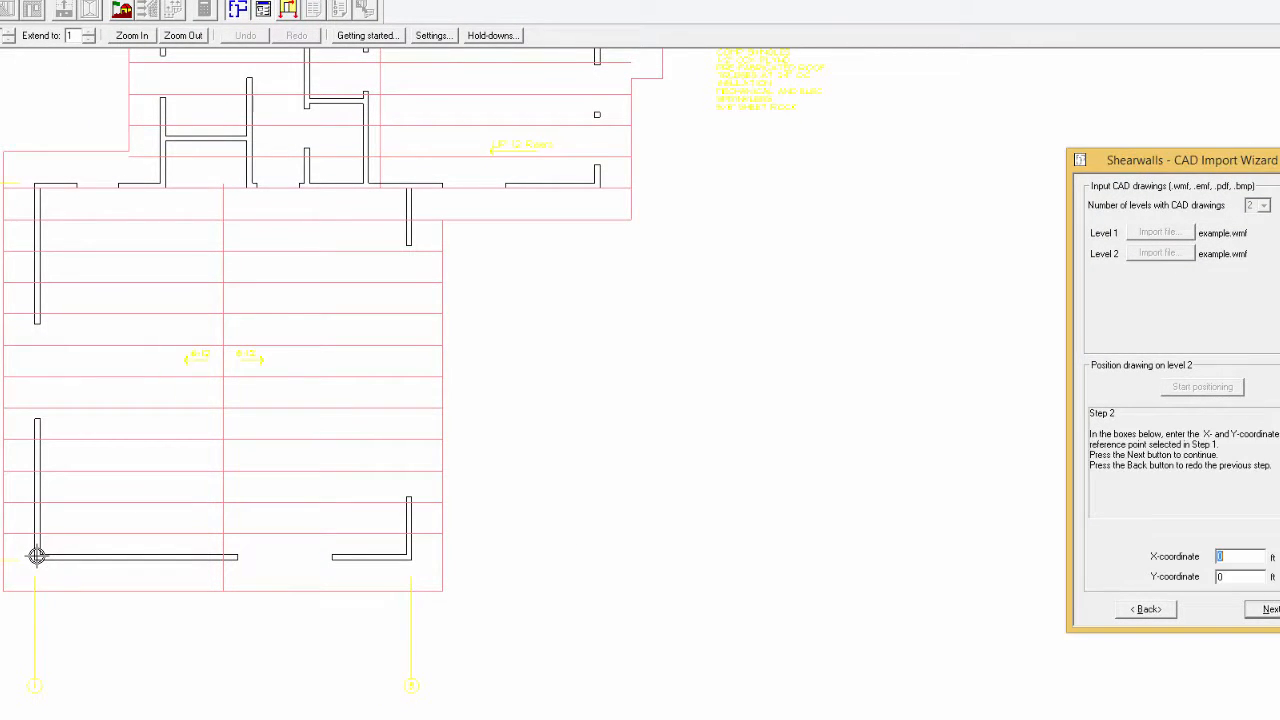
click(1268, 609)
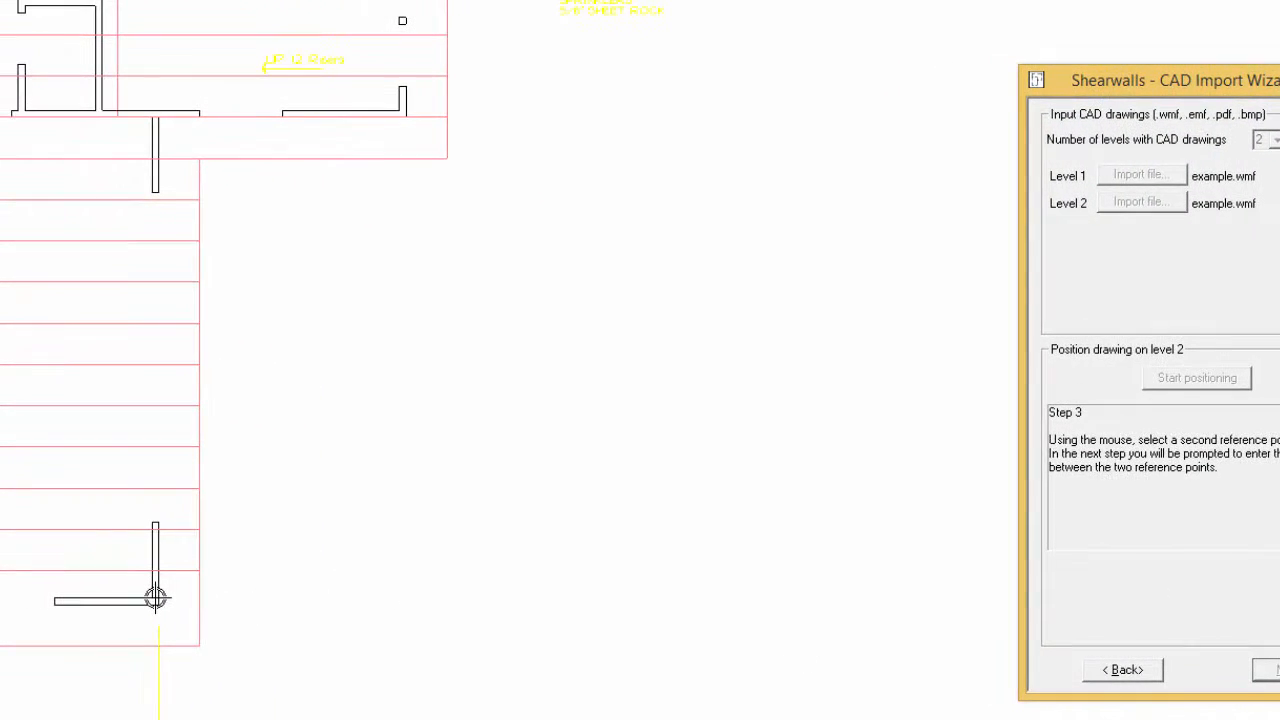
click(155, 598)
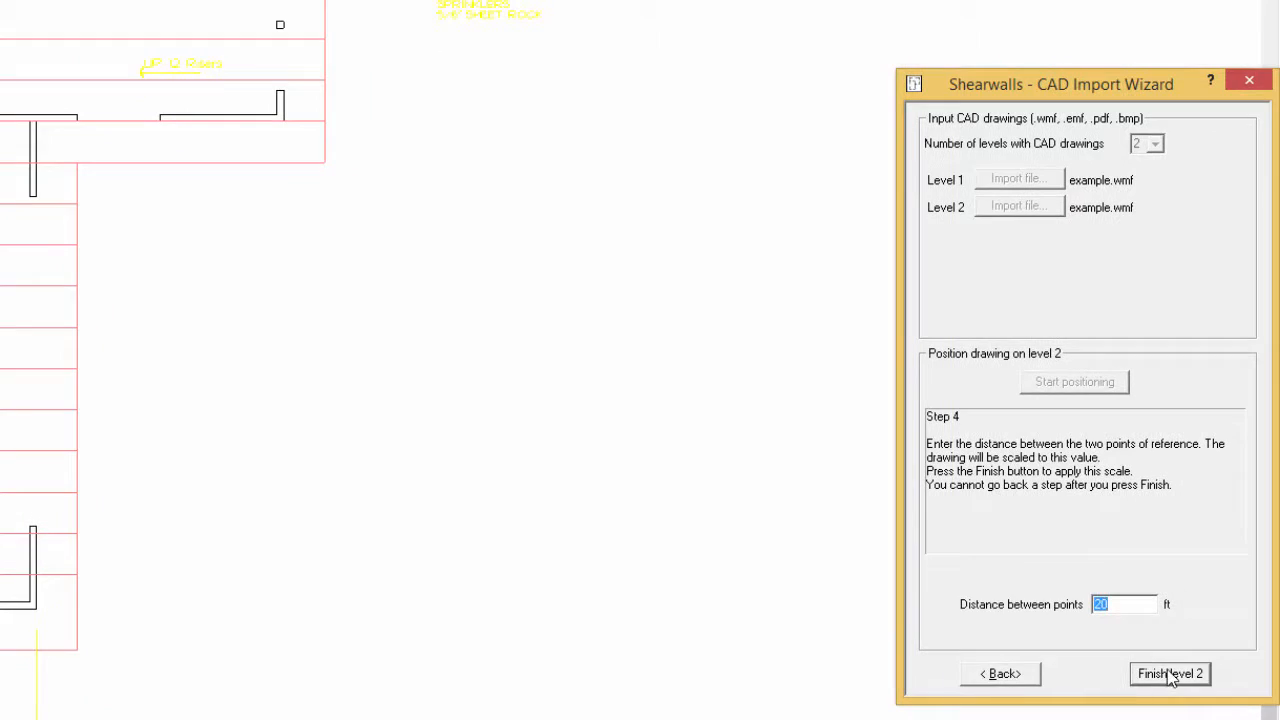
click(1170, 674)
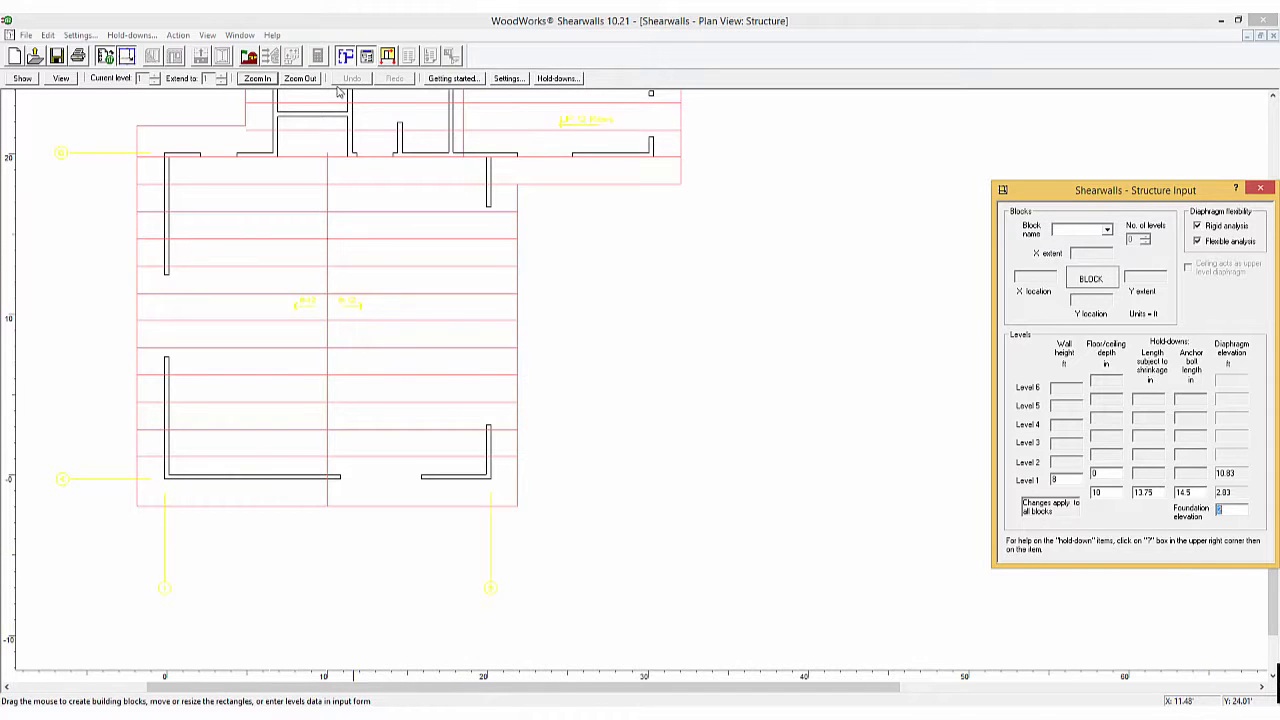
Draw a building block about 23 ft by 28.5 ft over the upper part of the floor plan, starting at X 7, Y 20
click(302, 79)
click(312, 84)
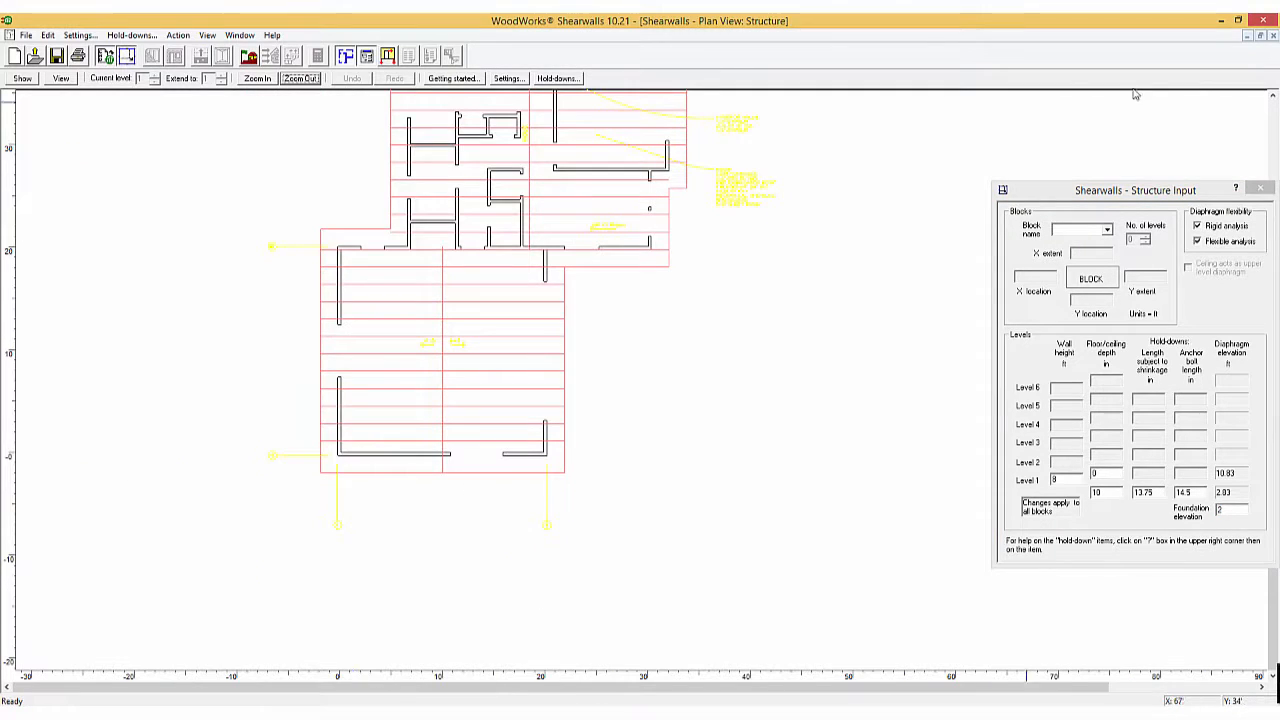
click(1273, 95)
click(1273, 97)
click(1273, 97)
click(1273, 97)
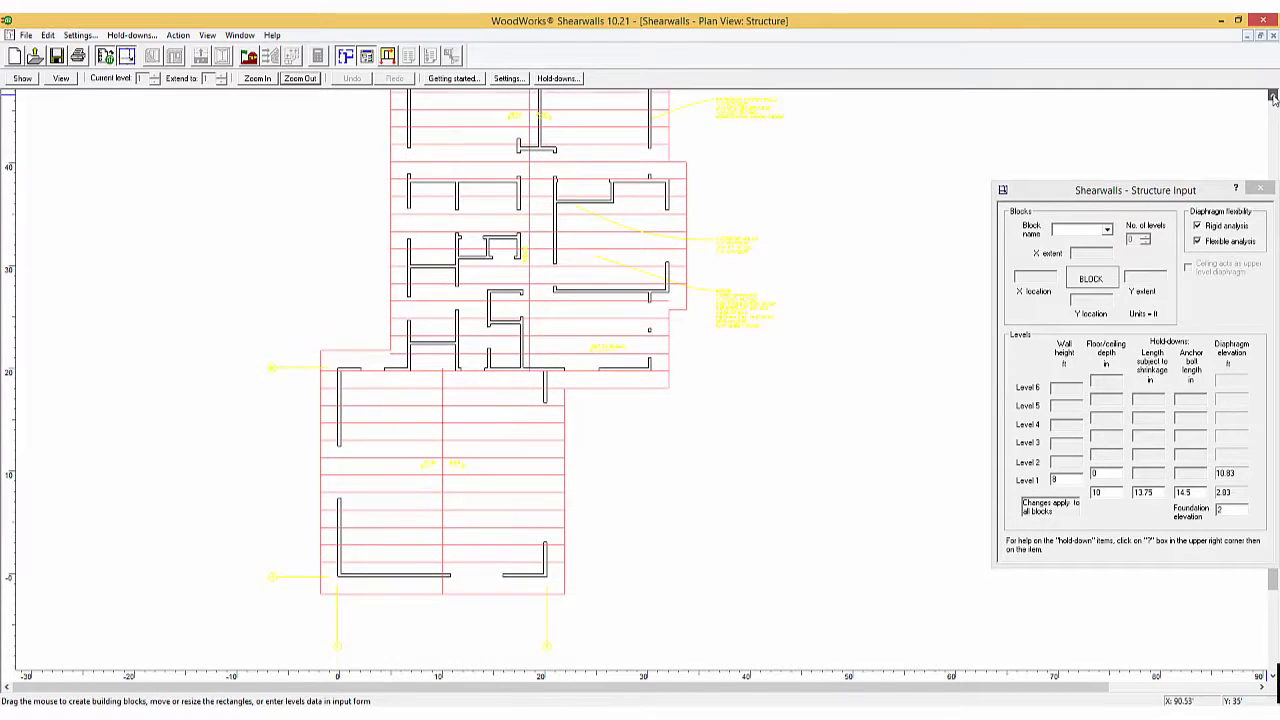
click(1273, 97)
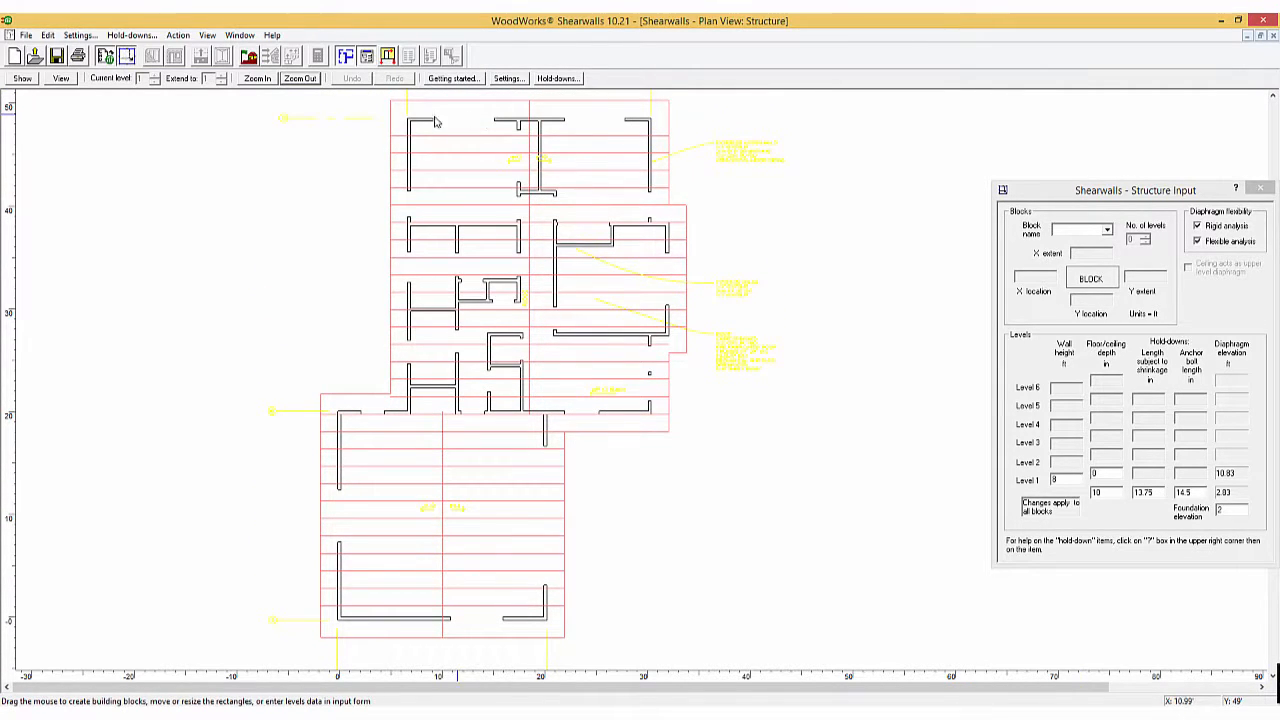
mouse_move(409, 119)
mouse_down()
mouse_move(621, 405)
mouse_move(651, 420)
mouse_up()
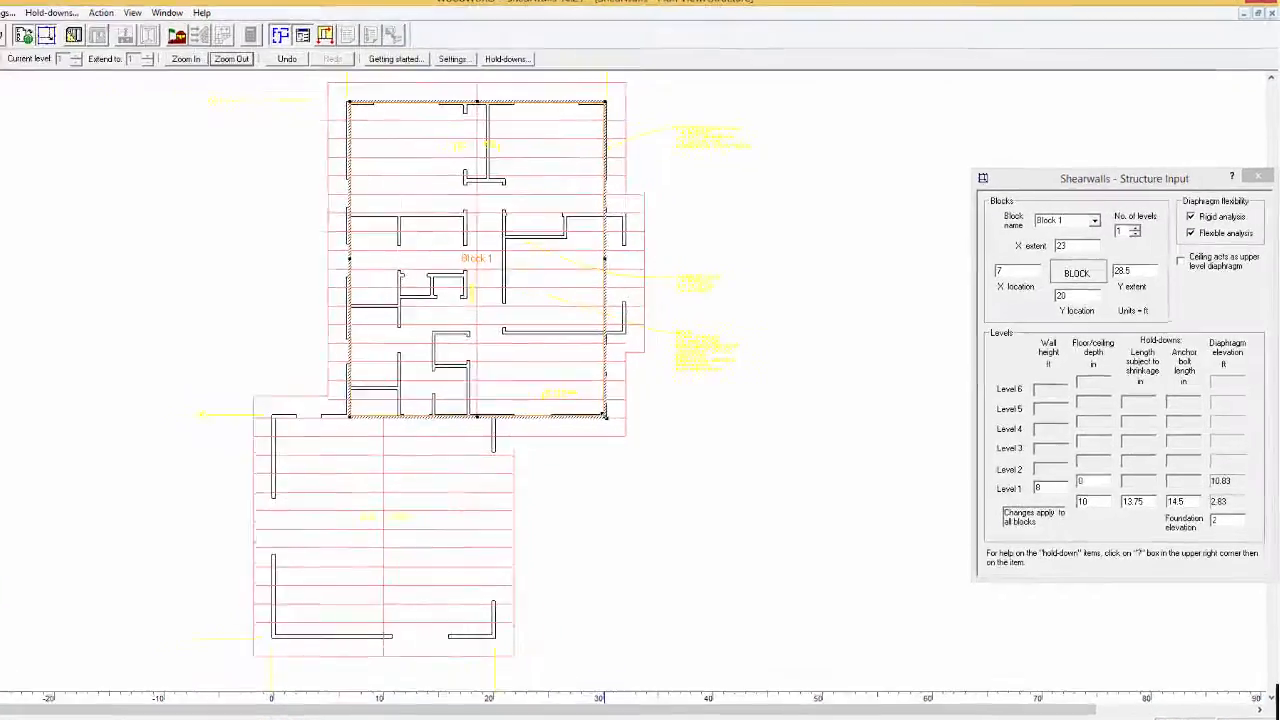
Rename the upper building block as Main and set its number of levels to 2
click(986, 164)
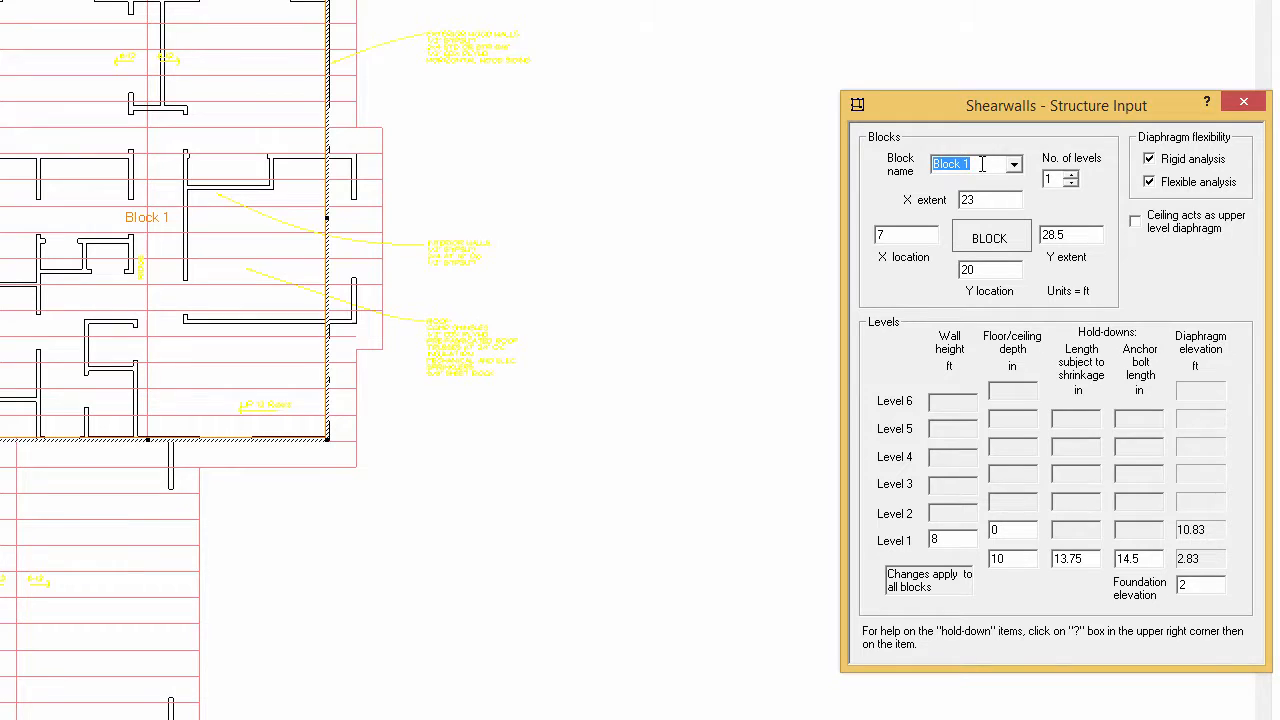
text(Main)
click(1071, 176)
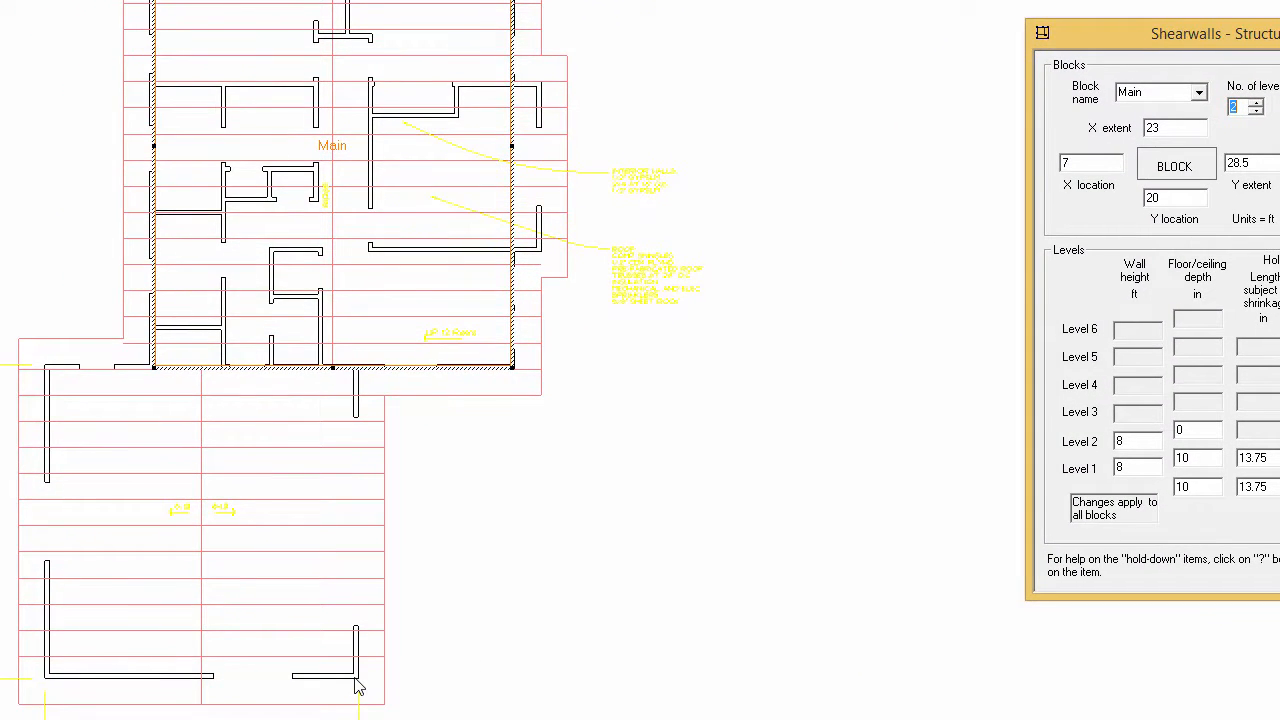
Draw a 20 ft by 20 ft block at 0, 0 over the lower part of the plan, named Garage, with 1 level
click(338, 684)
drag(338, 684, 46, 366)
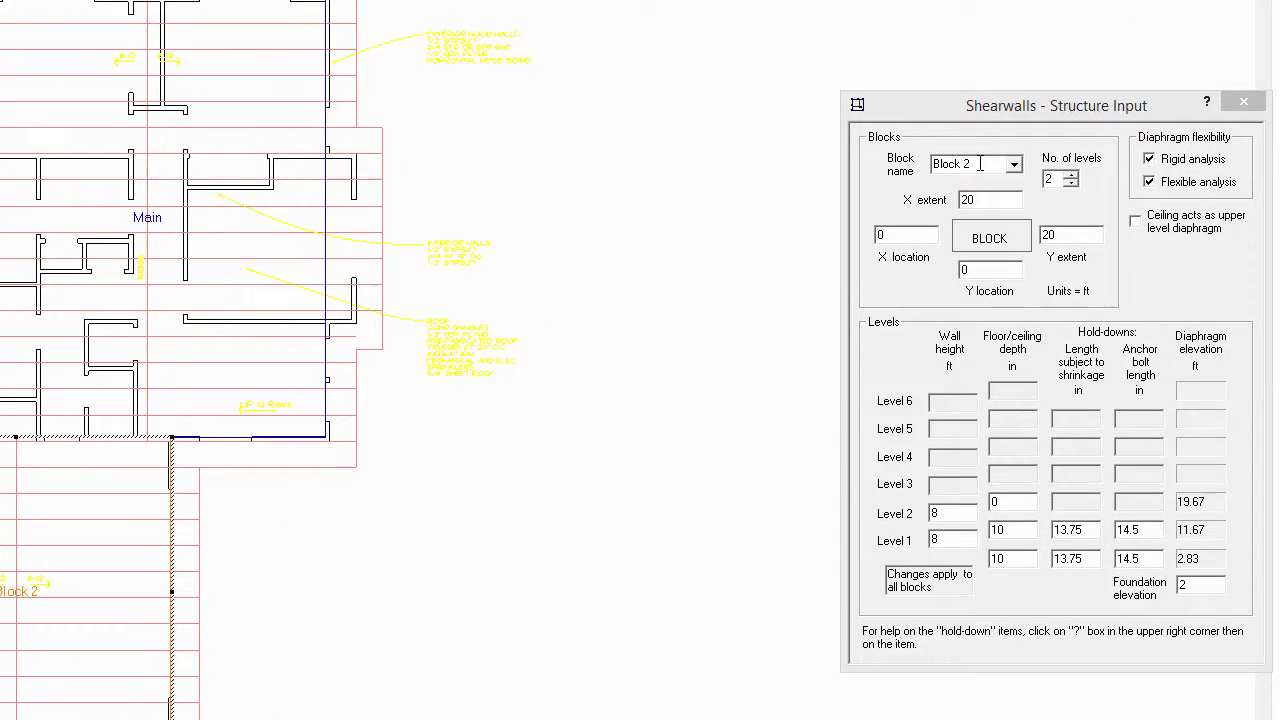
click(1055, 96)
text(Garage)
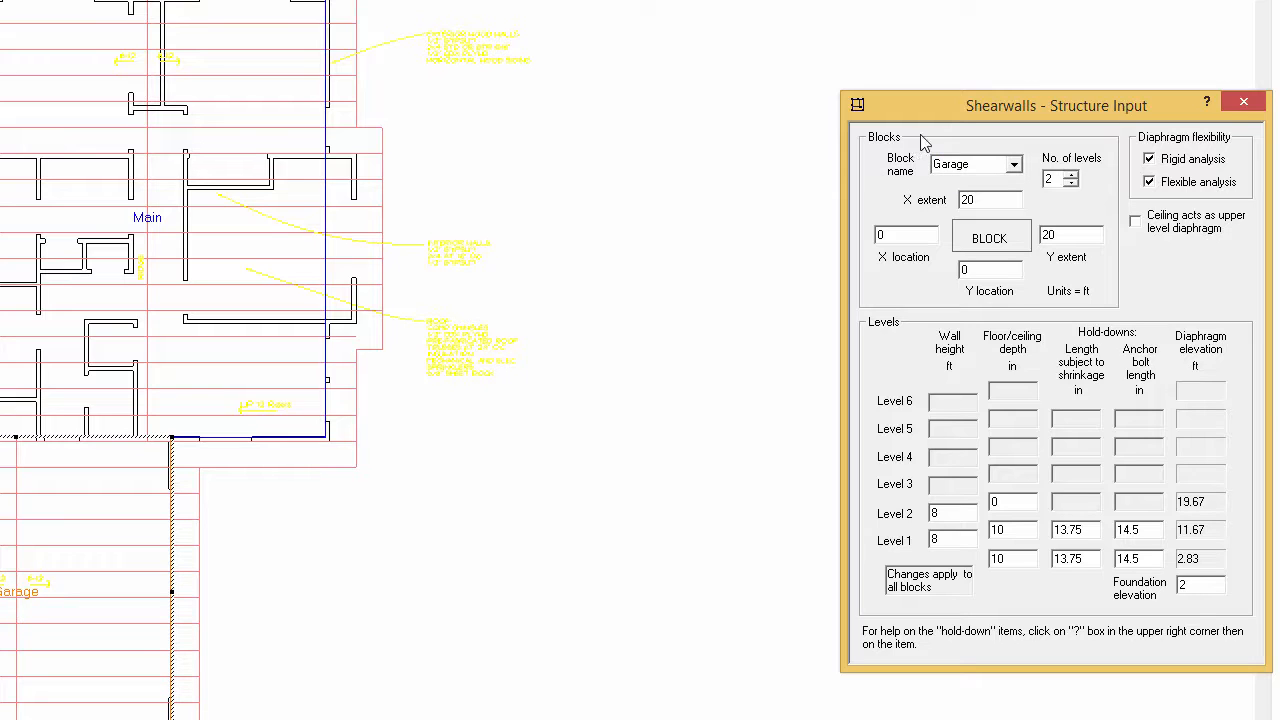
click(1071, 185)
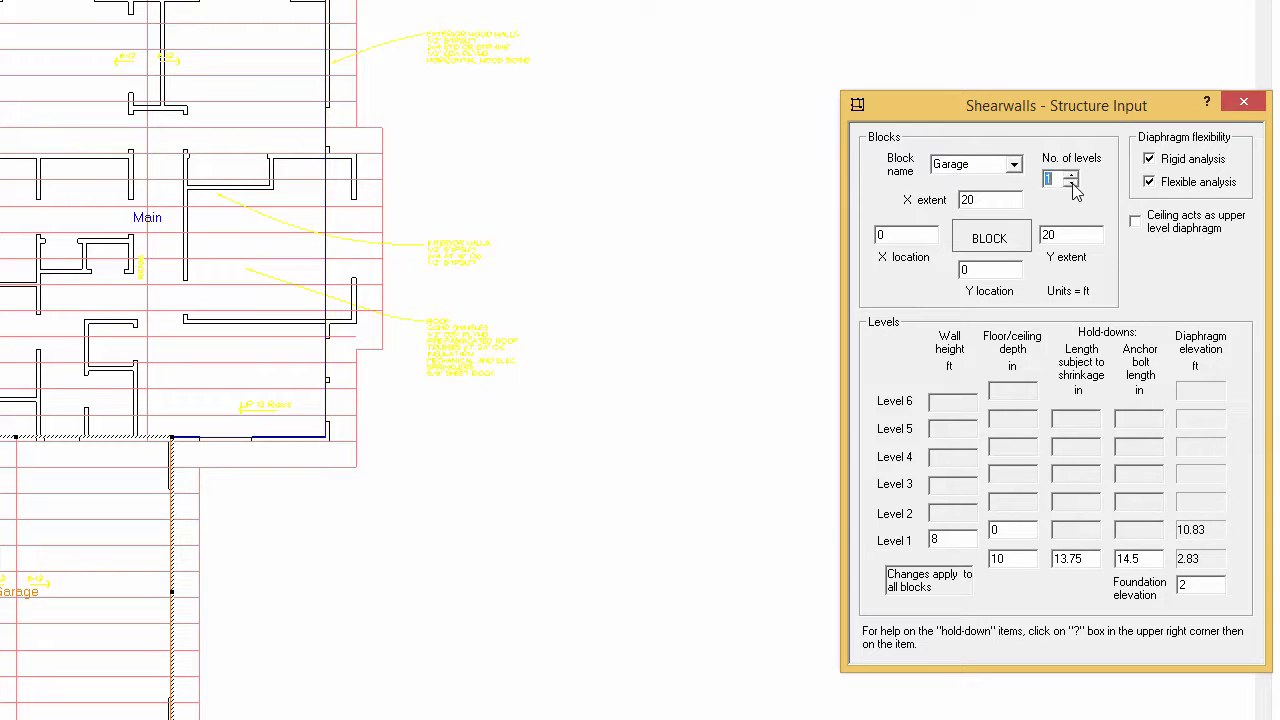
Set the foundation elevation to 3 ft and select the Main block
click(1212, 582)
text(3)
click(328, 413)
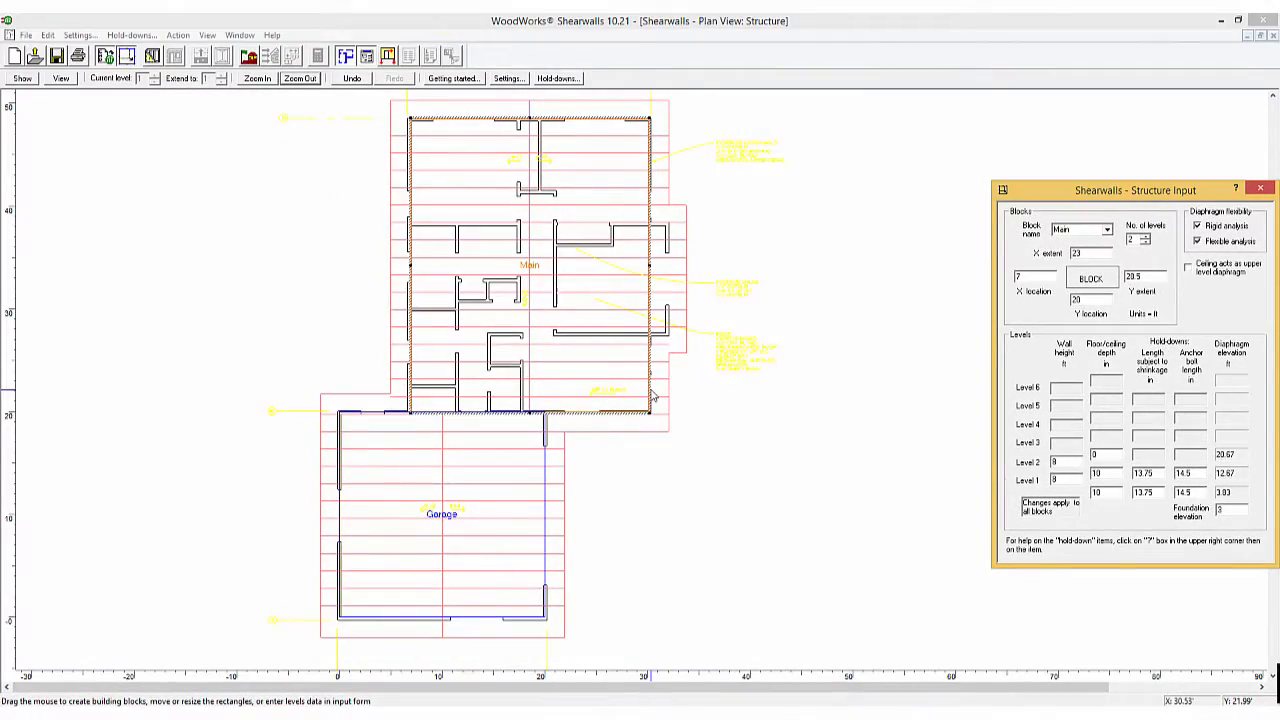
Generate the exterior walls and move the middle part of the Main block's right wall outward to about X 32, matching the drawn bump-out
click(152, 55)
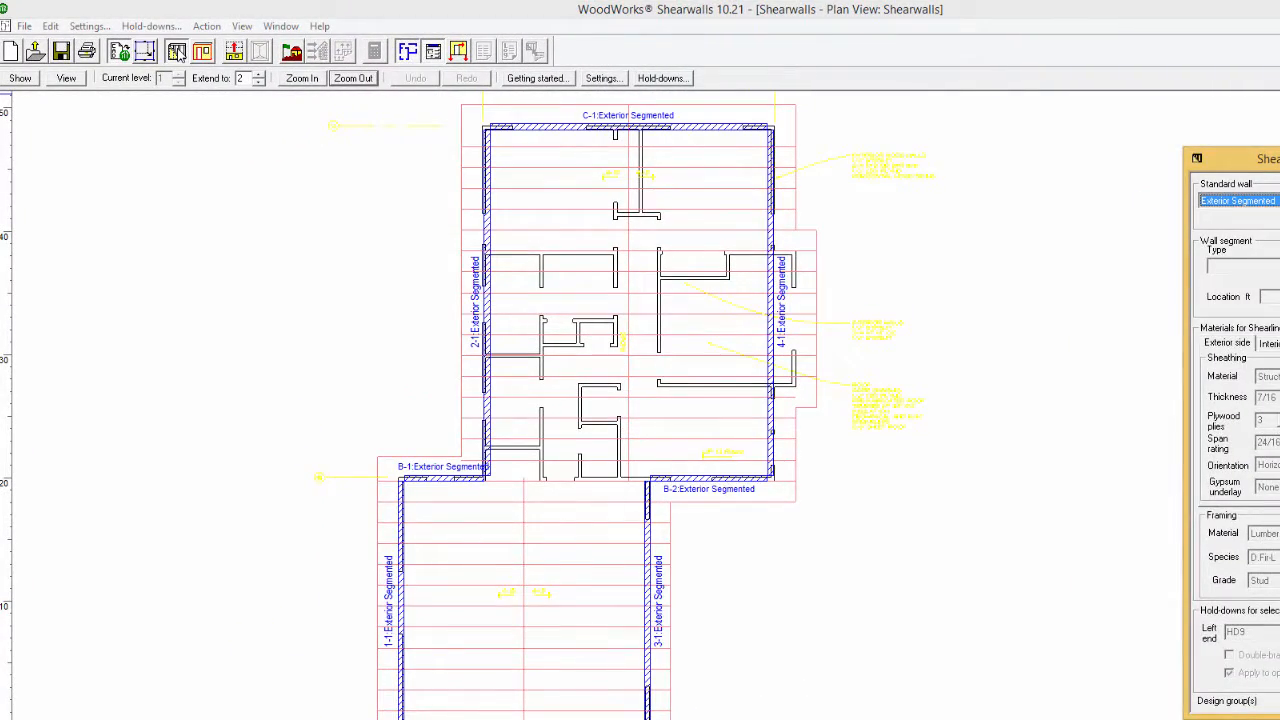
click(775, 273)
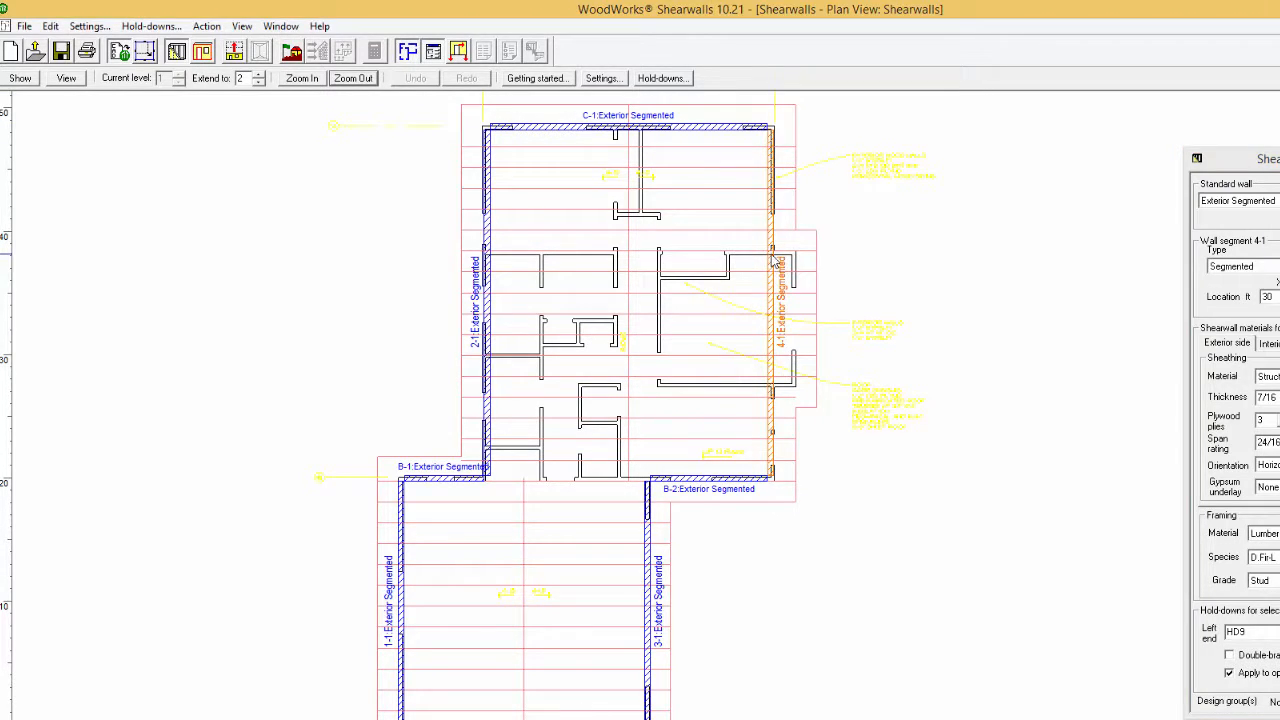
drag(775, 258, 774, 392)
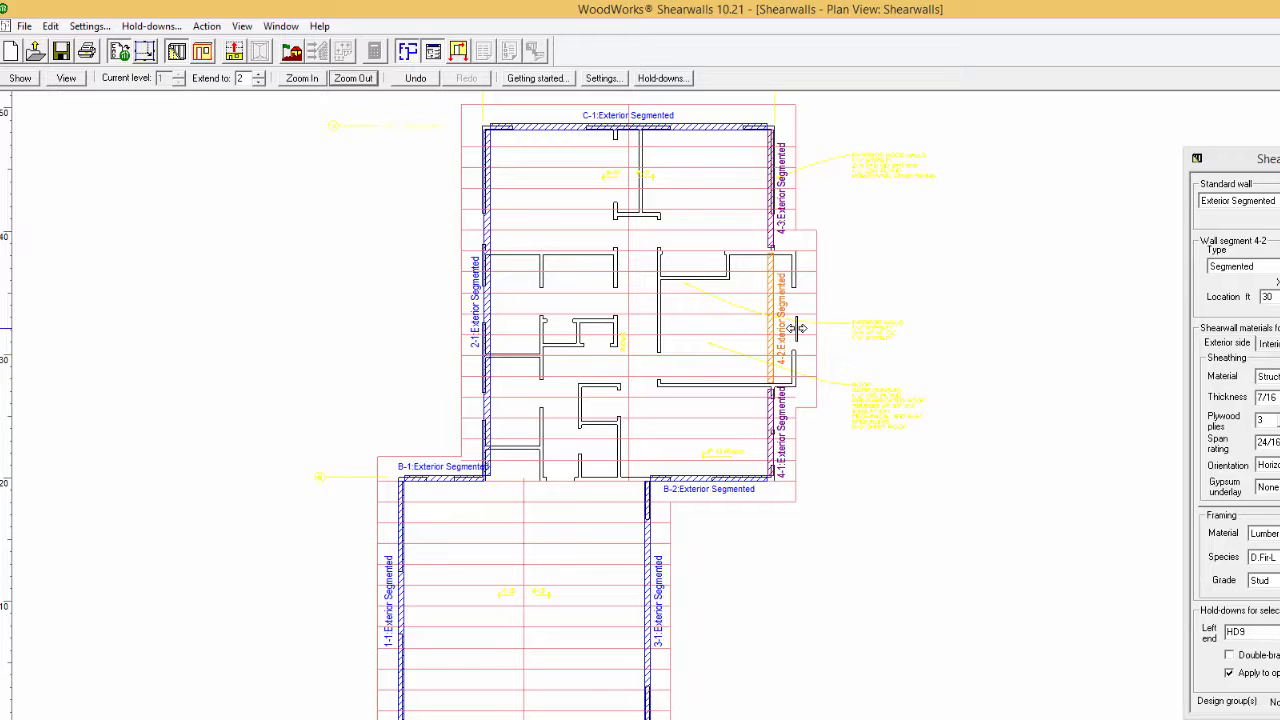
drag(797, 328, 799, 329)
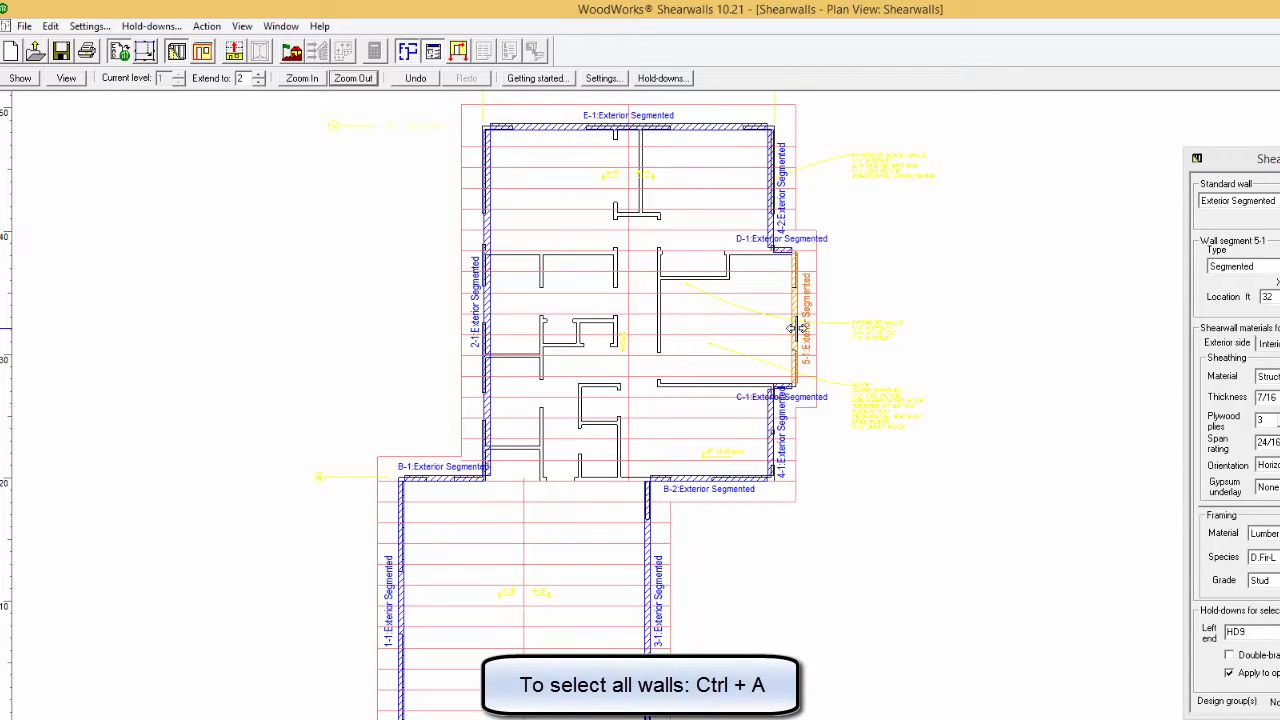
For all walls, set exterior sheathing thickness to 5/16 in, edge spacing to 6 and field spacing to 12, and show the interior side materials
key(ctrl+a)
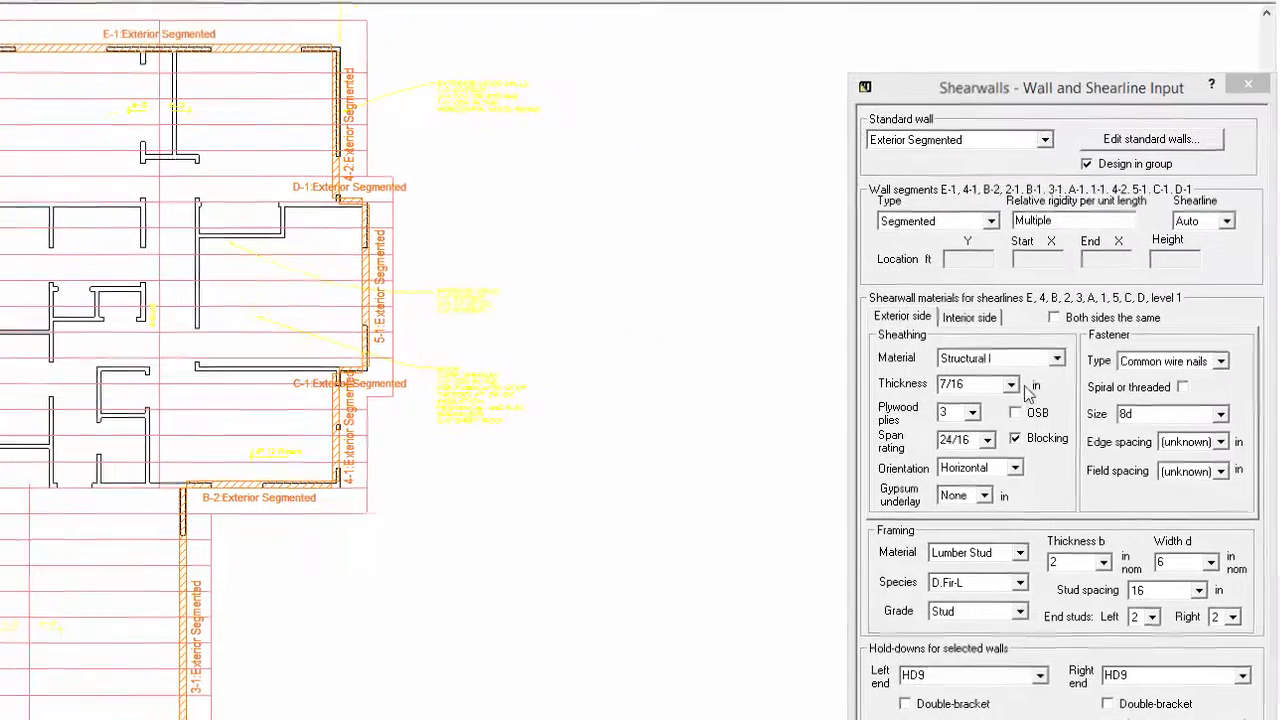
click(1174, 391)
click(978, 416)
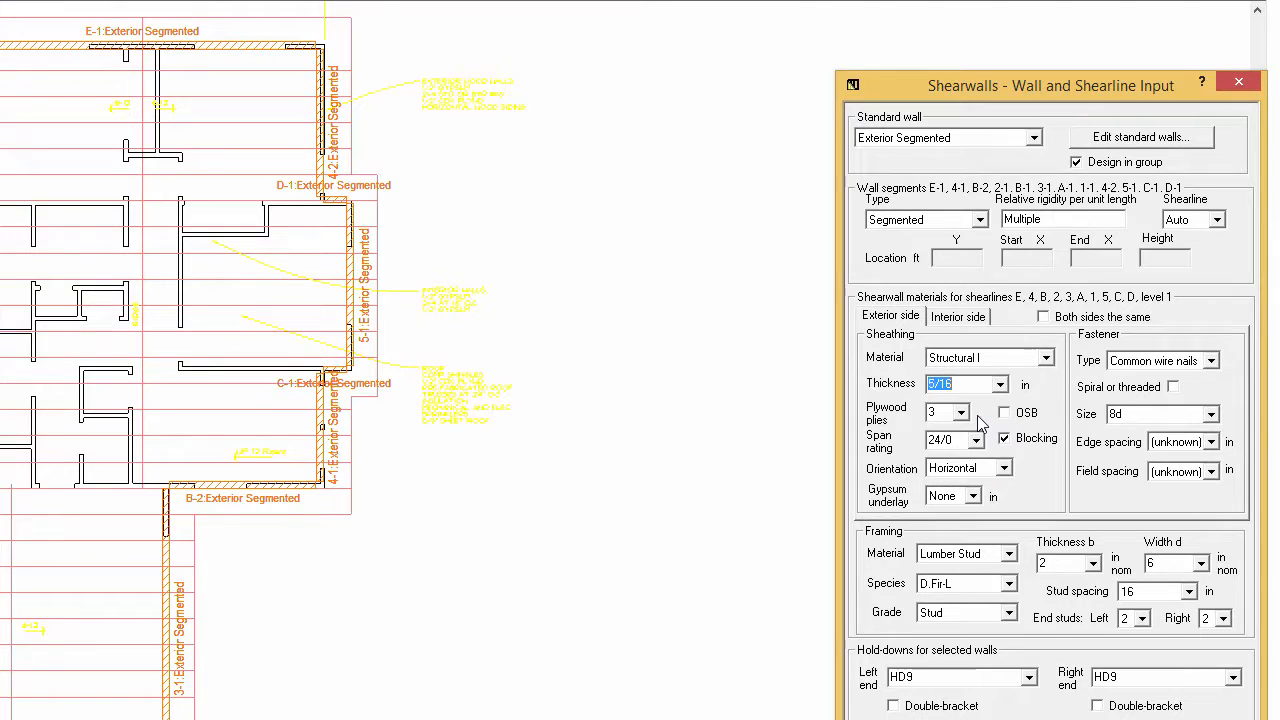
click(1210, 442)
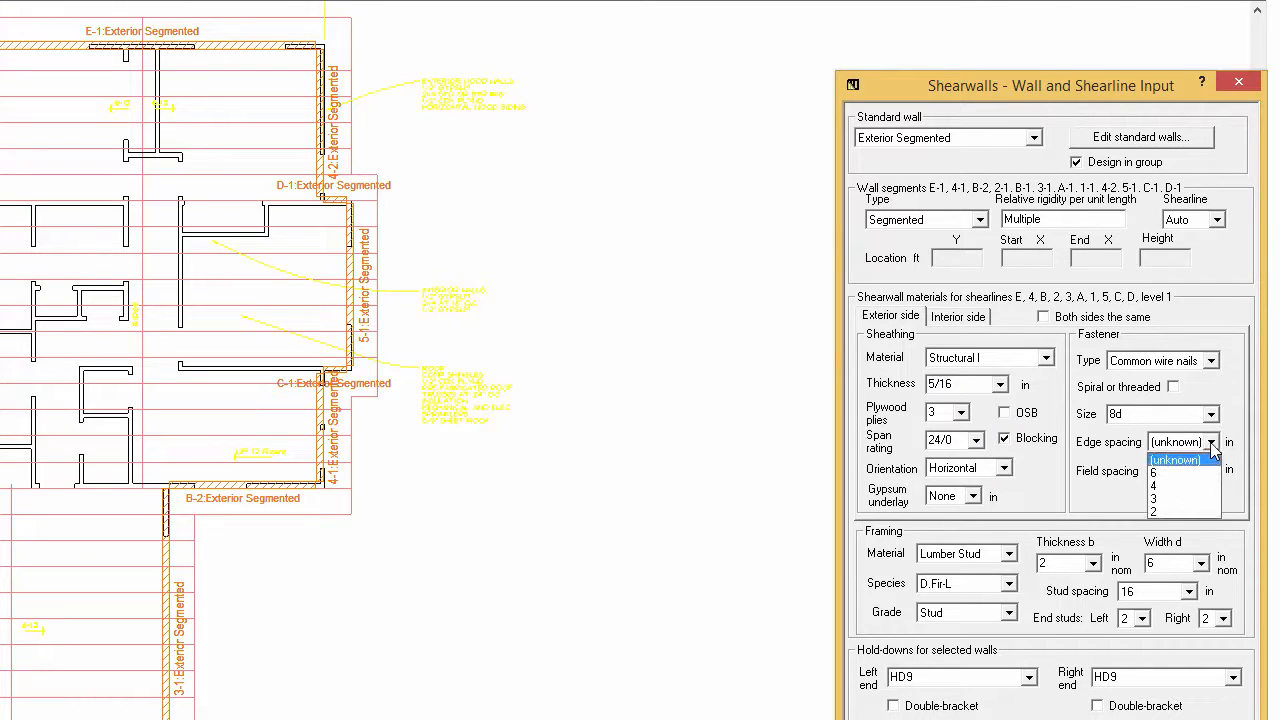
click(1176, 488)
click(1210, 471)
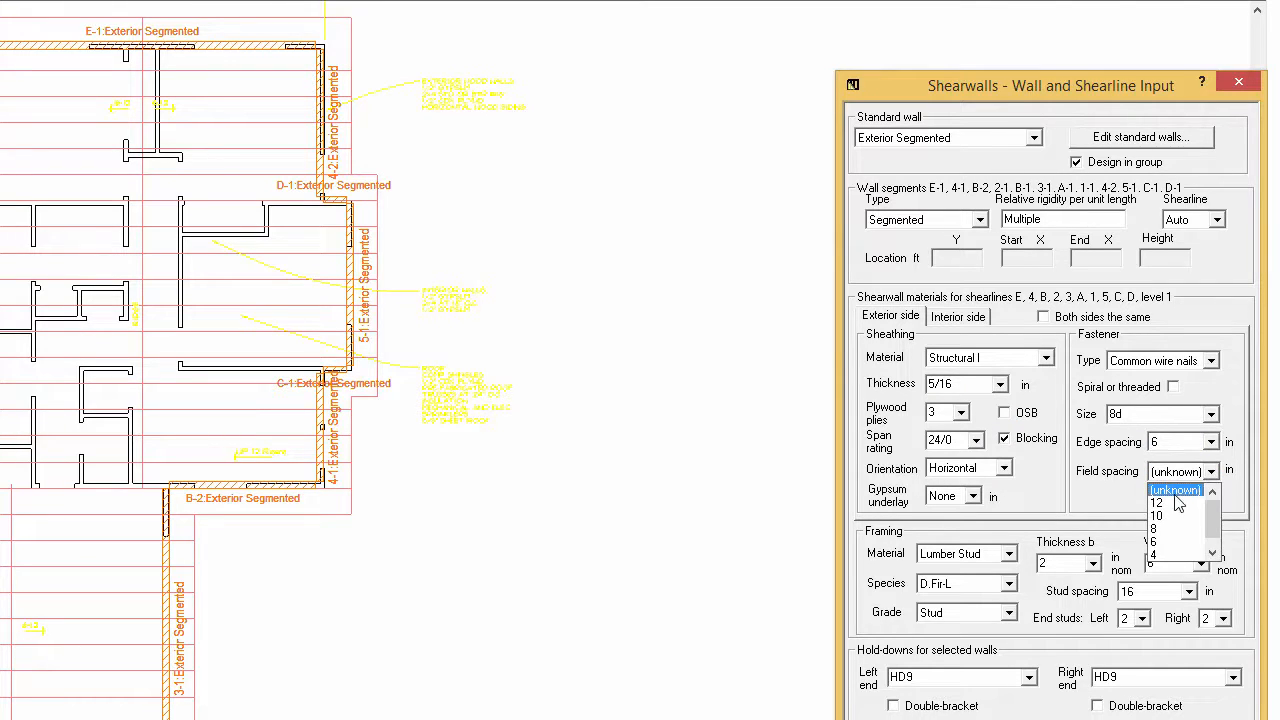
click(1169, 501)
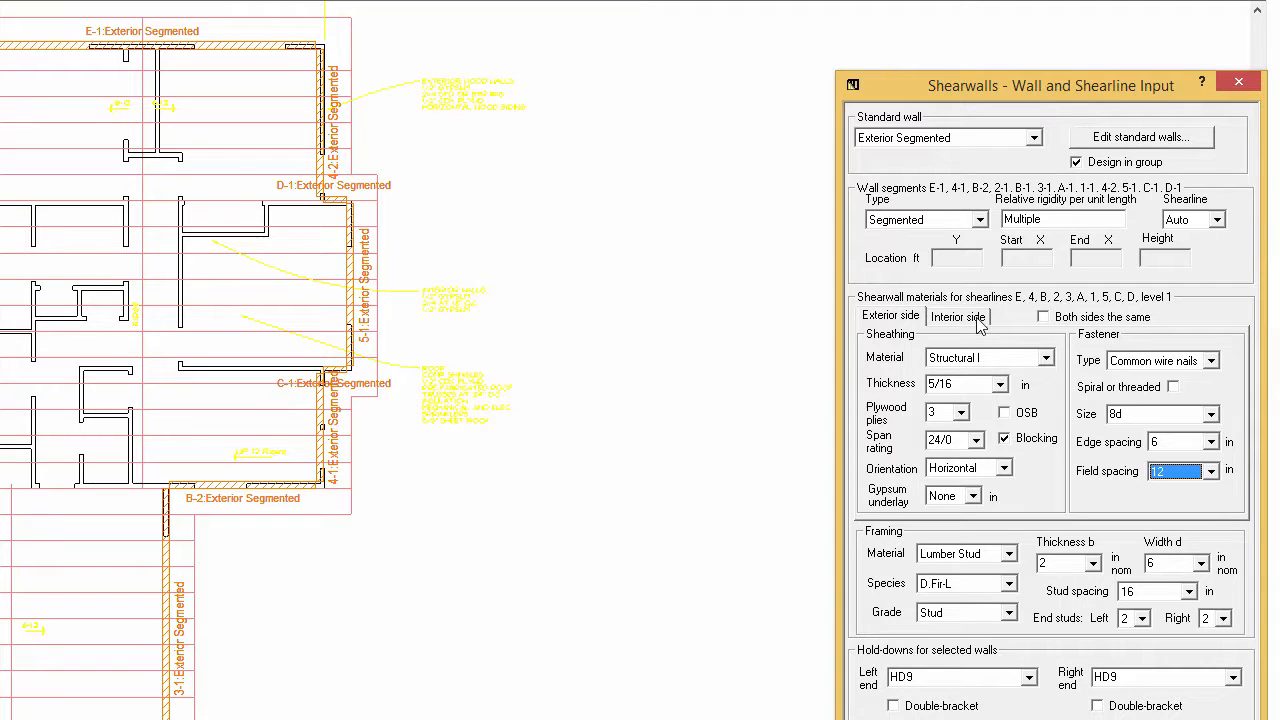
click(977, 318)
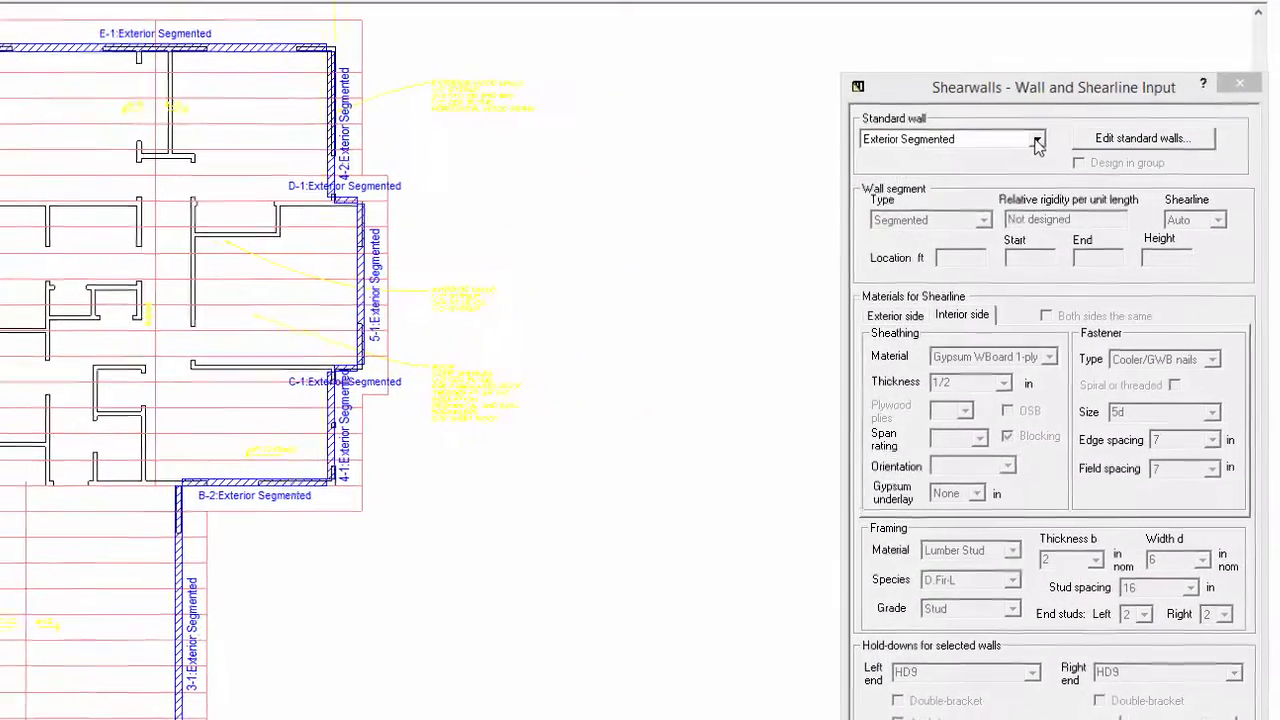
Draw an interior wall at Y 20 from X 14 to 20 and assign it the Interior Non-Shear standard wall and materials
click(1037, 141)
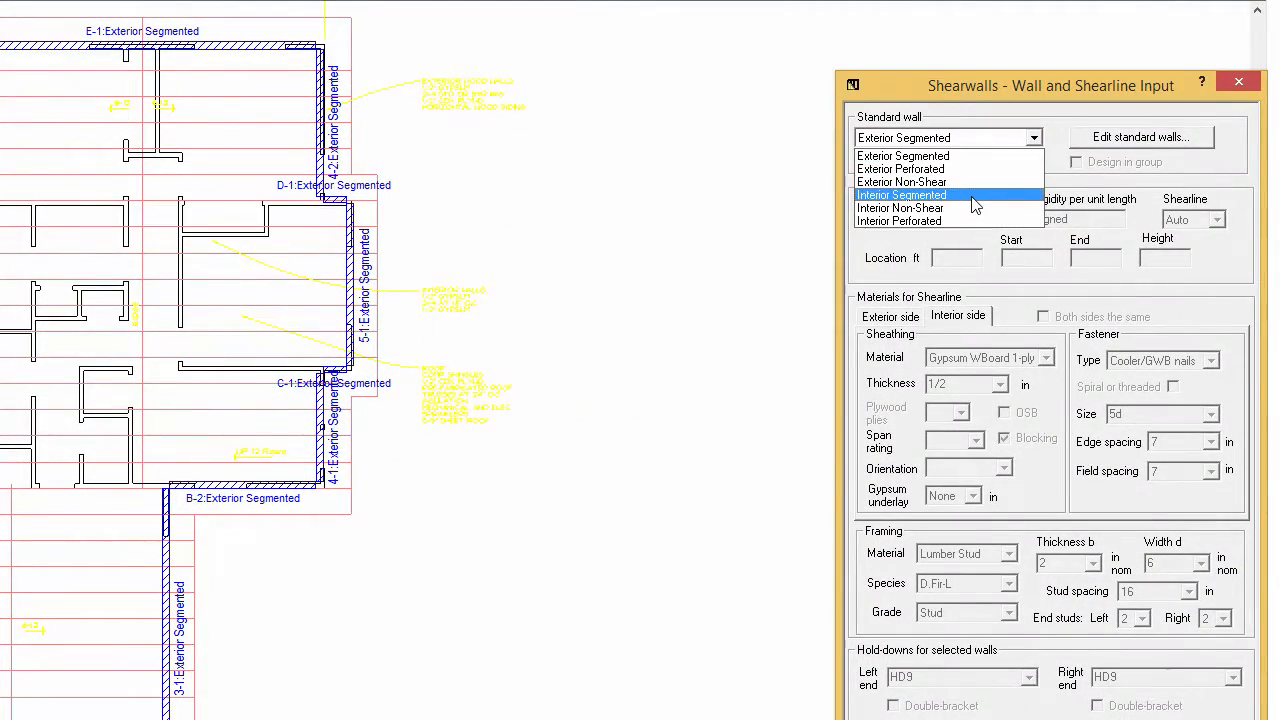
click(975, 205)
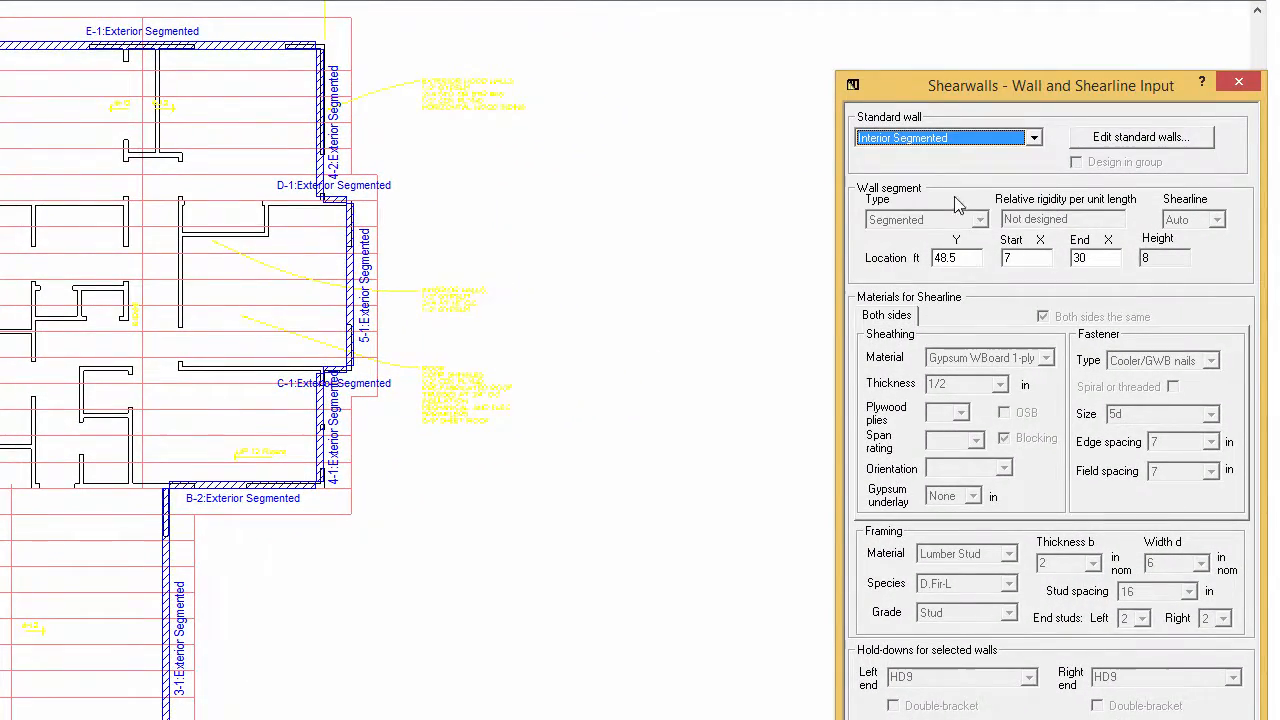
drag(240, 481, 381, 484)
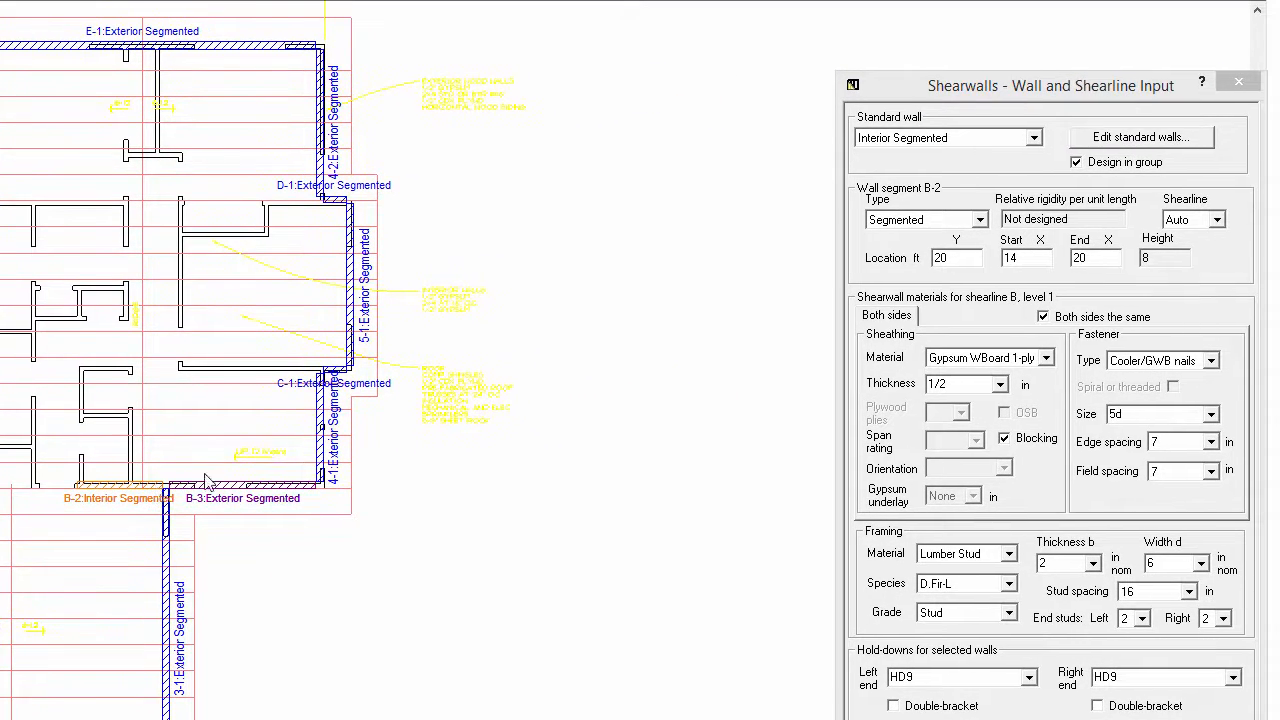
click(1034, 140)
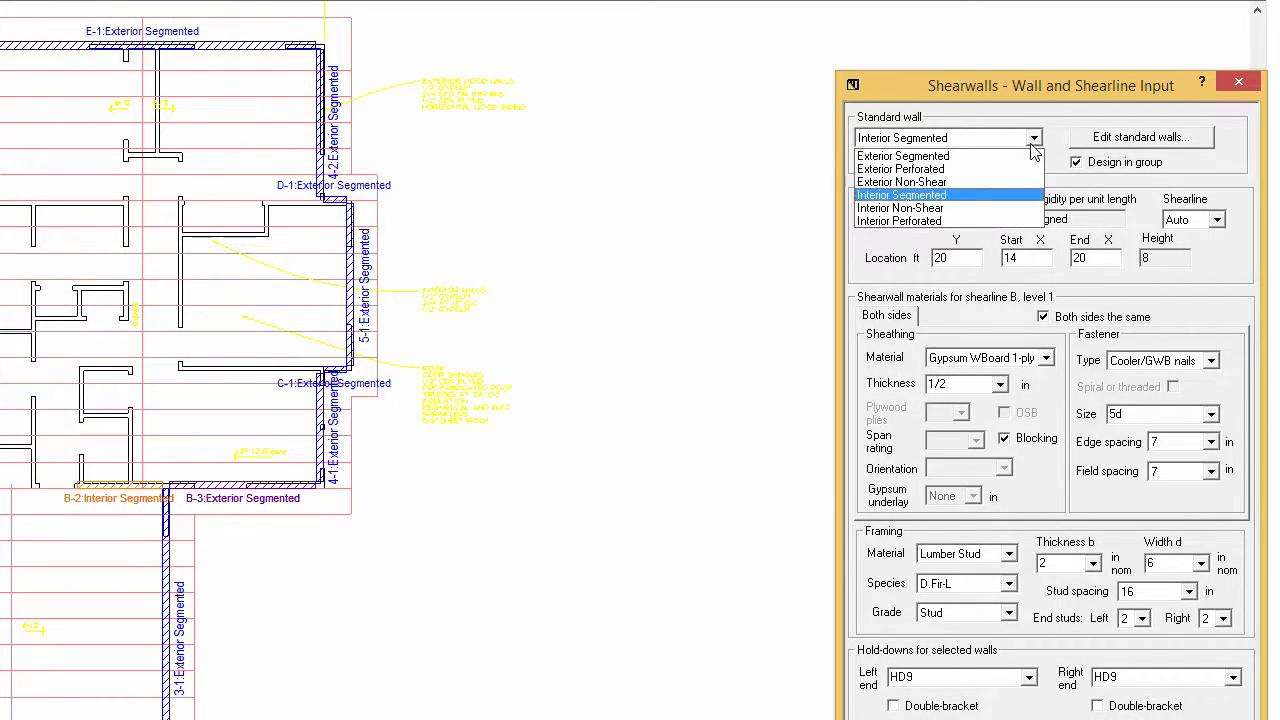
click(940, 208)
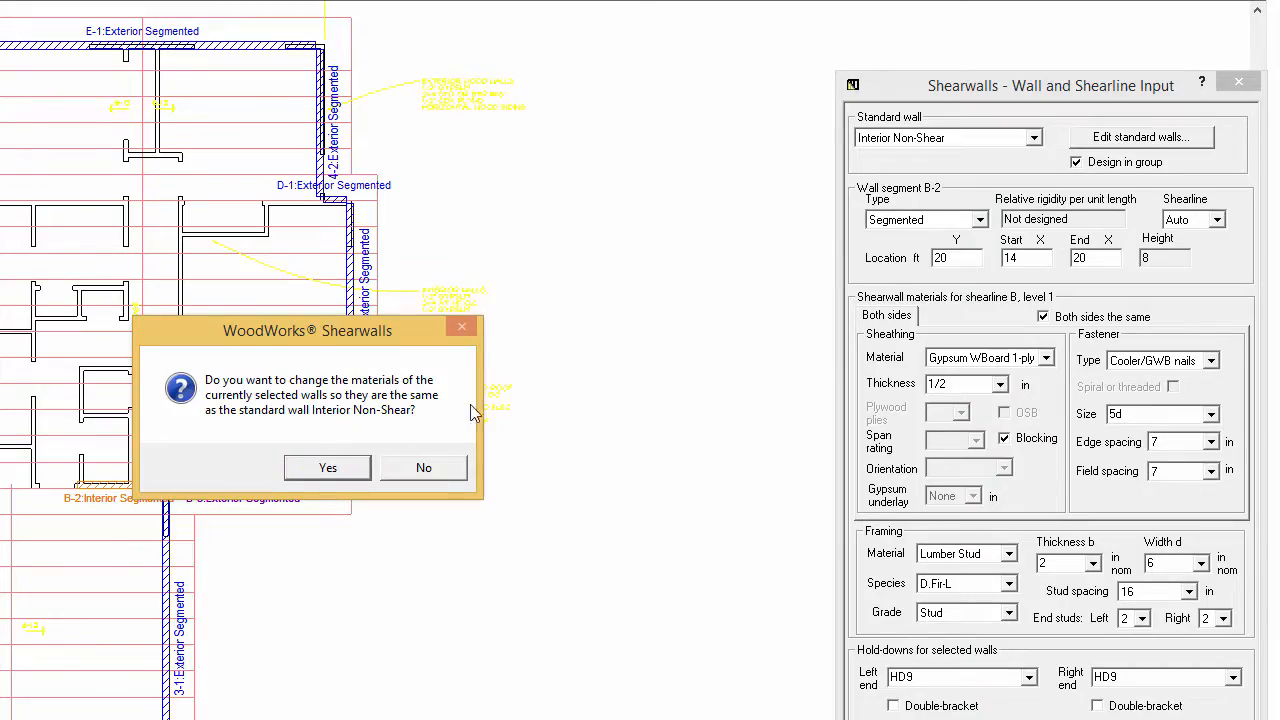
click(334, 466)
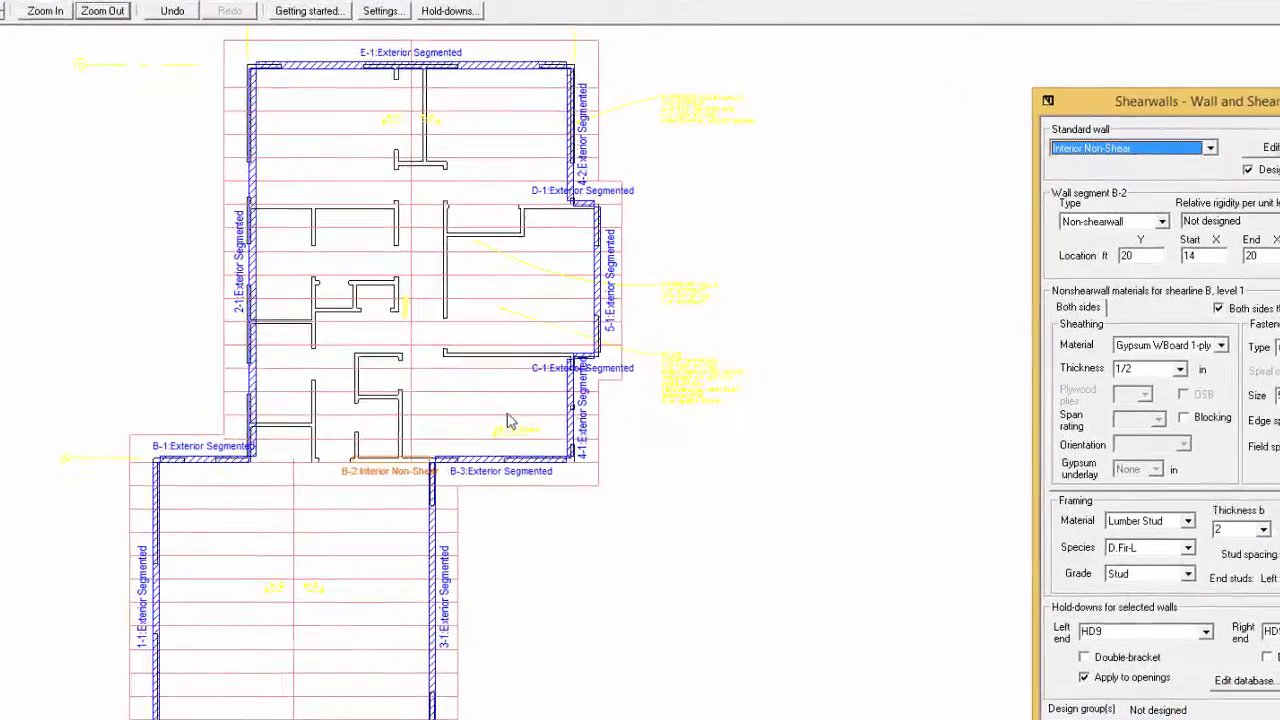
Draw two Interior Non-Shear walls: from X 21 at Y 27.5 to the right exterior wall, and down from the upper exterior wall along the drawn partition
drag(396, 363, 535, 364)
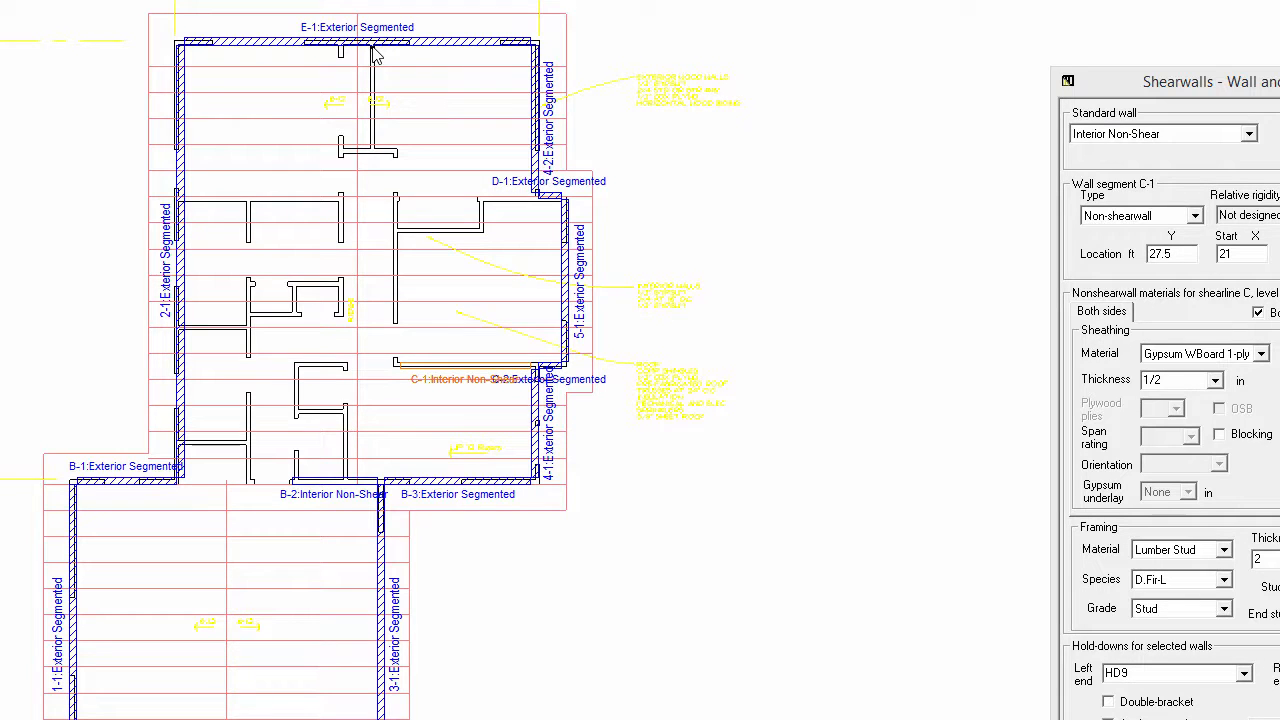
drag(375, 66, 375, 160)
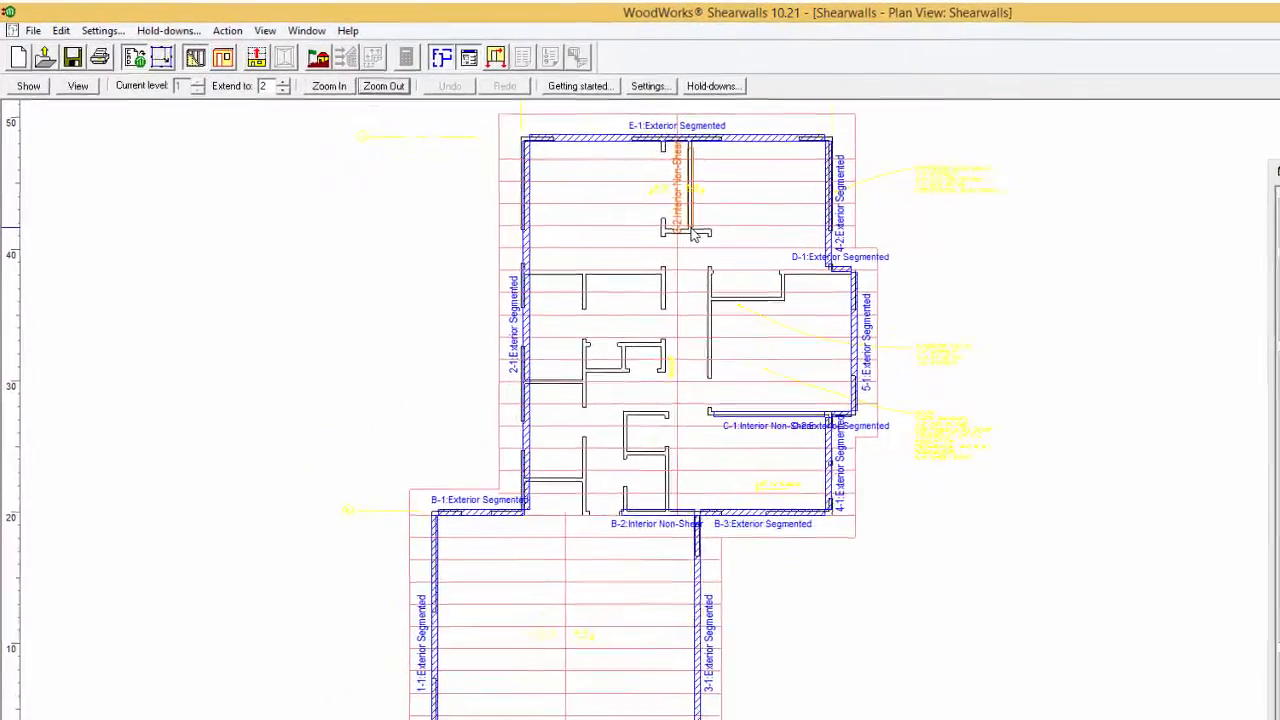
Draw an opening about 13 ft wide in the garage's right wall 3-1, between the two drawn wall pieces
click(222, 57)
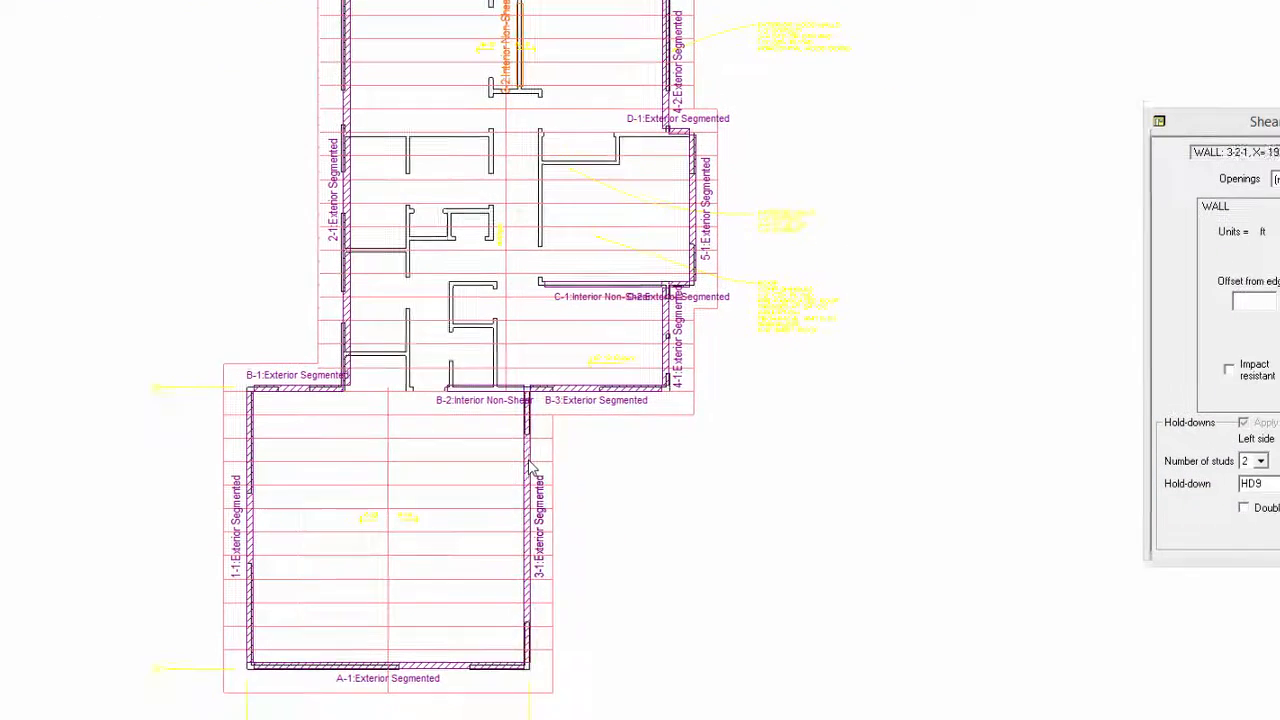
click(529, 461)
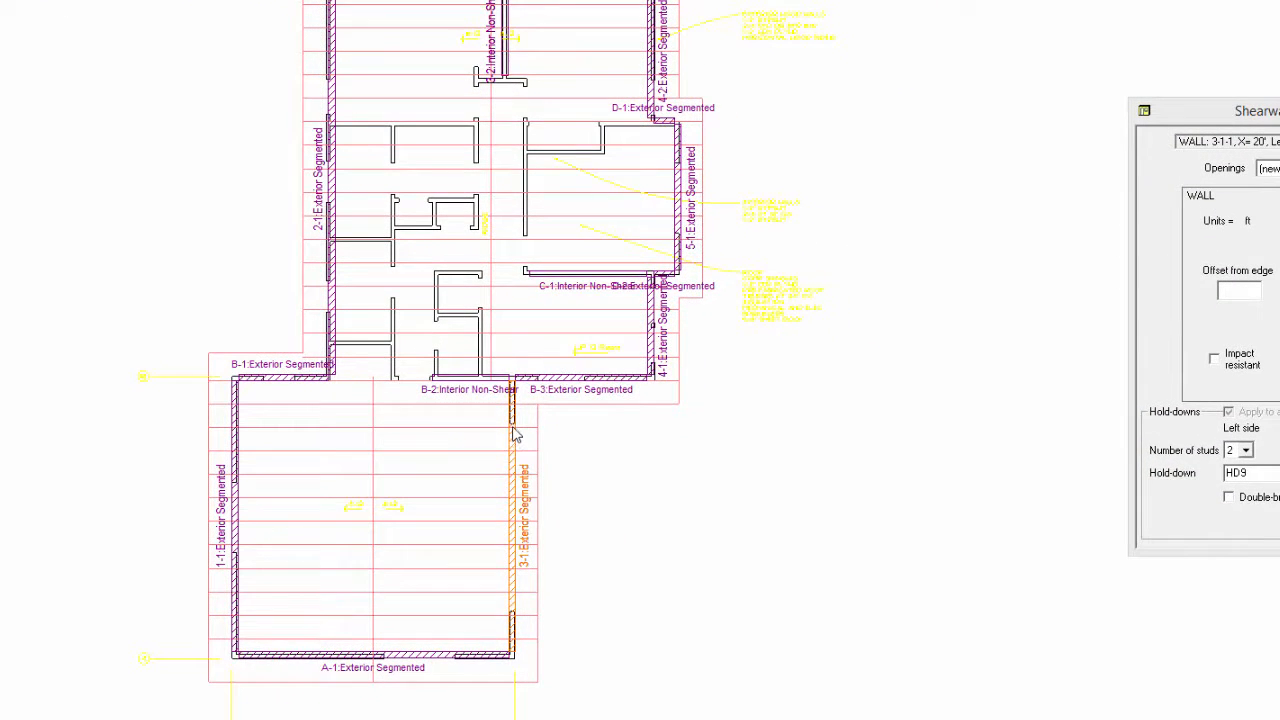
drag(527, 436, 512, 617)
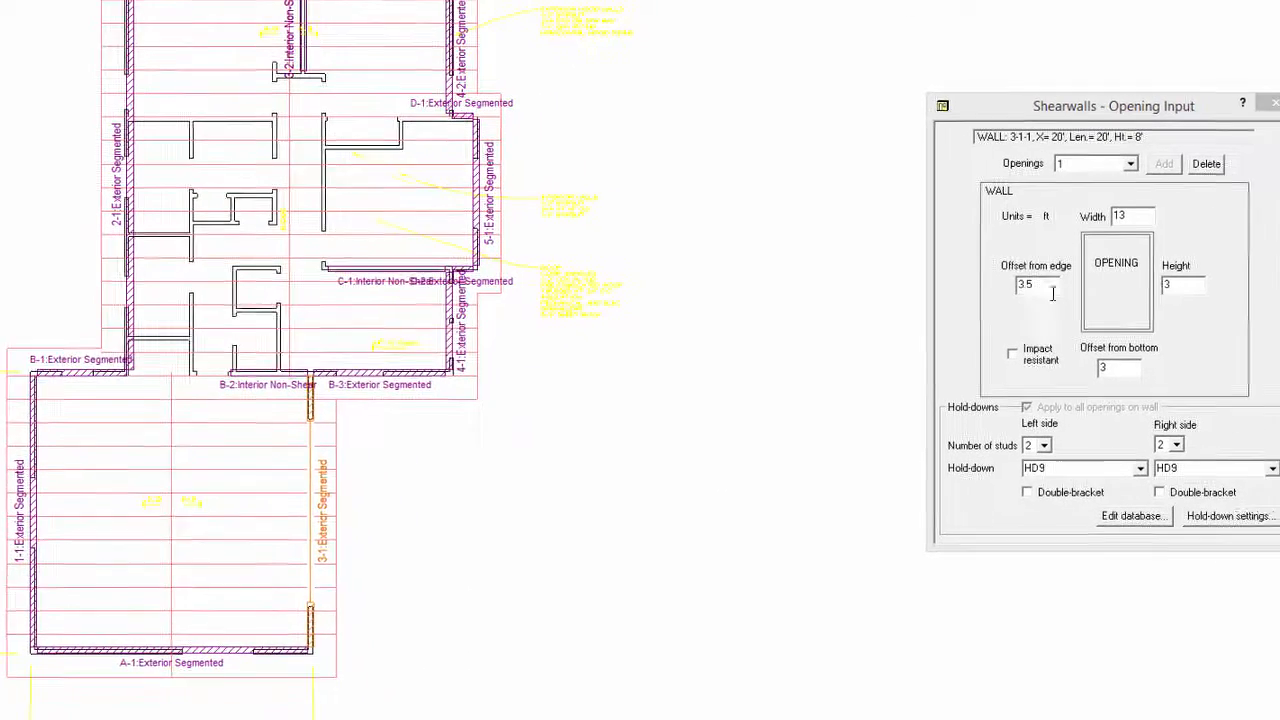
Set the garage opening's offset from edge to 3 ft, width to 14 ft, offset from bottom to 0 and height to 6.75 ft
drag(1052, 291, 990, 287)
text(3)
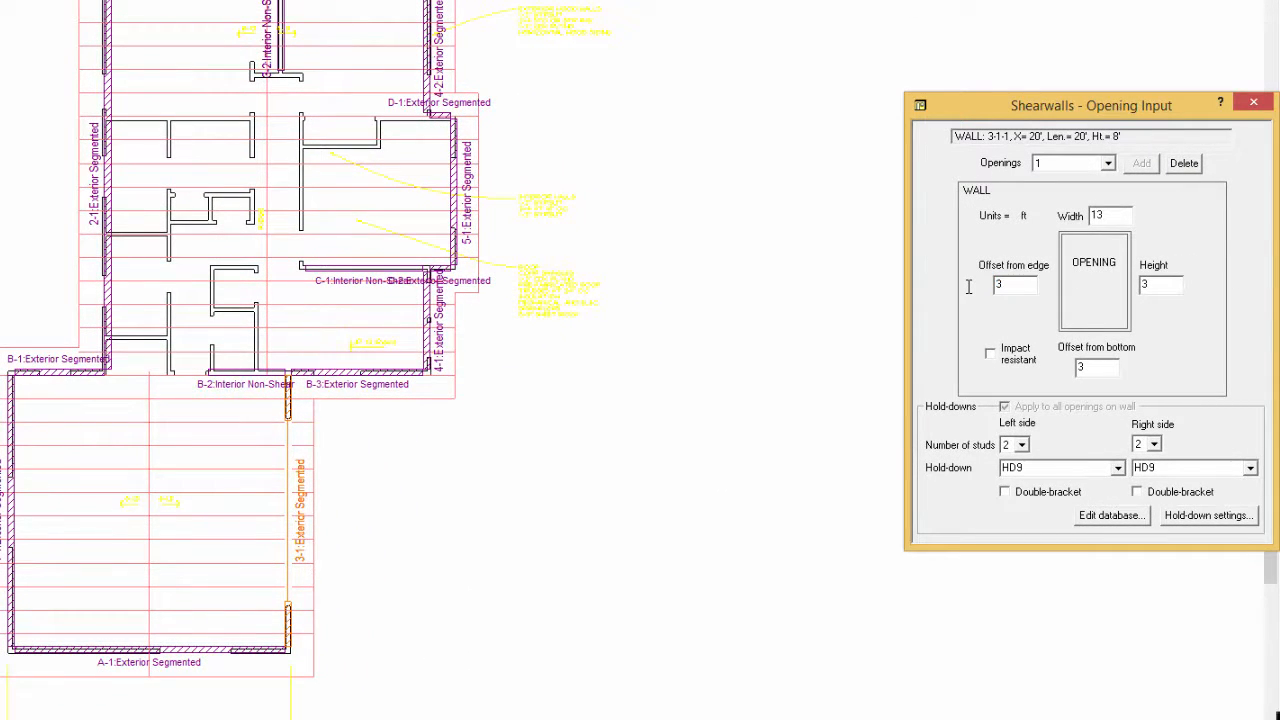
drag(1118, 217, 1089, 219)
text(14)
drag(1117, 368, 1062, 371)
text(0)
drag(1174, 287, 1114, 292)
text(6.75)
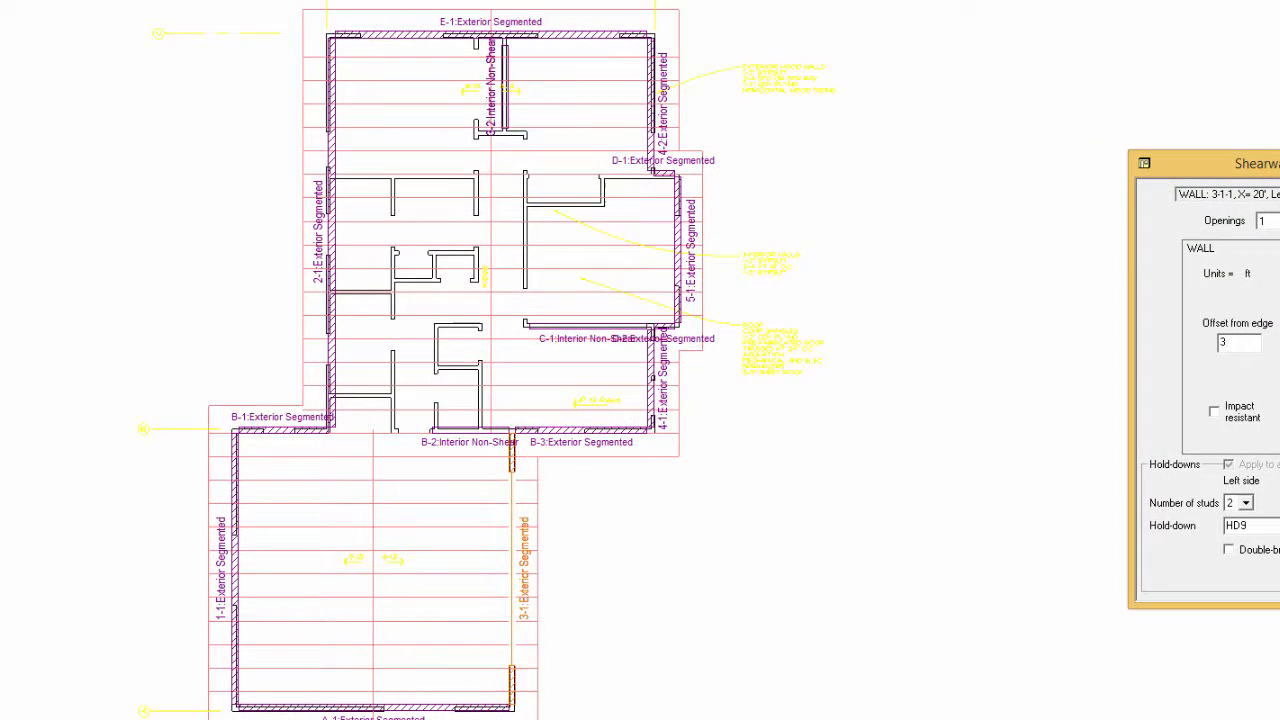
Draw two openings in the upper exterior wall E-1, about 6 ft and 5.5 ft wide, over the gaps in the drawing
click(362, 38)
drag(362, 38, 443, 36)
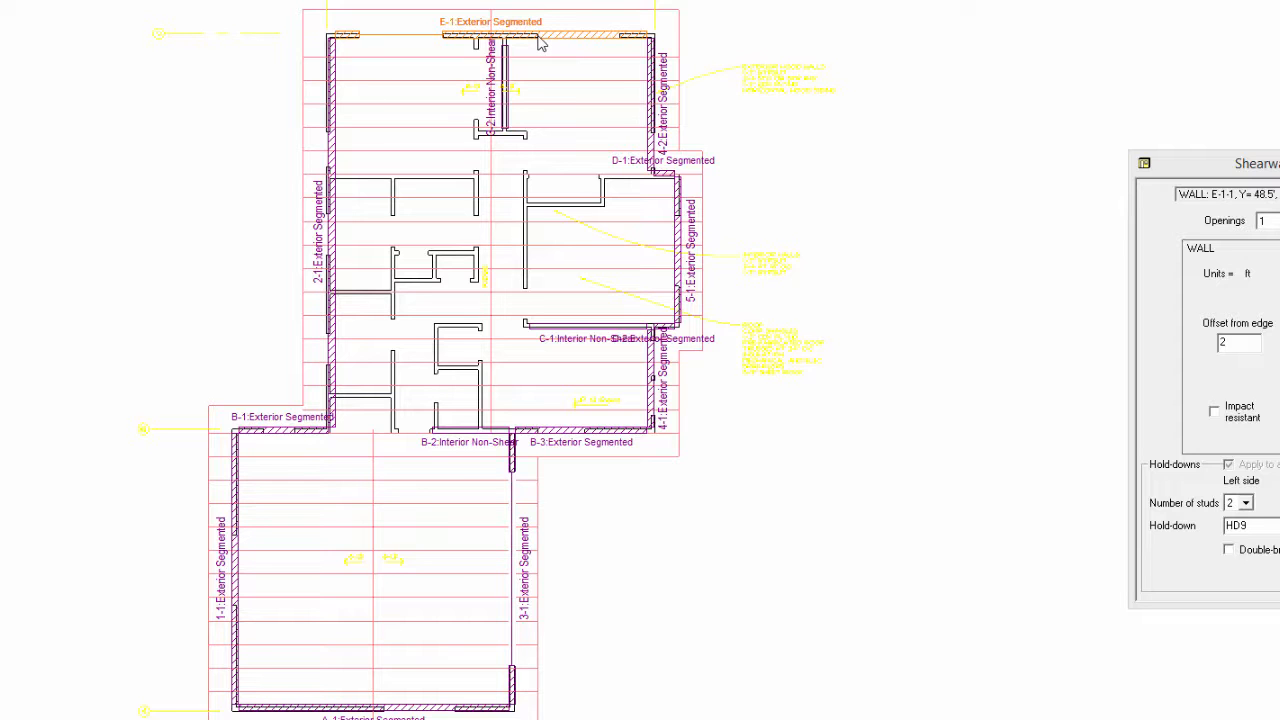
drag(540, 42, 619, 37)
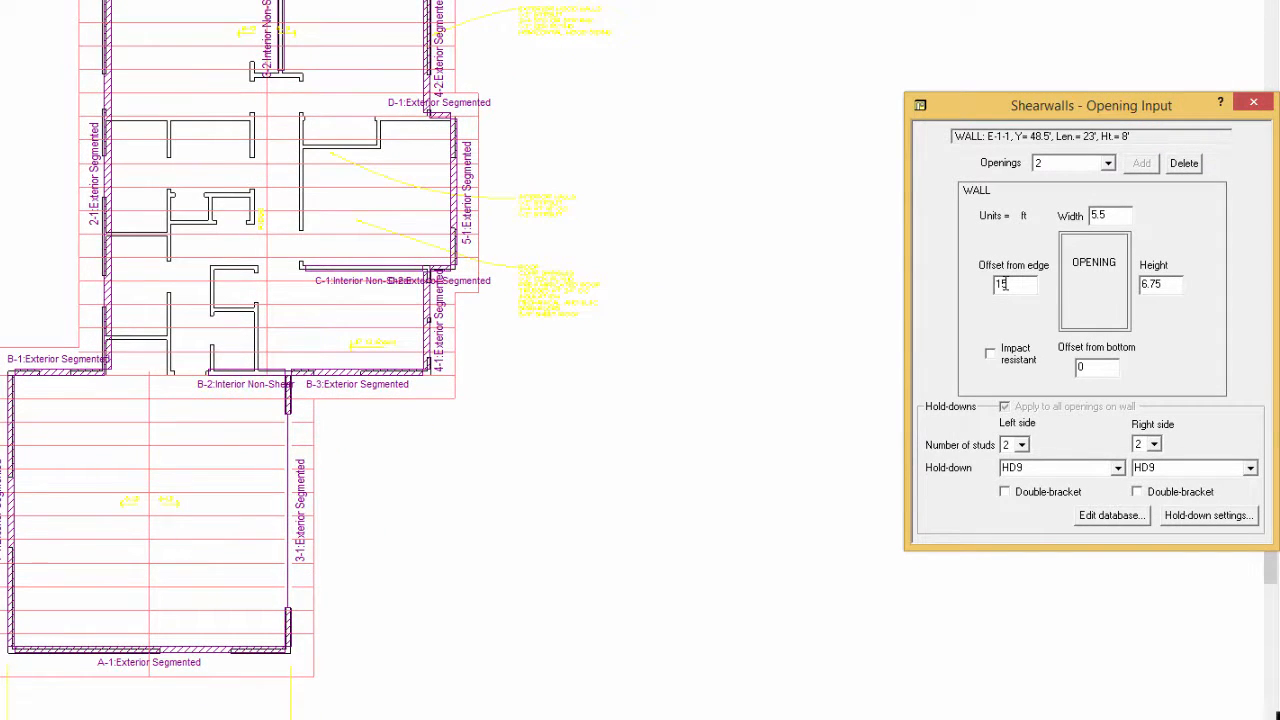
Set opening 2 of wall E-1 to offset from edge 15.5 ft, width 6 ft, height 3 ft and offset from bottom 3 ft
text(.5)
drag(1124, 218, 1090, 216)
text(6)
key(Tab)
text(3)
double_click(1080, 367)
text(3)
Set opening 1 of wall E-1 to offset from edge 2.5 ft, height 3 ft and offset from bottom 3 ft
click(1108, 165)
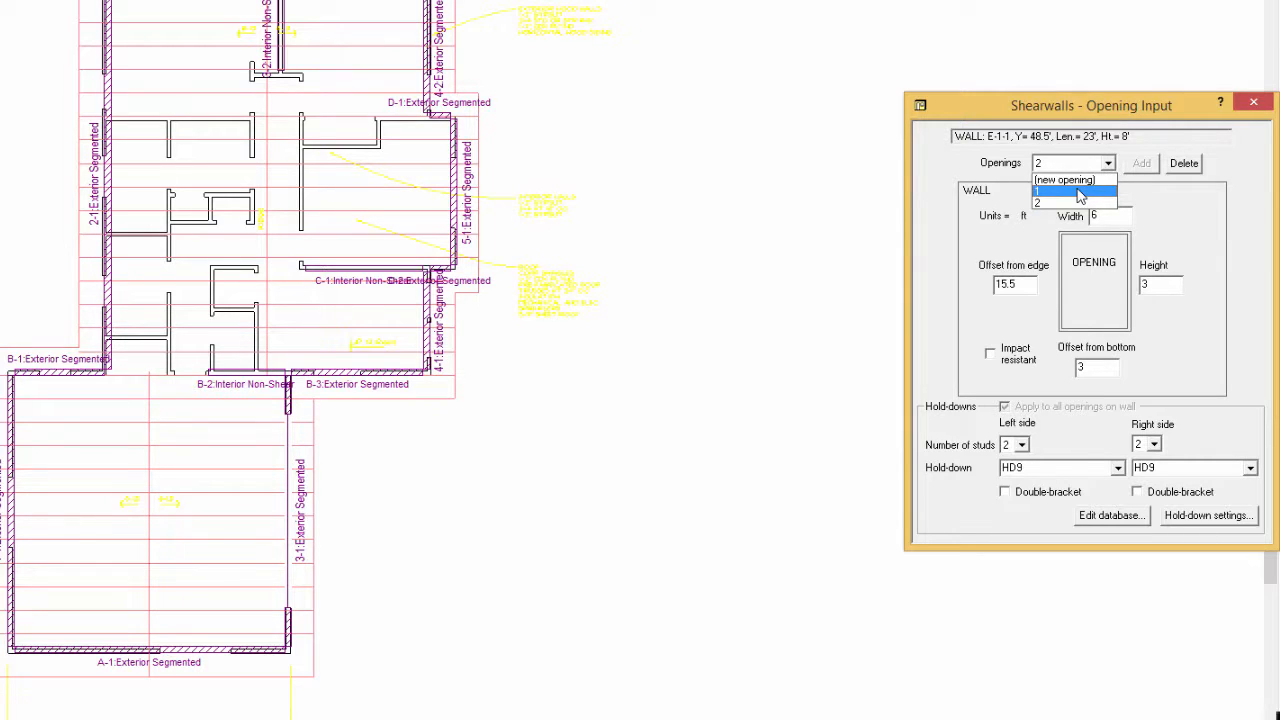
click(1040, 191)
click(1016, 285)
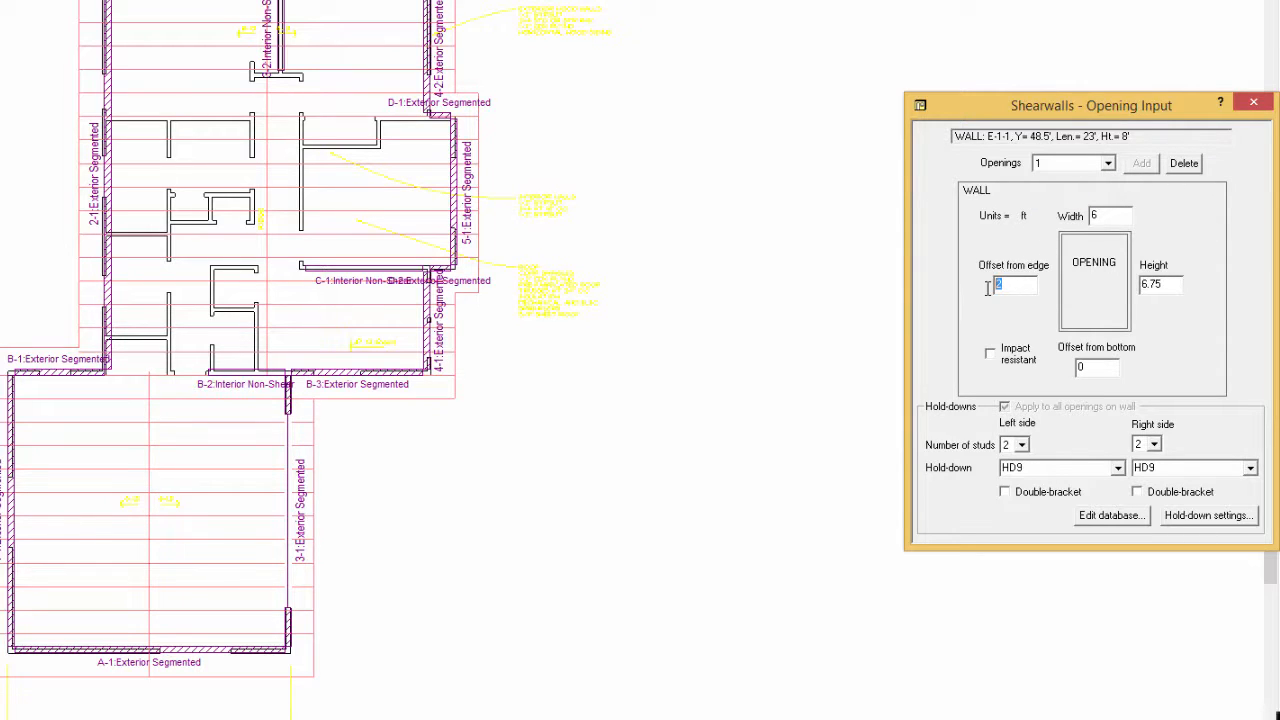
text(.5)
key(Tab)
text(3)
key(Tab)
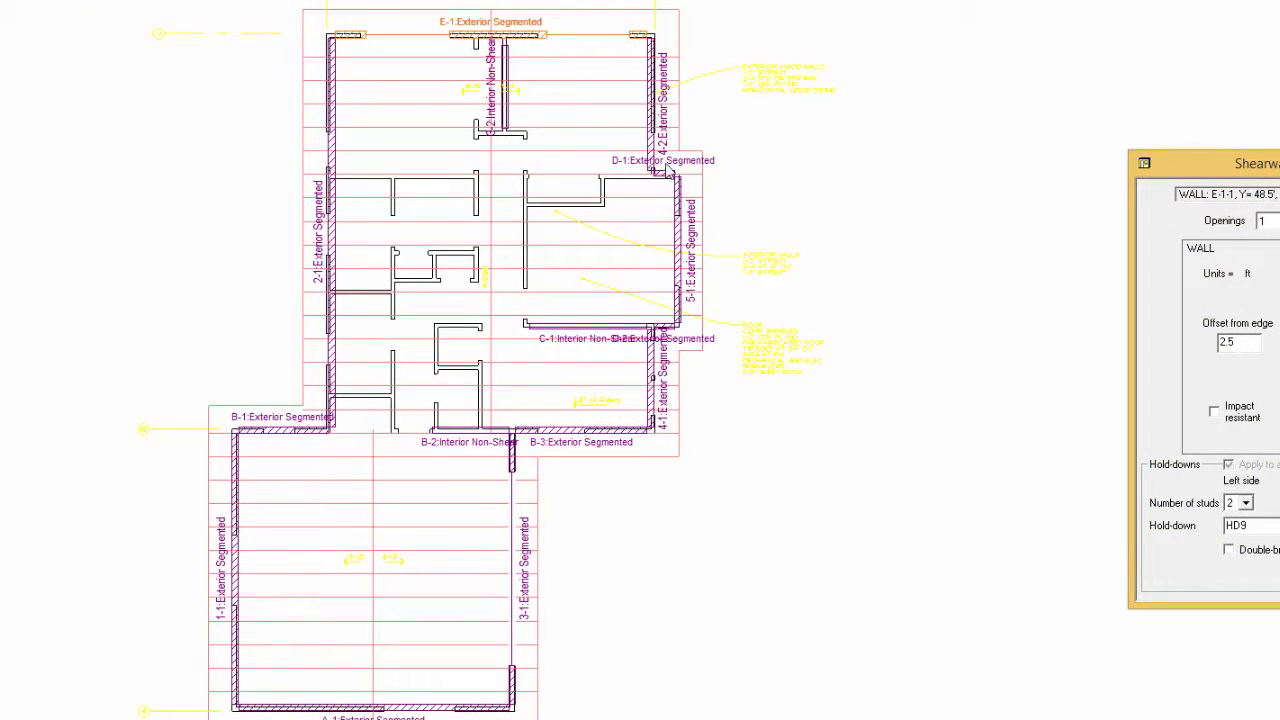
Draw an opening near the lower end of wall 4-2 and set its offset from edge to 1 ft and width to 2 ft
click(656, 148)
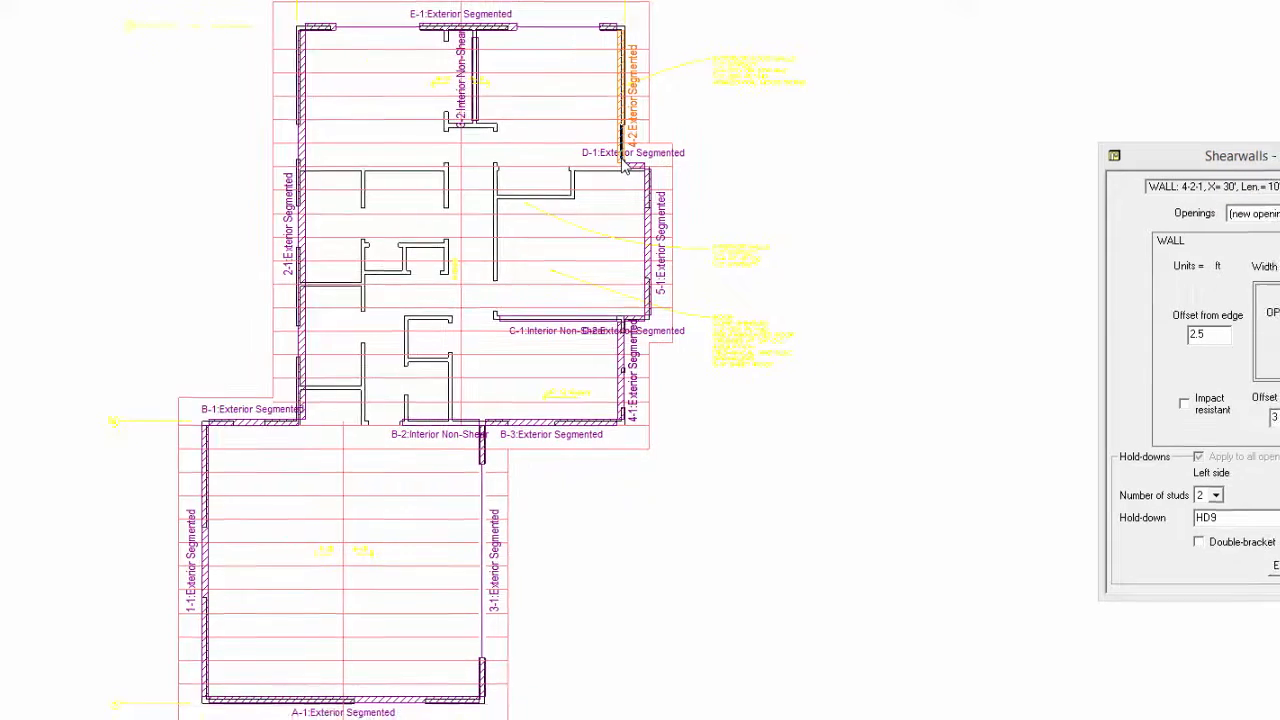
drag(621, 159, 622, 165)
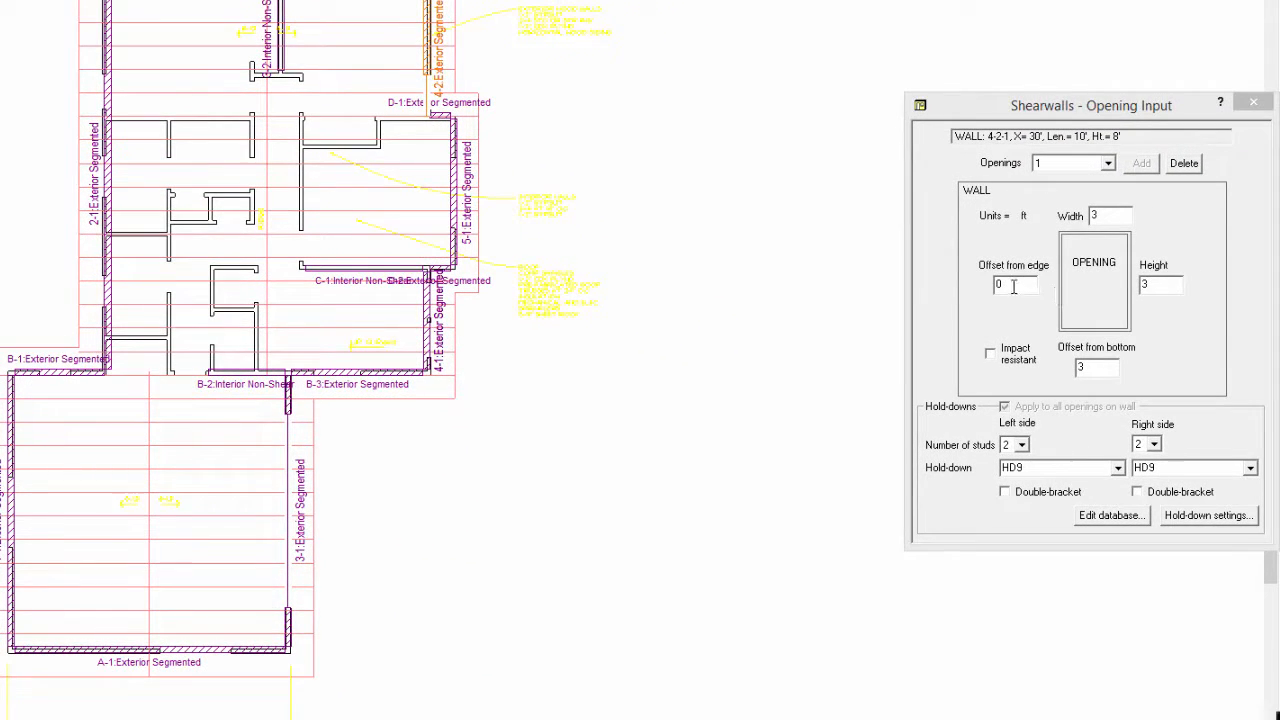
drag(1013, 287, 957, 286)
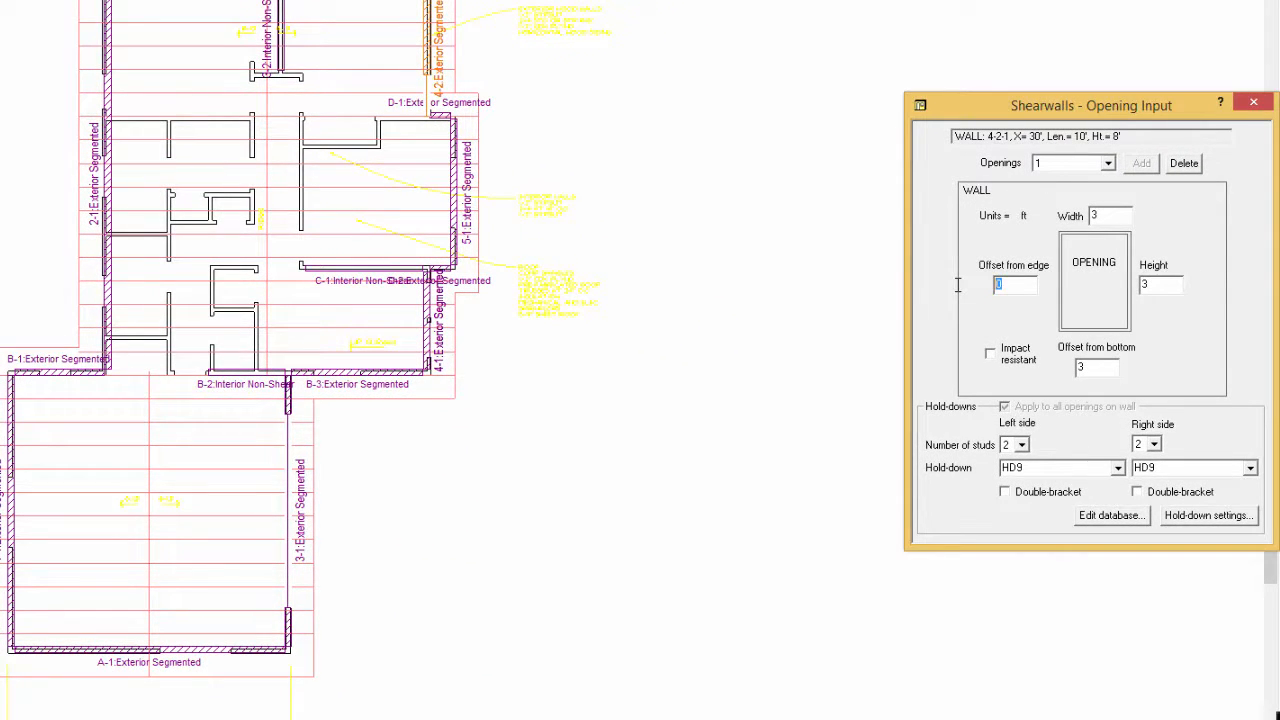
text(1)
drag(1104, 220, 1086, 222)
text(2)
Add an opening to wall 2-1 with offset from edge 5 ft, width 3 ft, height 3 ft and offset from bottom 3 ft
click(111, 86)
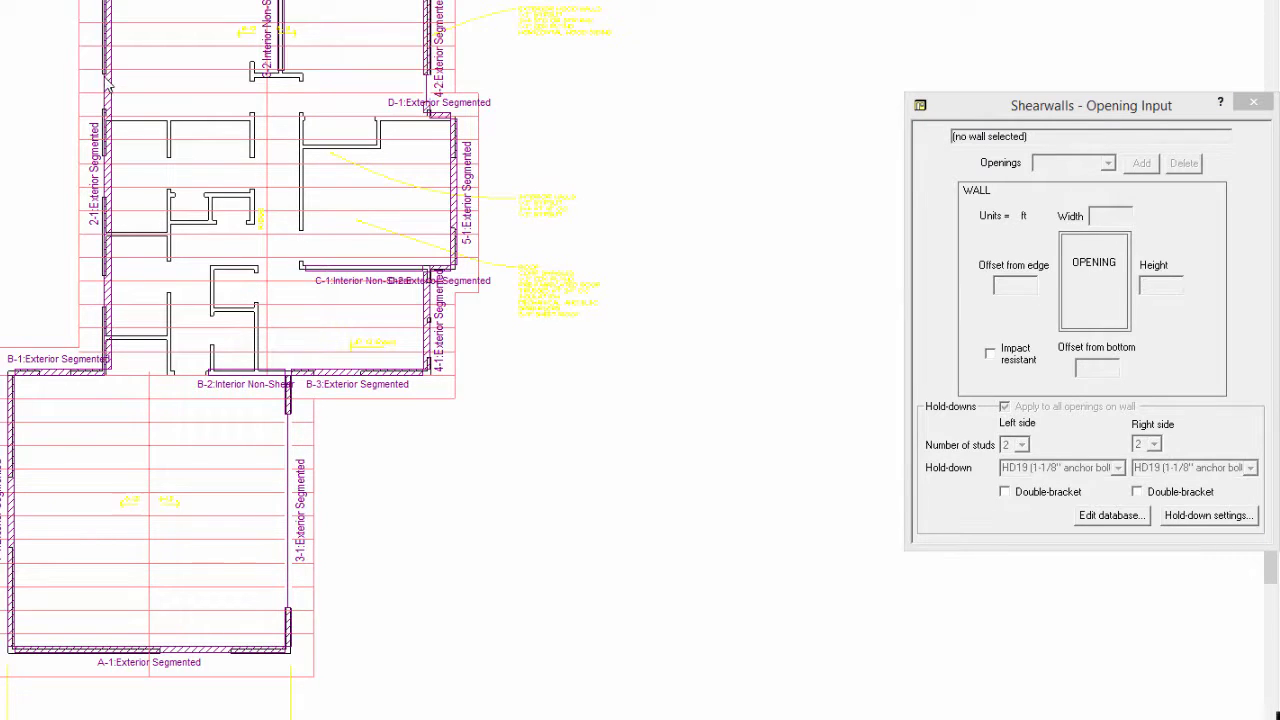
click(108, 100)
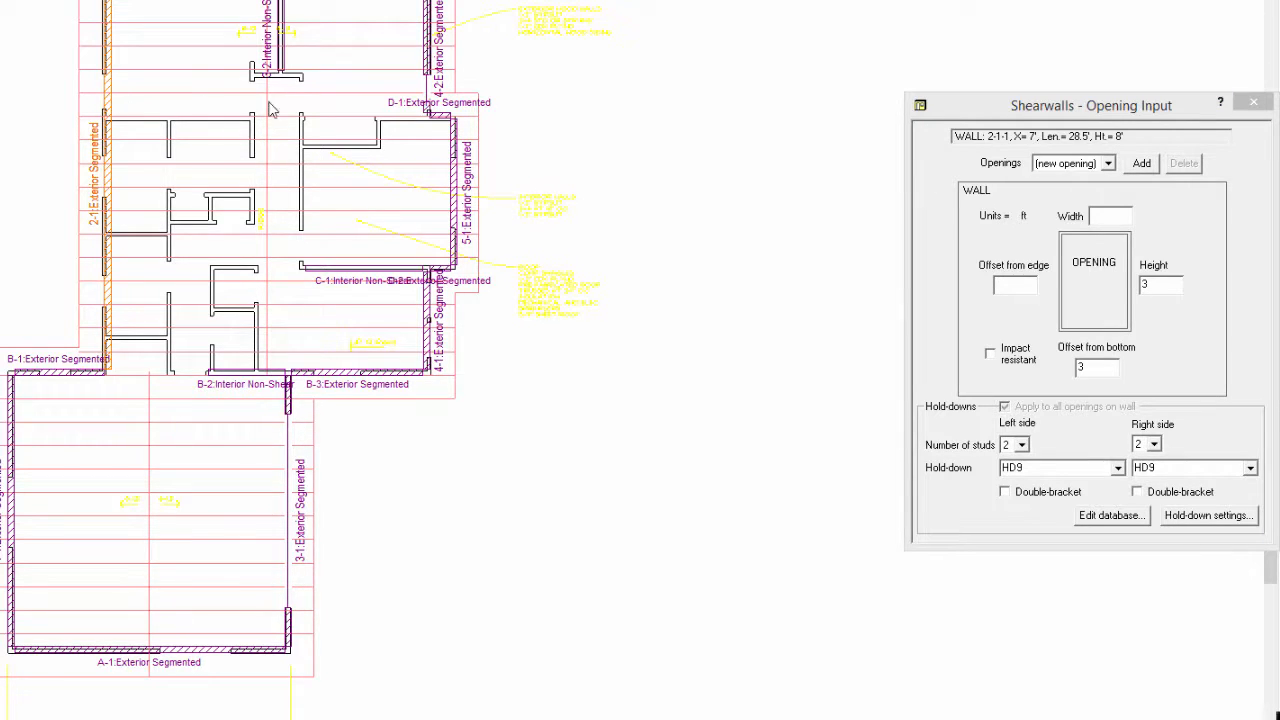
click(1108, 163)
click(1070, 179)
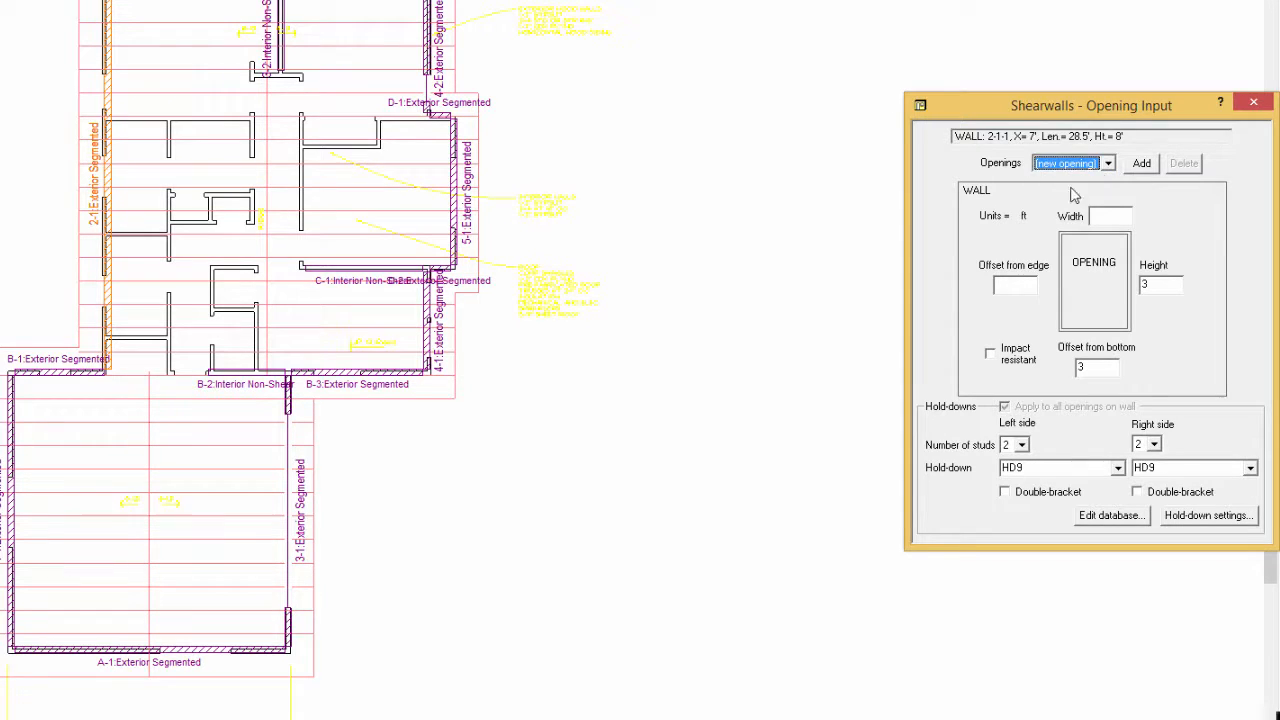
click(1012, 283)
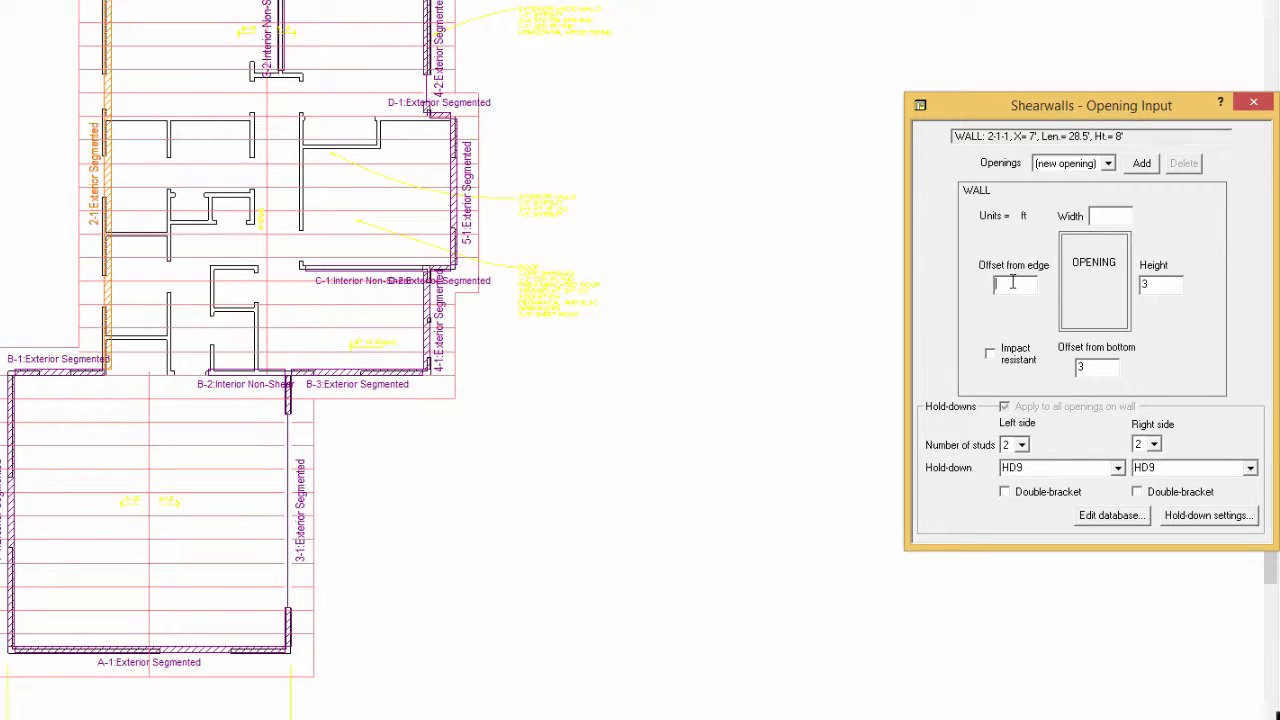
text(5)
click(1141, 163)
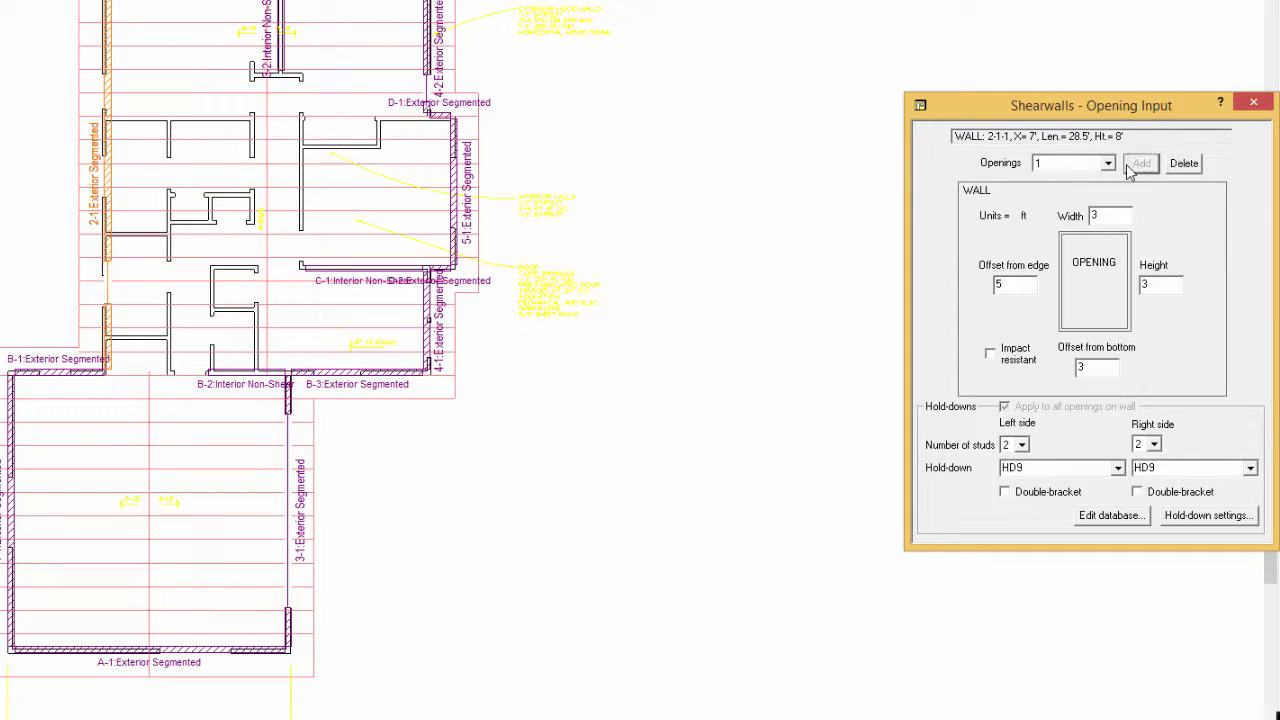
Add a second opening to wall 2-1 with offset from edge 18.5 ft, width 3 ft, offset from bottom 0 and height 6.75 ft
click(1095, 164)
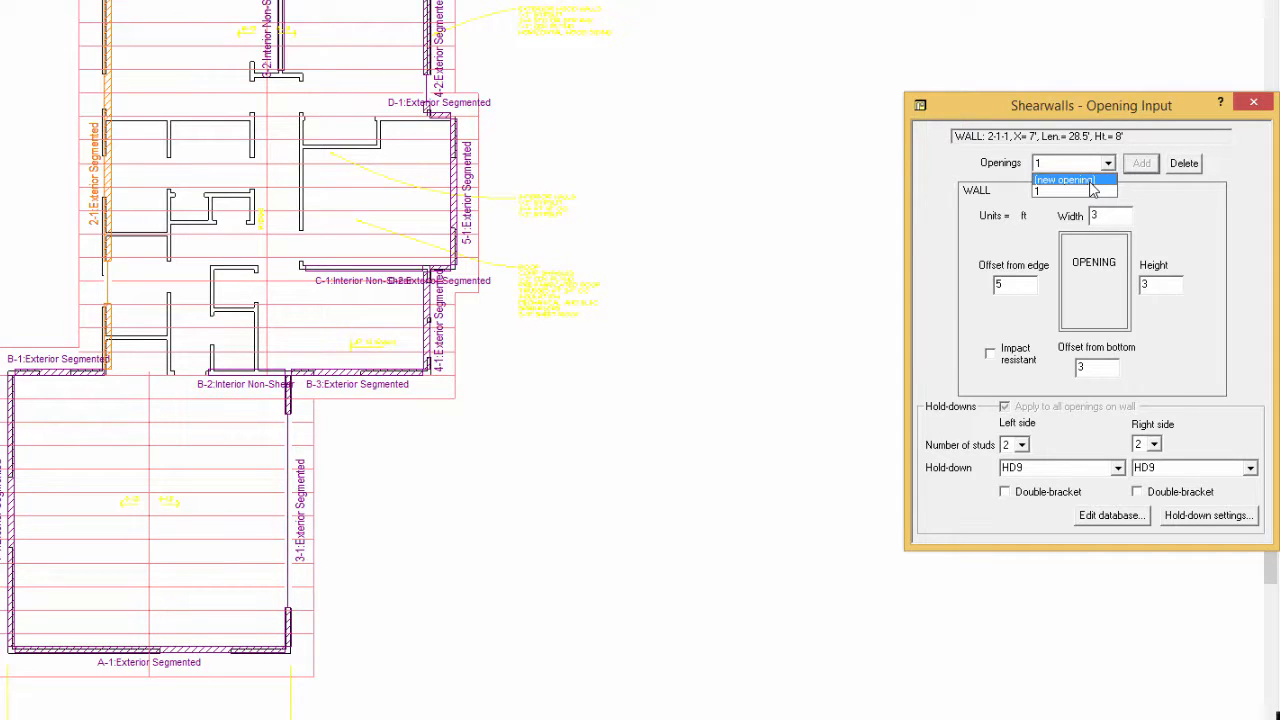
click(1091, 182)
drag(1024, 283, 972, 288)
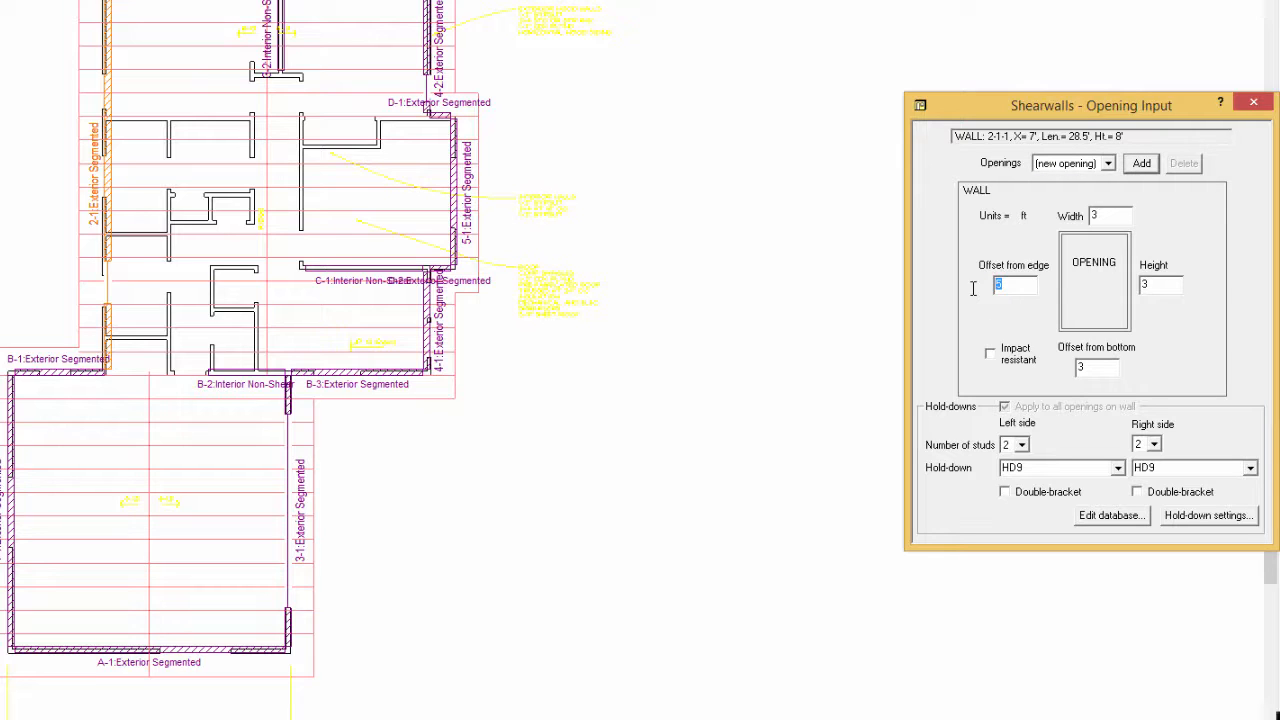
text(18.5)
drag(1098, 367, 1063, 366)
text(0)
drag(1173, 289, 1089, 287)
text(6.75)
click(1148, 164)
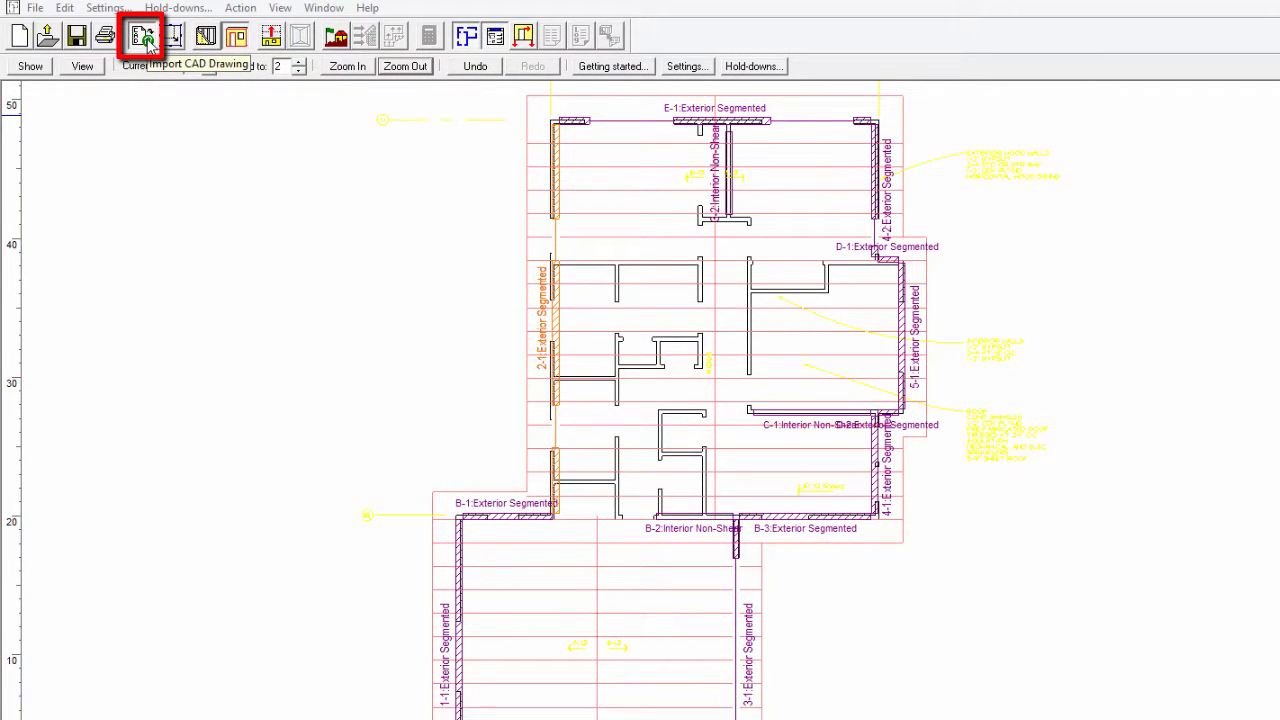
Hide the imported CAD drawing and extend the level 1 walls up to level 2
click(147, 40)
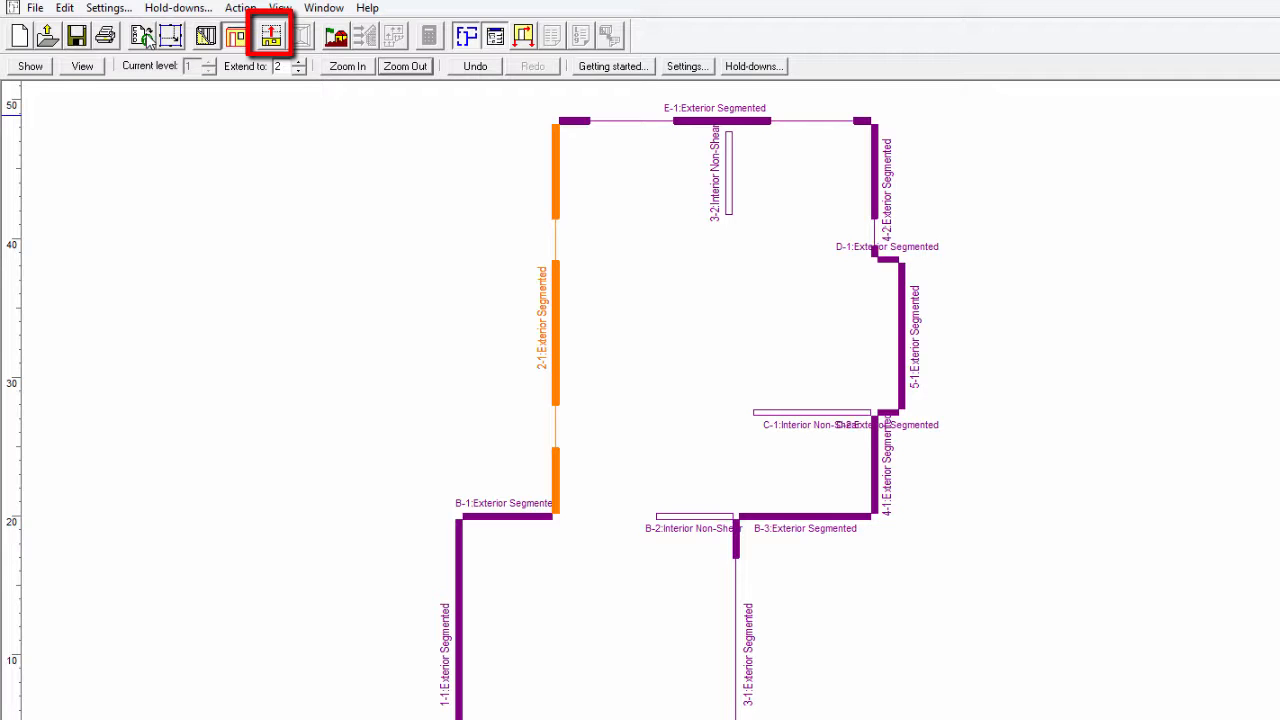
click(274, 36)
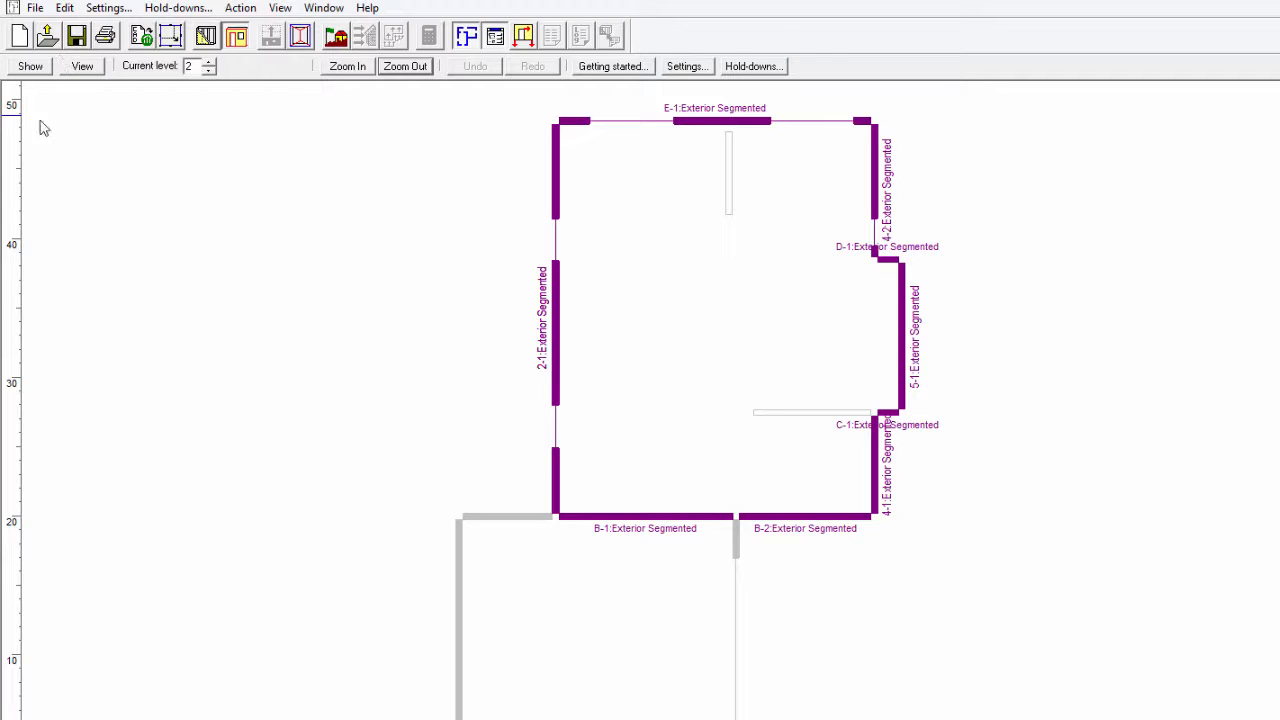
Show the elevation of wall E-1's shearline for levels 1 to 2
click(707, 123)
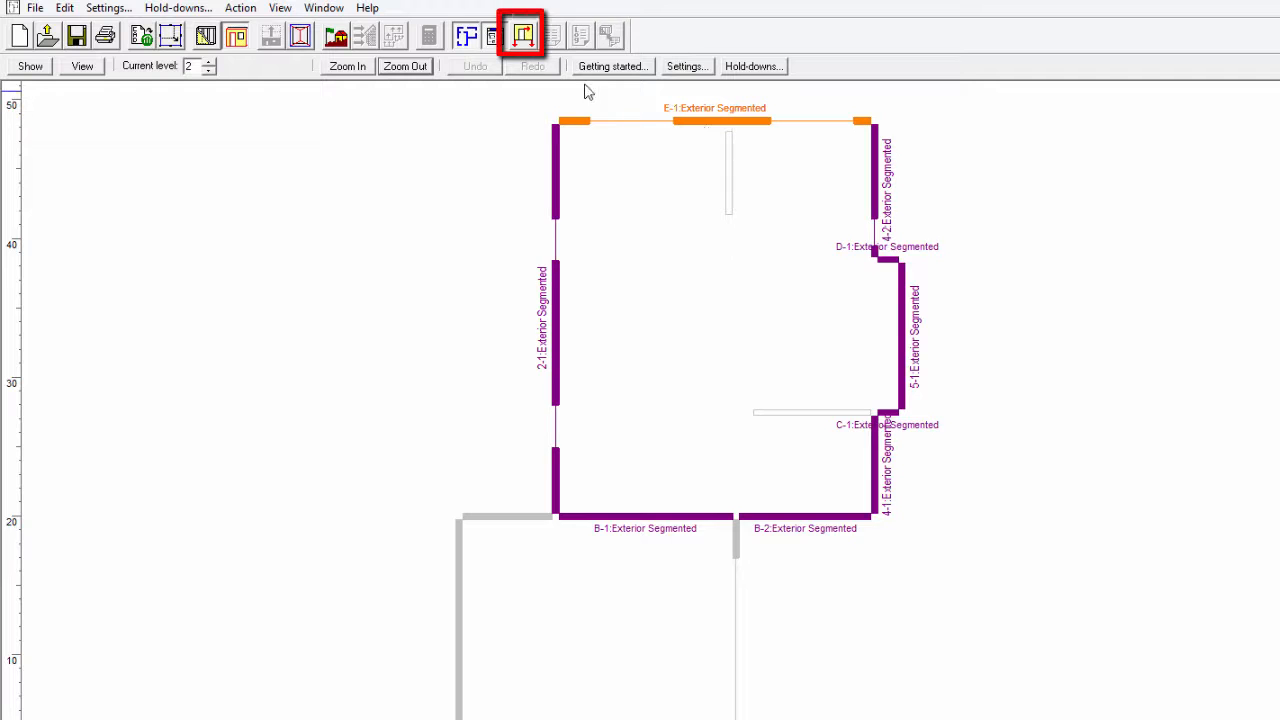
click(526, 38)
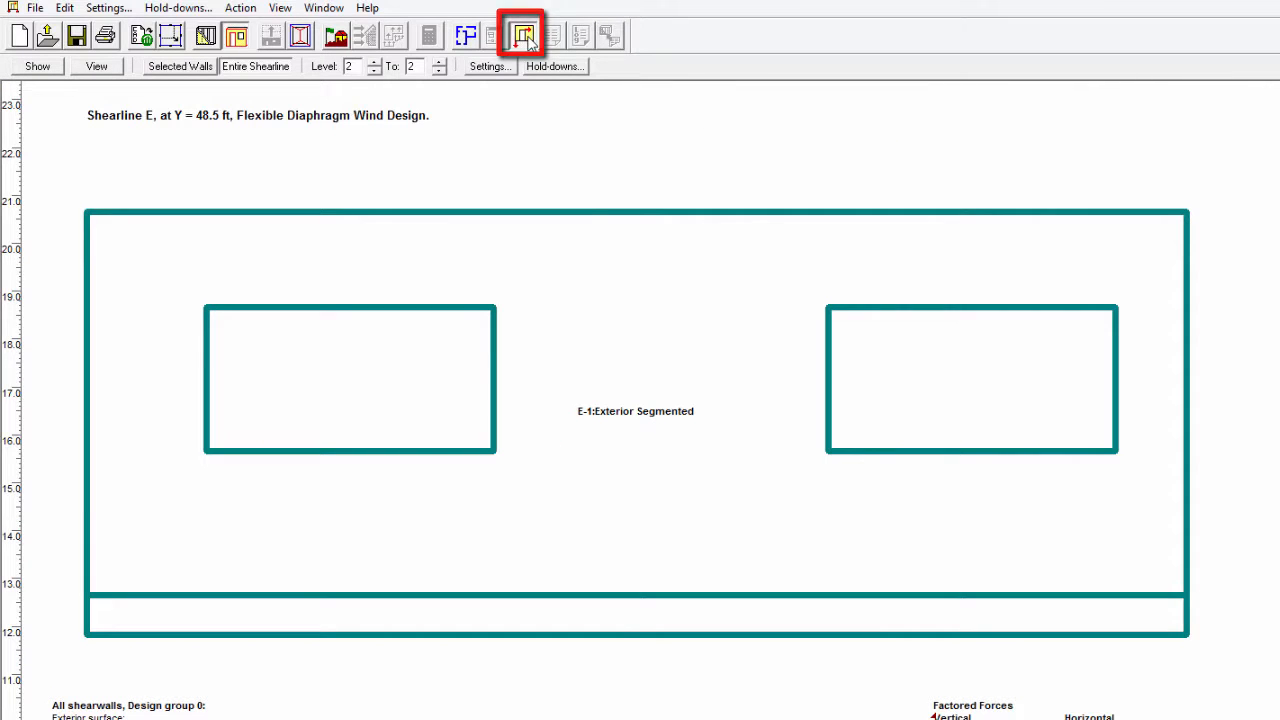
click(374, 70)
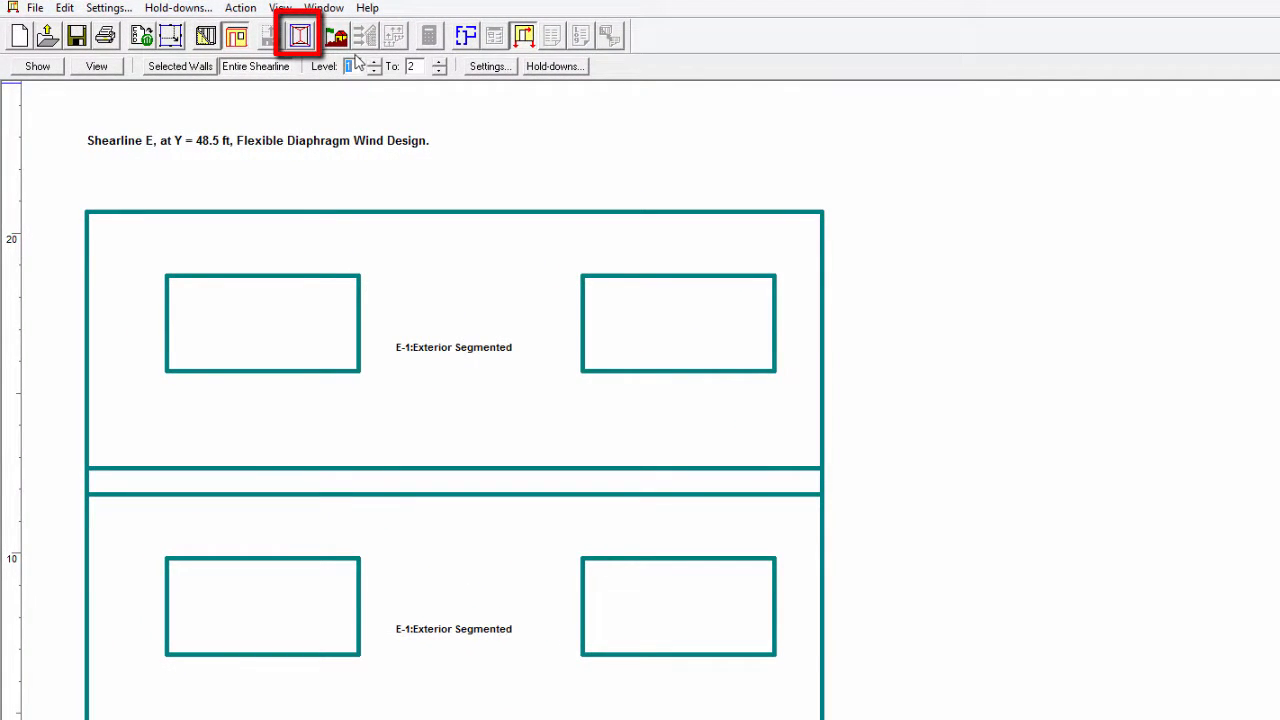
Generate the roof blocks and set the Main roof's north, south, east and west overhangs to 2 ft
click(302, 42)
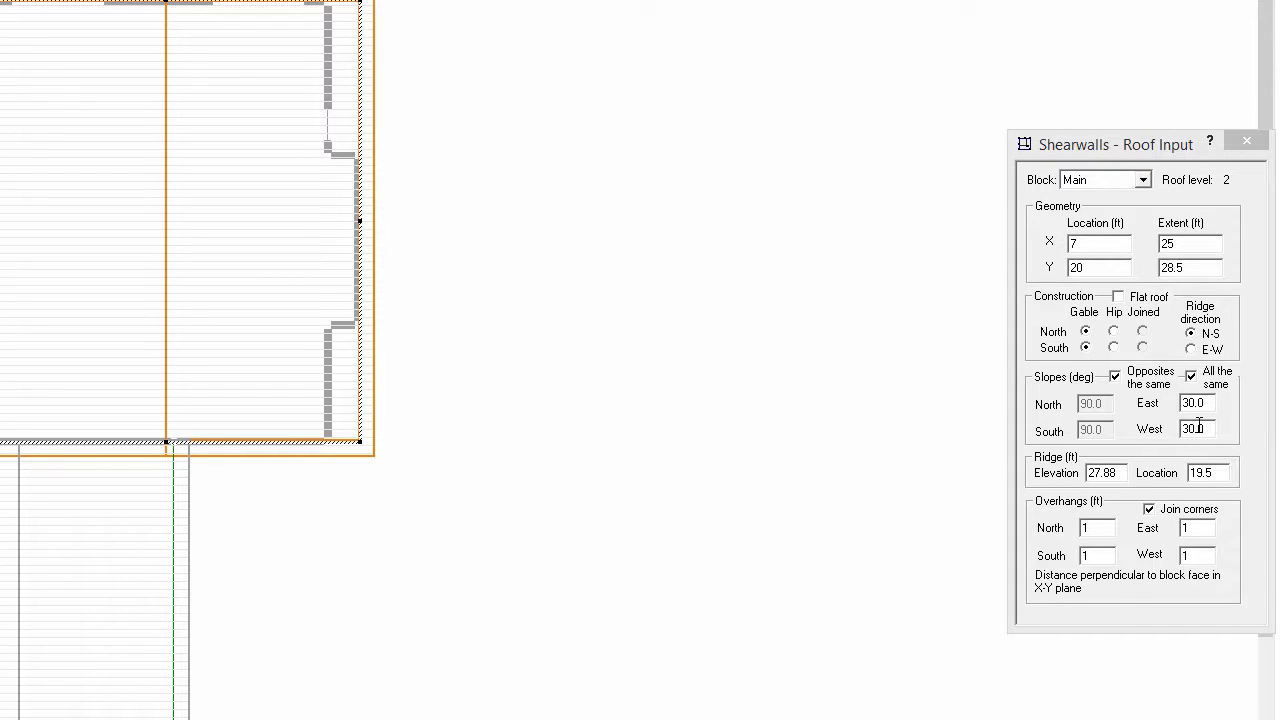
drag(1108, 528, 1005, 560)
text(22)
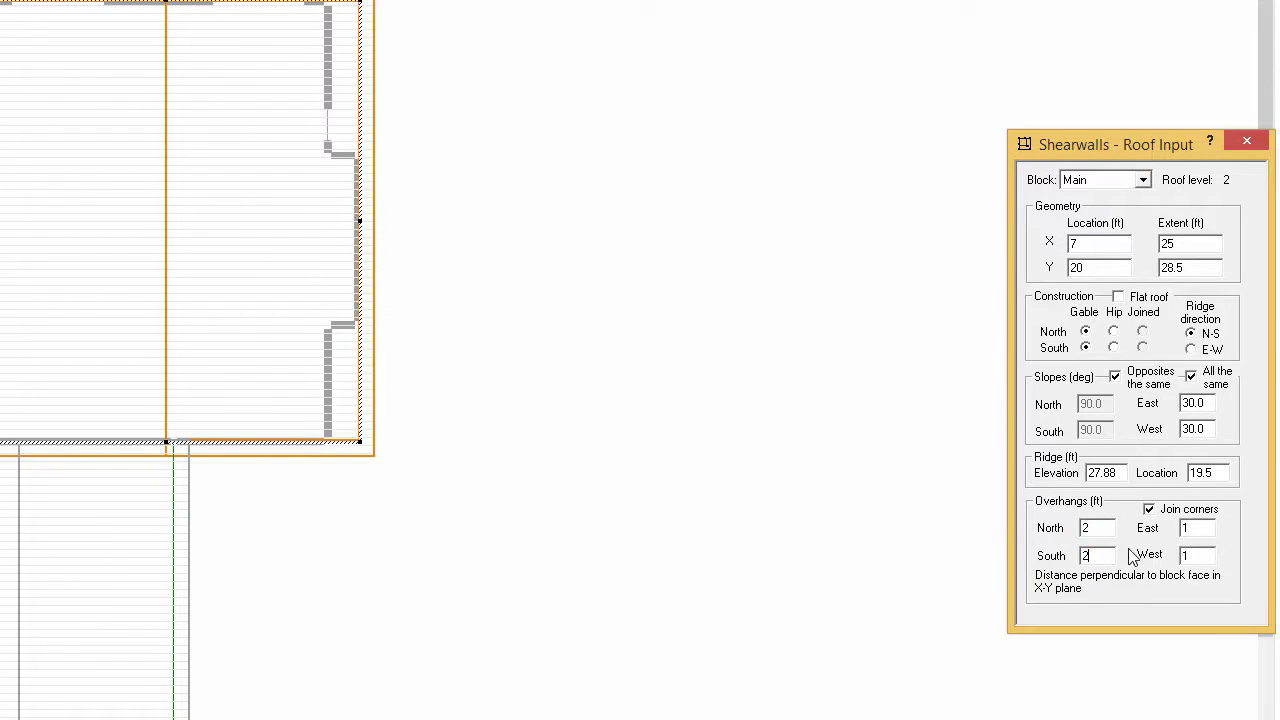
drag(1206, 528, 1147, 530)
text(2)
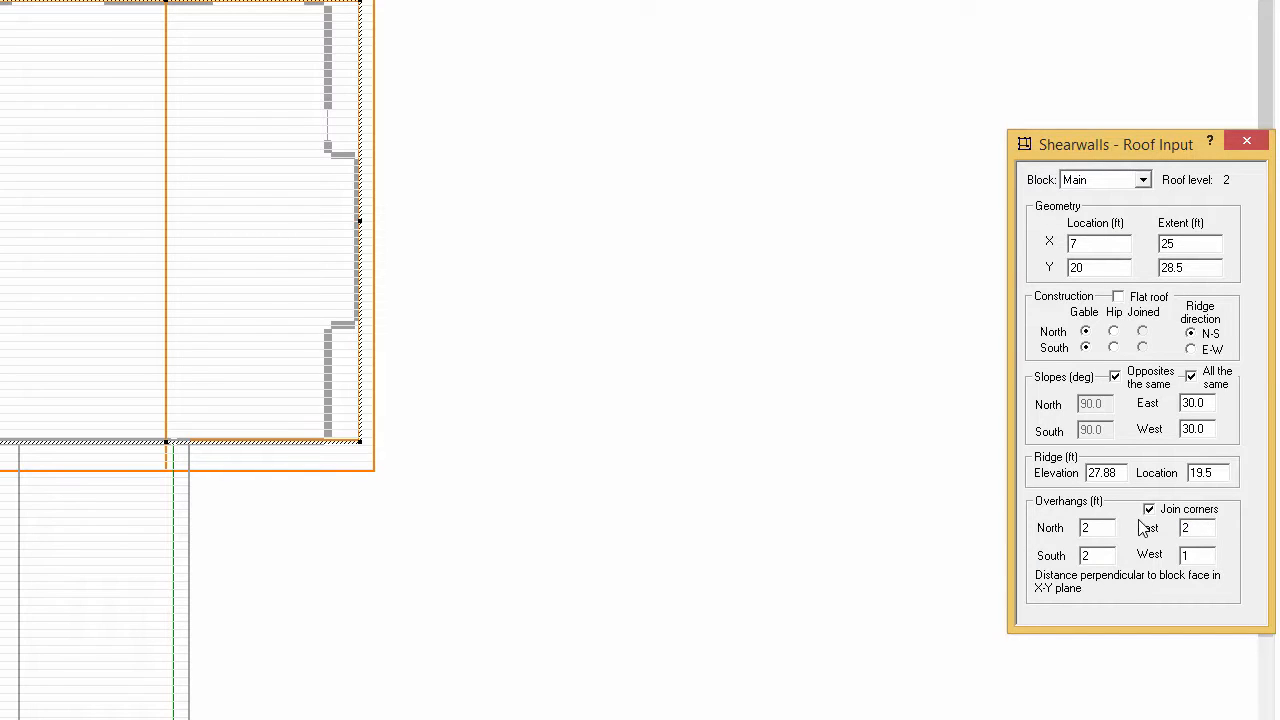
drag(1214, 556, 1176, 555)
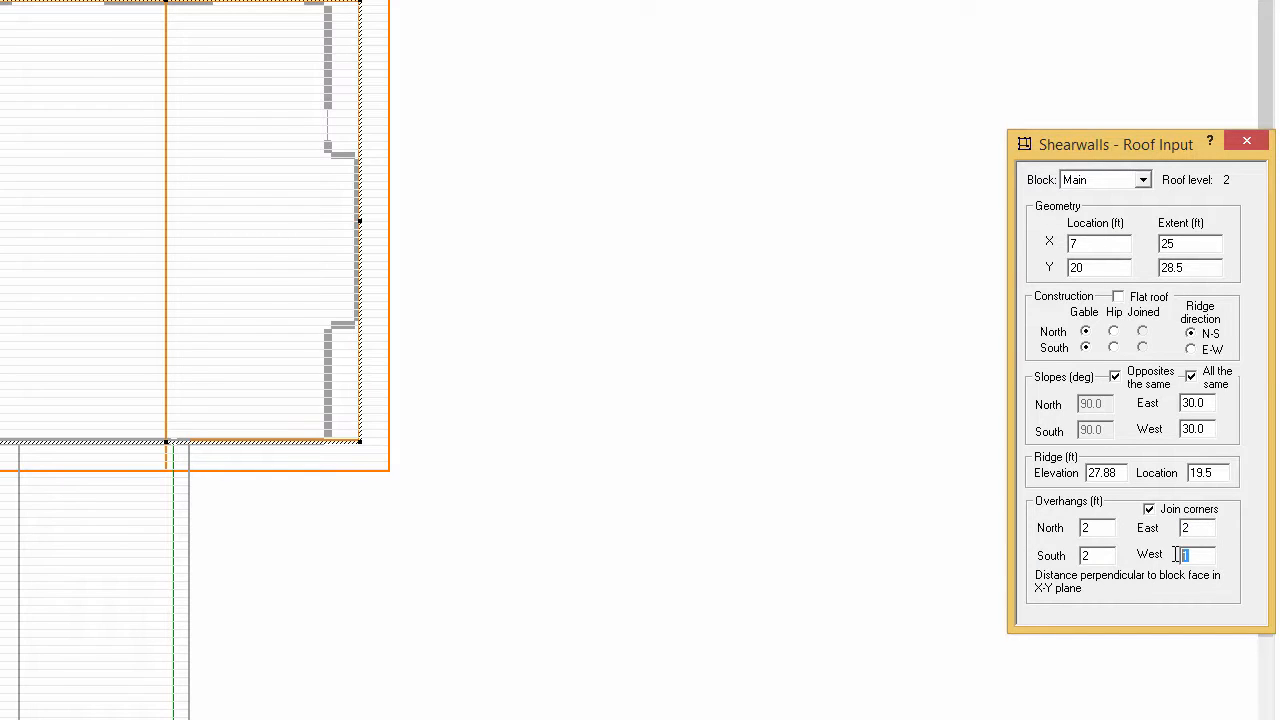
text(2)
Set the Garage roof's north, south, east and west overhangs to 2 ft
click(152, 568)
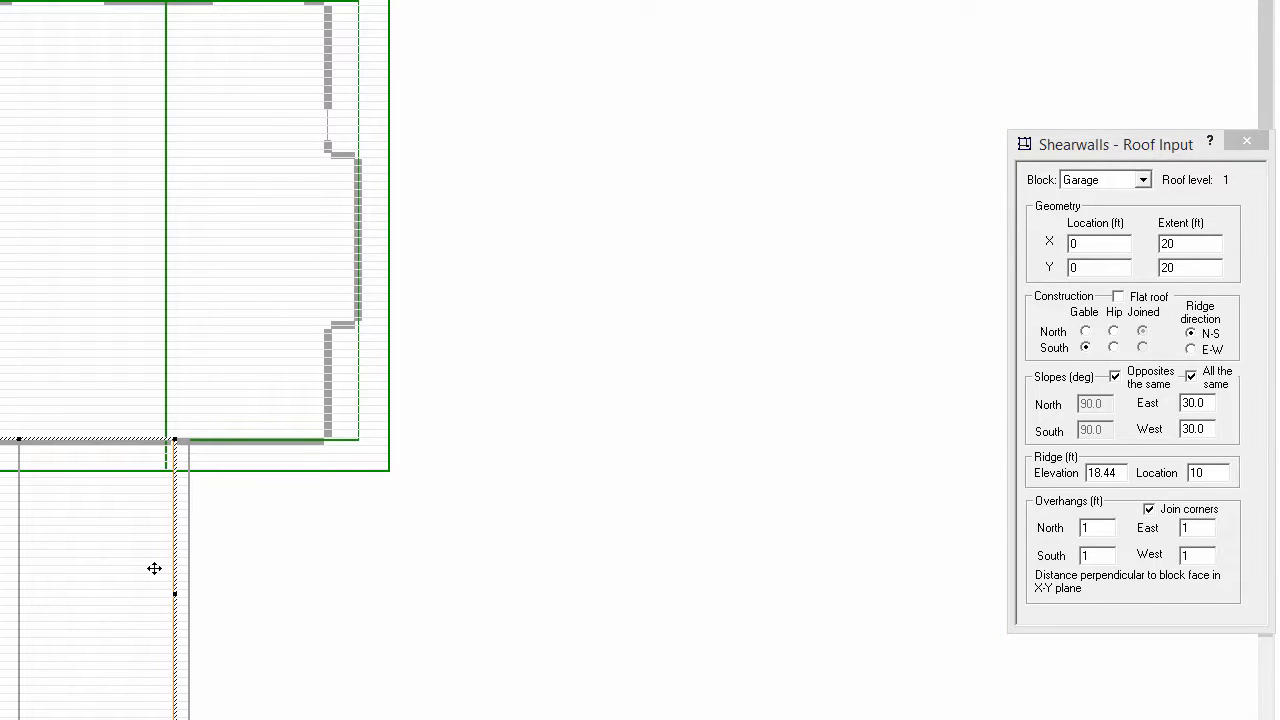
click(1098, 527)
text(2)
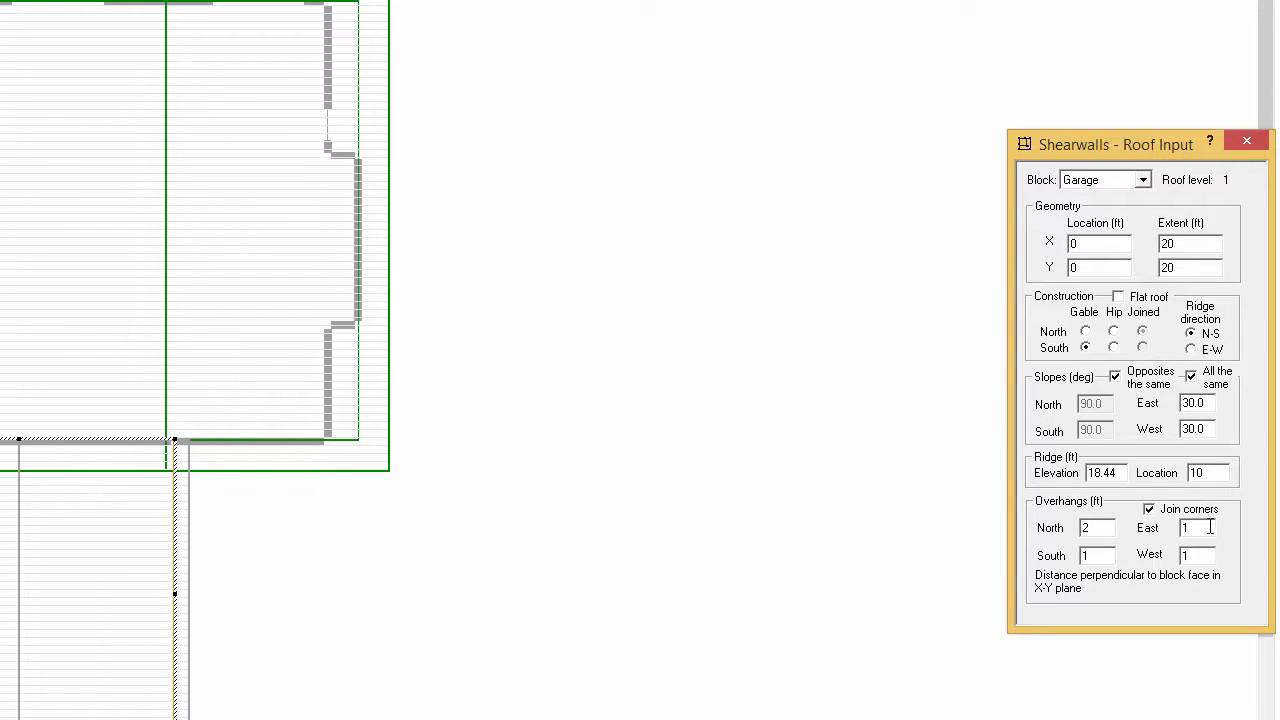
key(Tab)
text(2)
click(1078, 555)
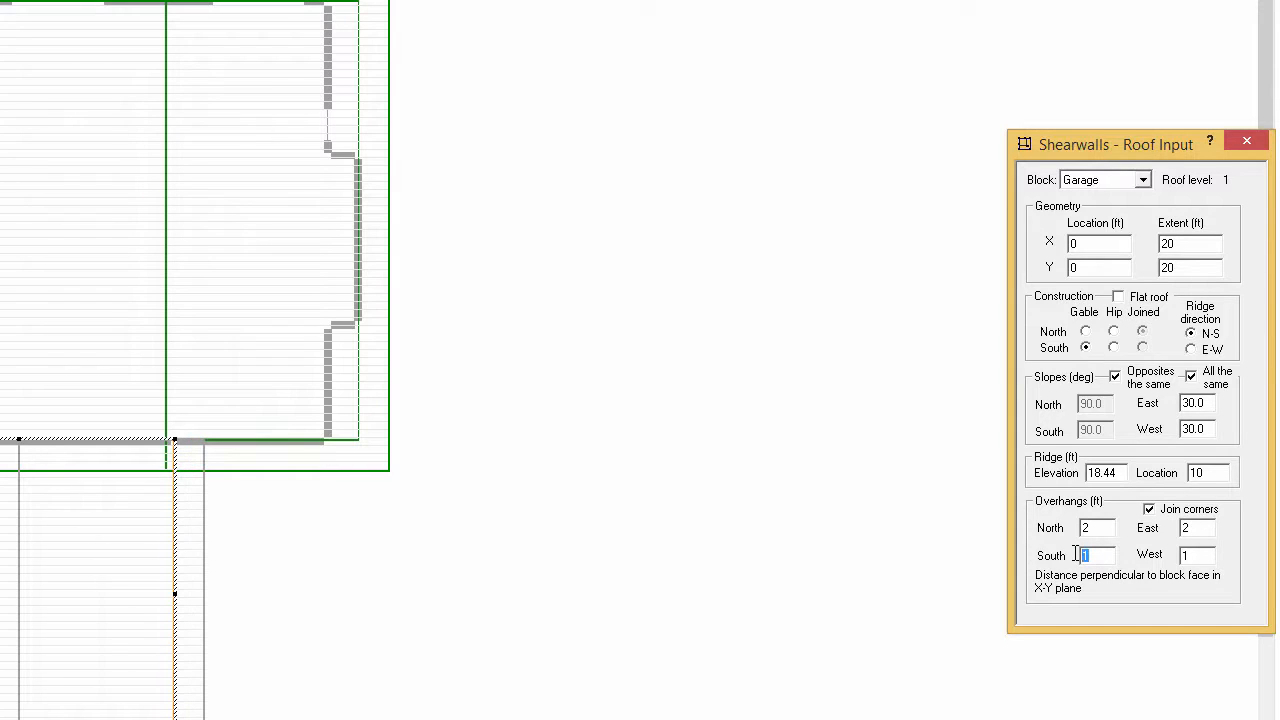
text(2)
click(1209, 556)
text(2)
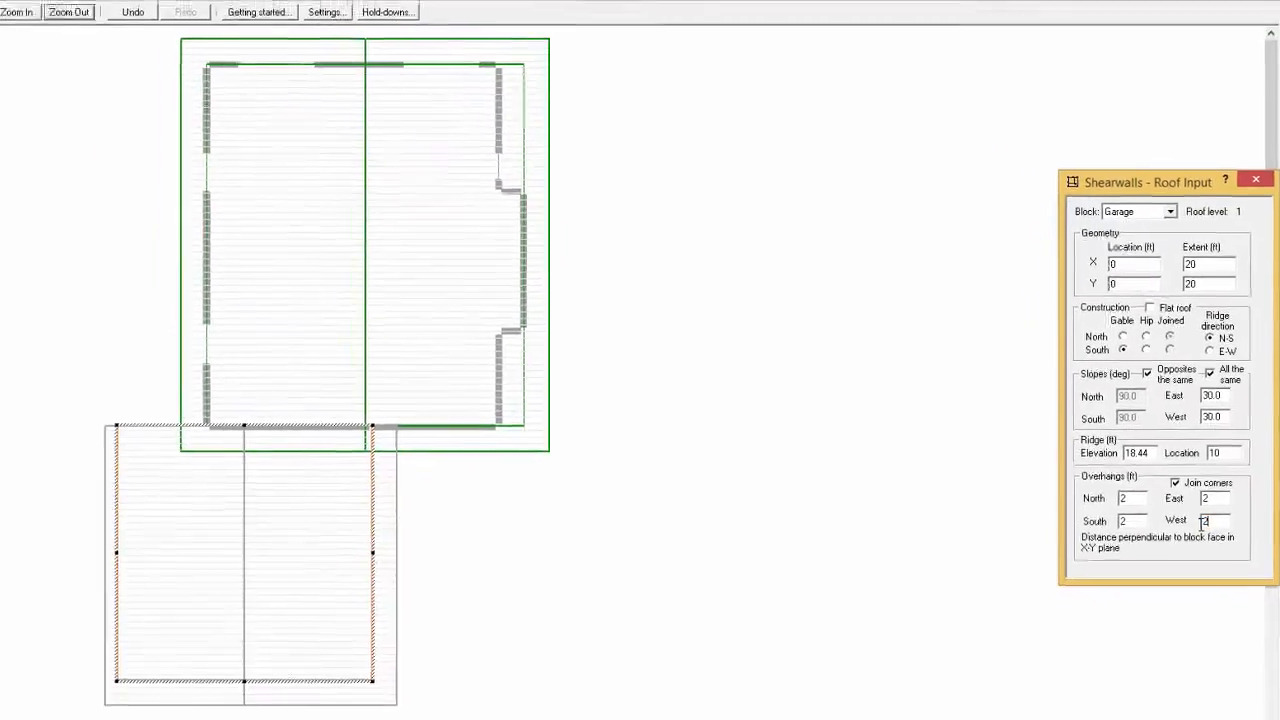
key(Tab)
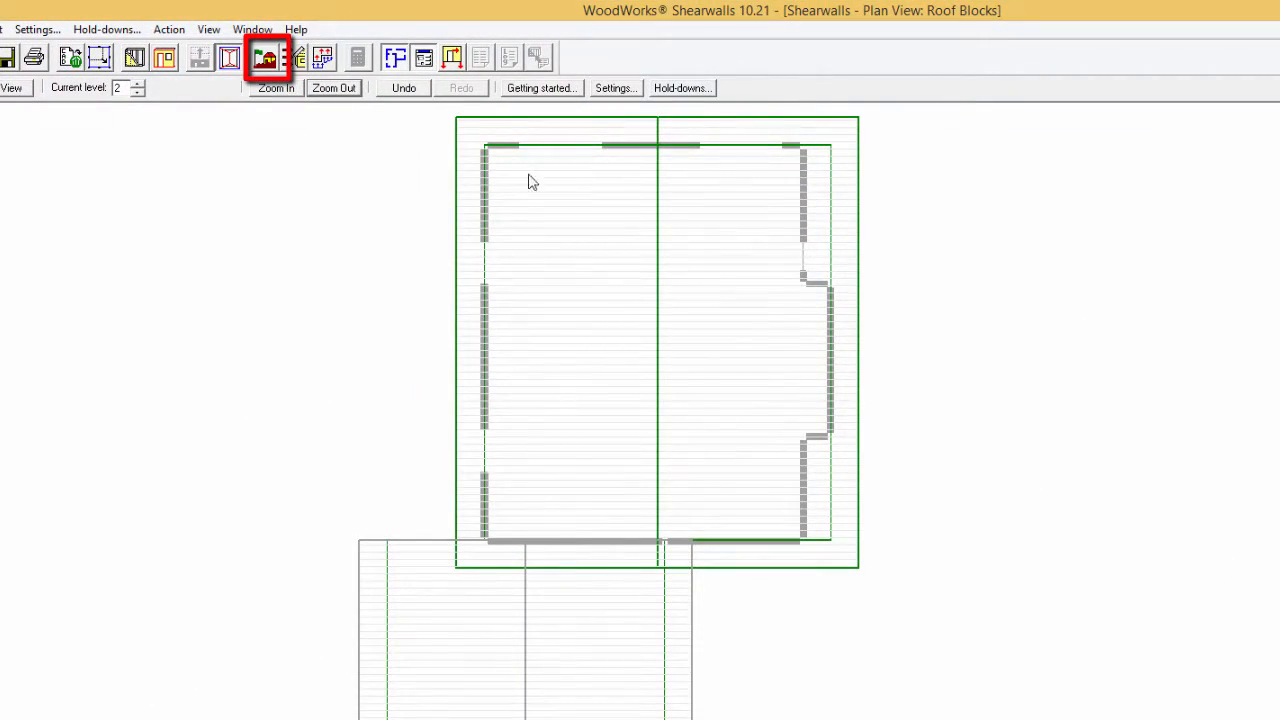
Review the load generation site information and generate the wind and seismic loads on building levels 1 to 2
click(258, 57)
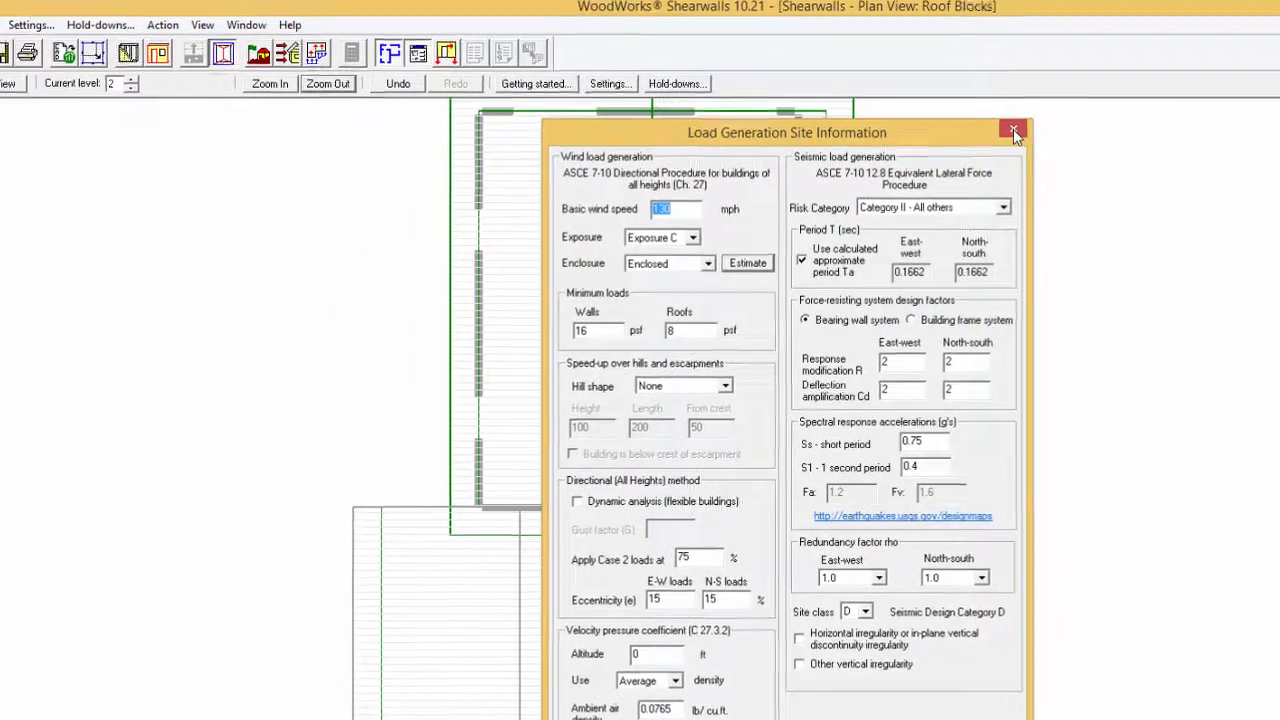
click(878, 10)
click(295, 58)
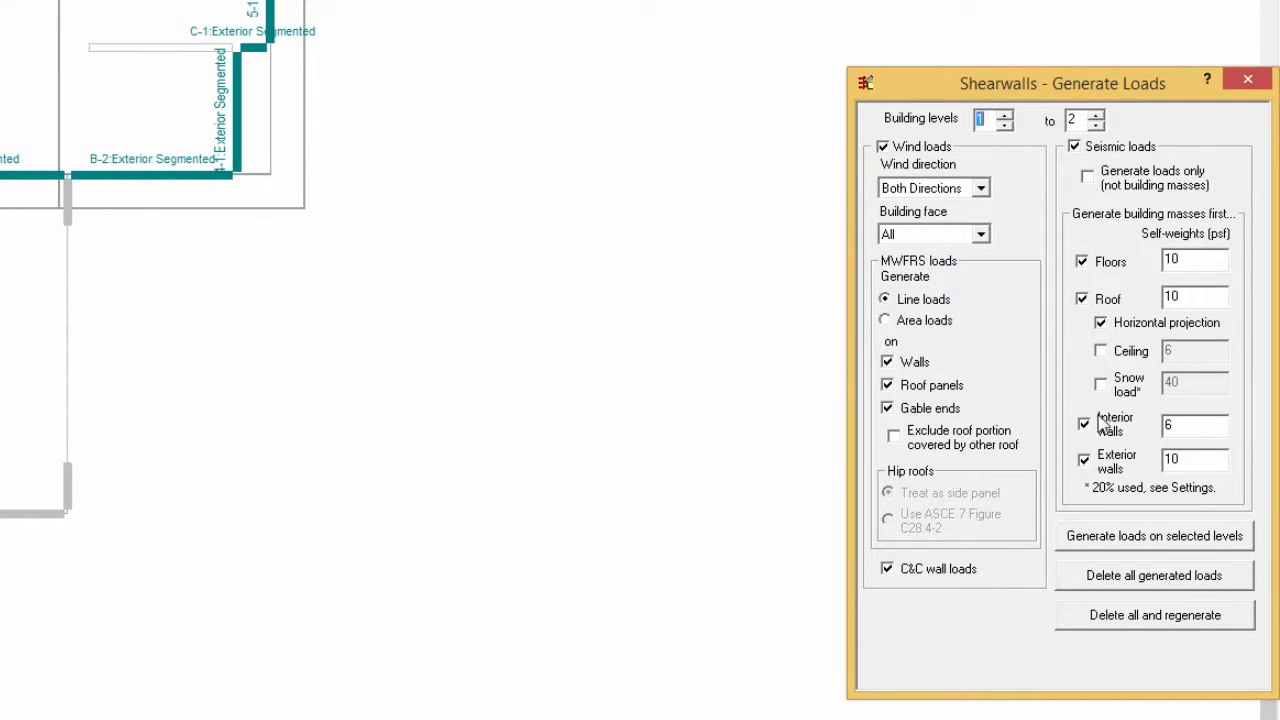
click(1200, 550)
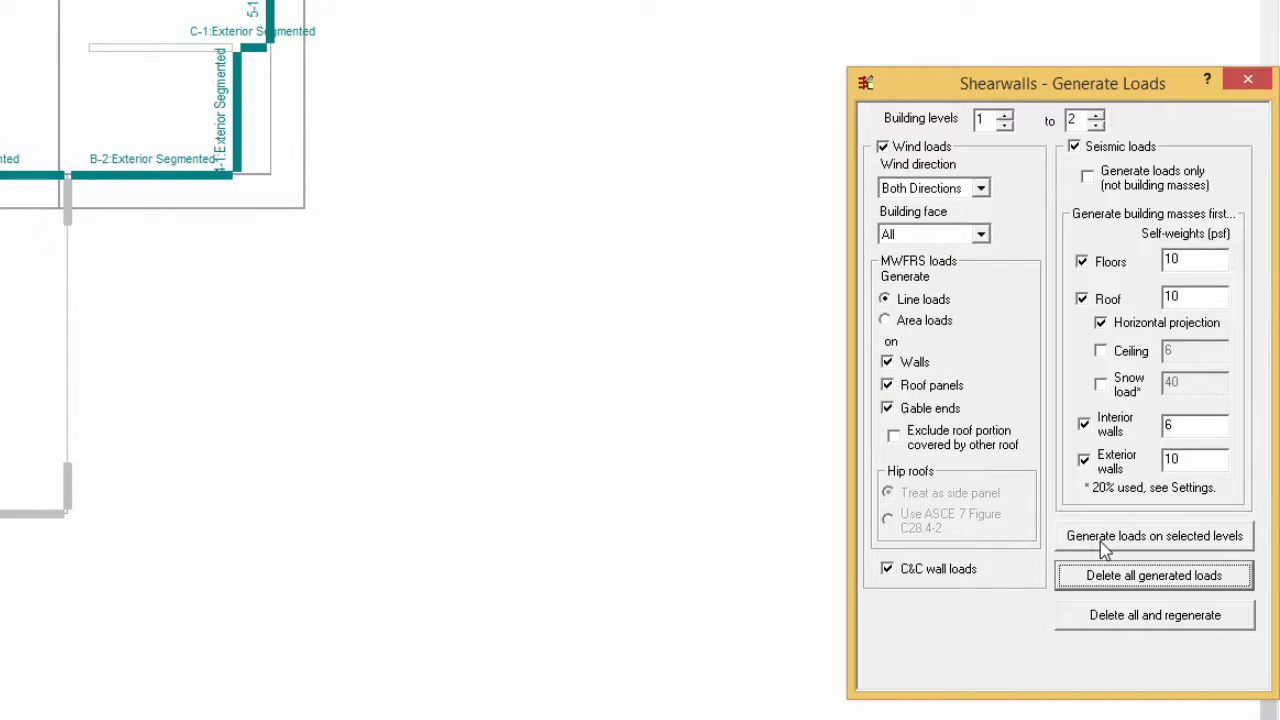
click(1100, 541)
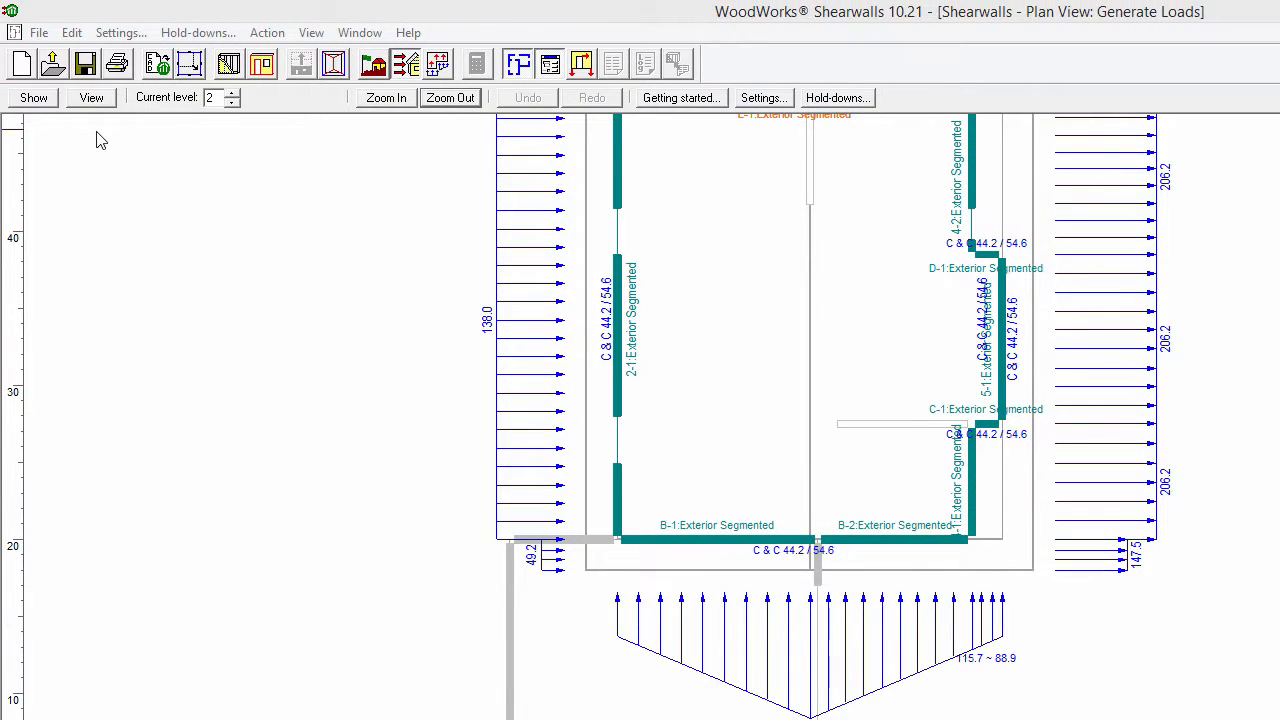
Display the seismic loads on levels 2 and 1, and return the level 1 plan to the wind loads
click(33, 97)
click(55, 122)
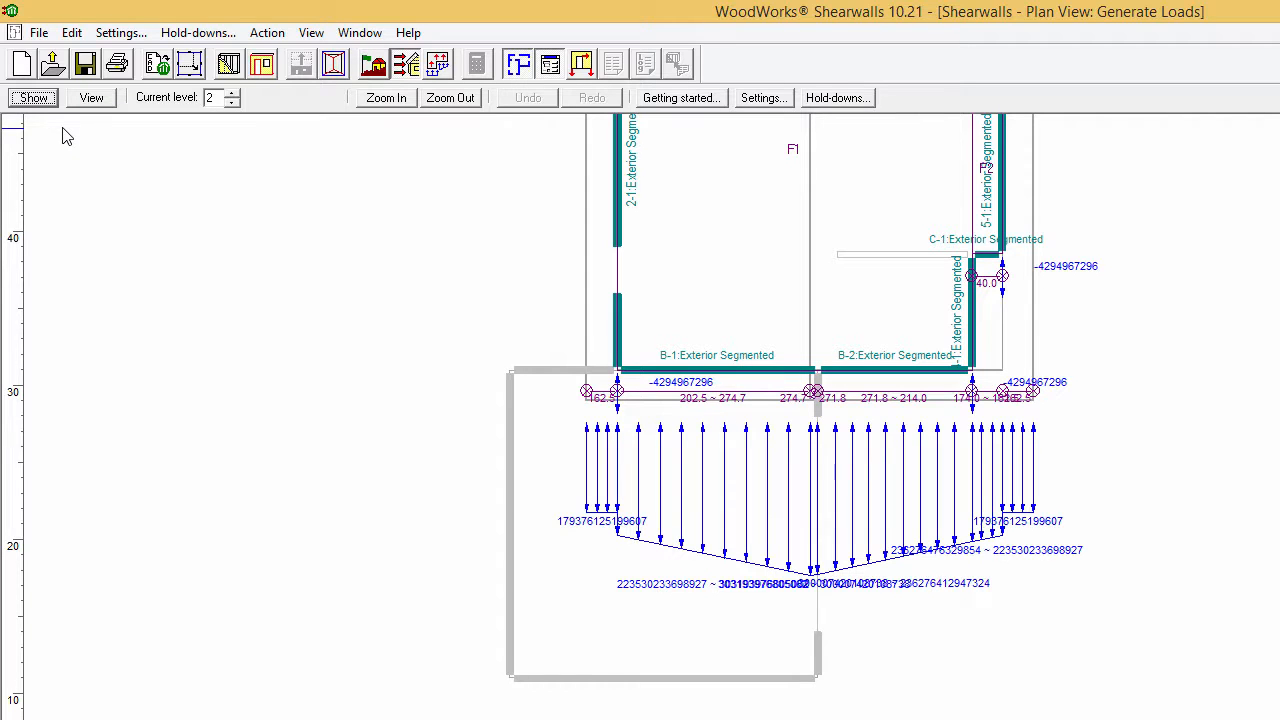
click(232, 103)
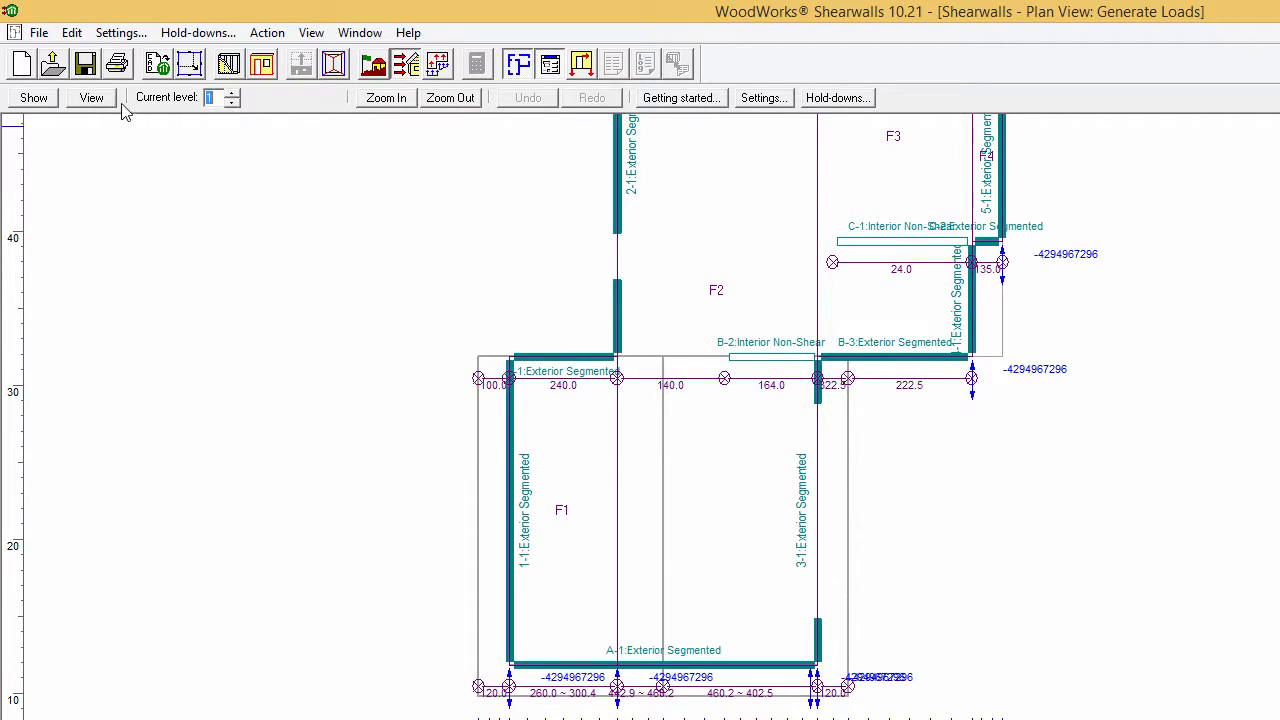
click(45, 97)
click(55, 144)
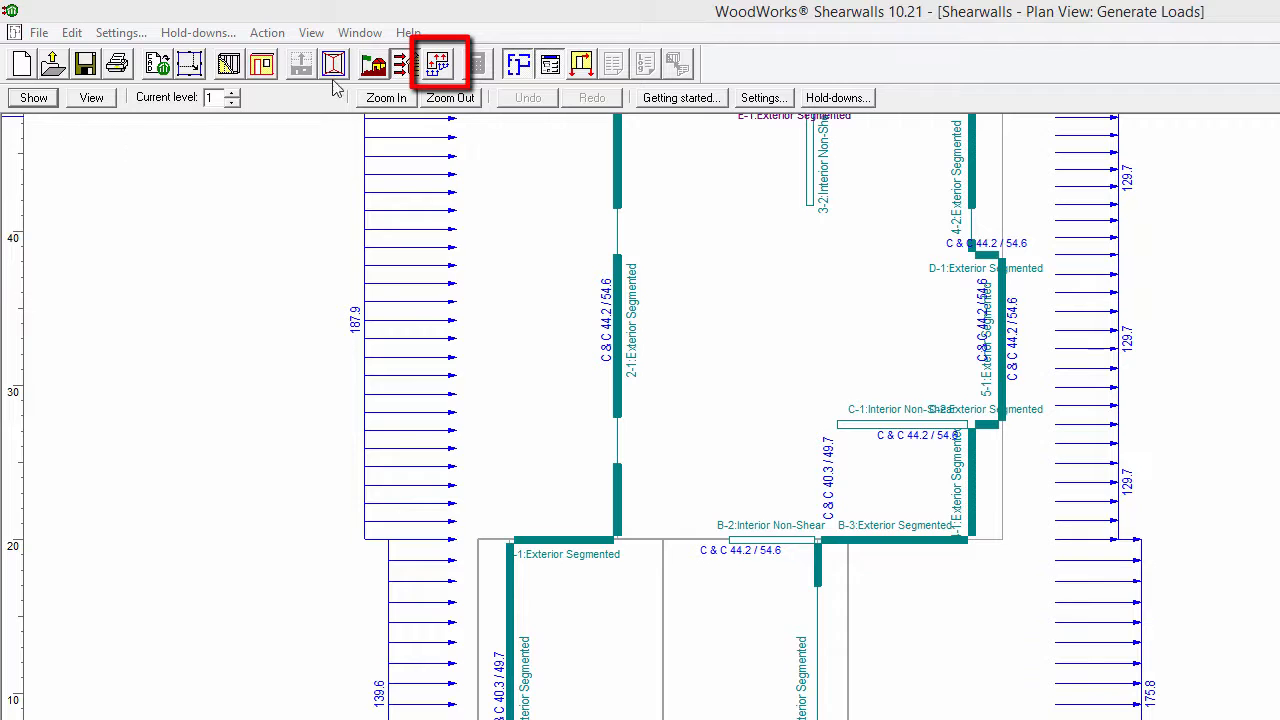
Select shearline A in the Loads and Forces plan and add a 10 plf seismic line load on the level 1 south building face from 0 to 32 ft
click(448, 72)
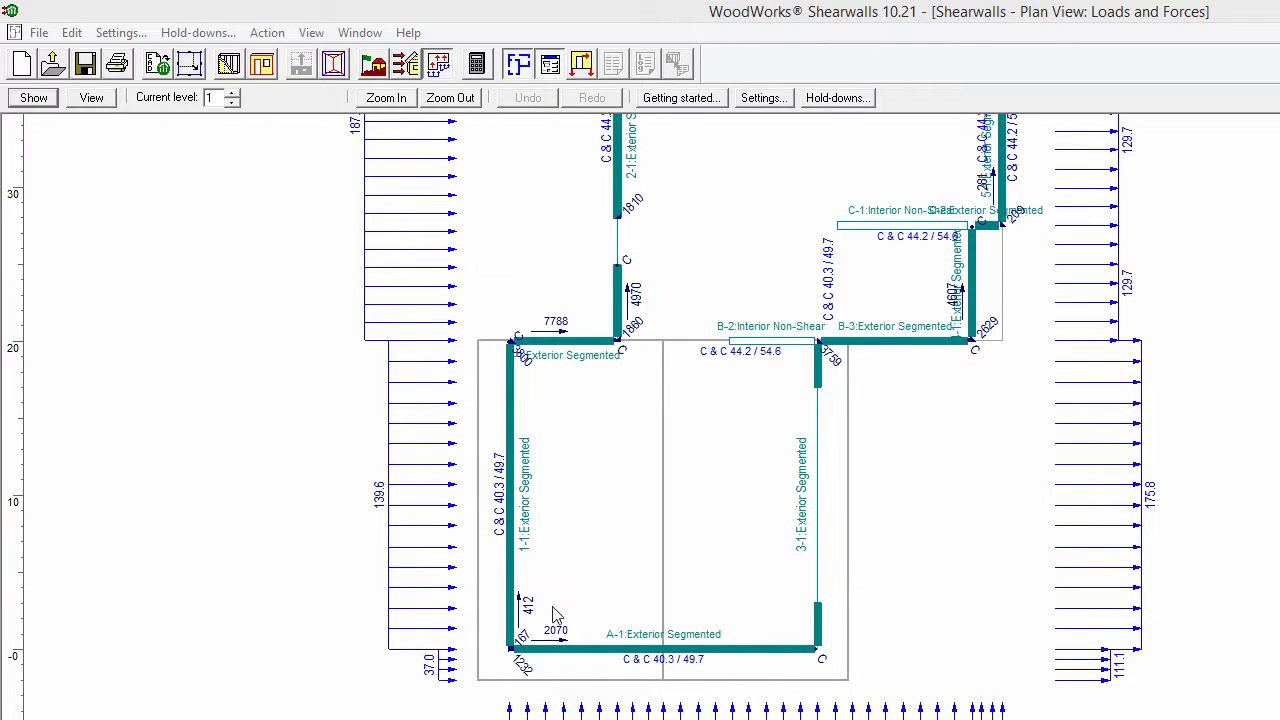
click(600, 652)
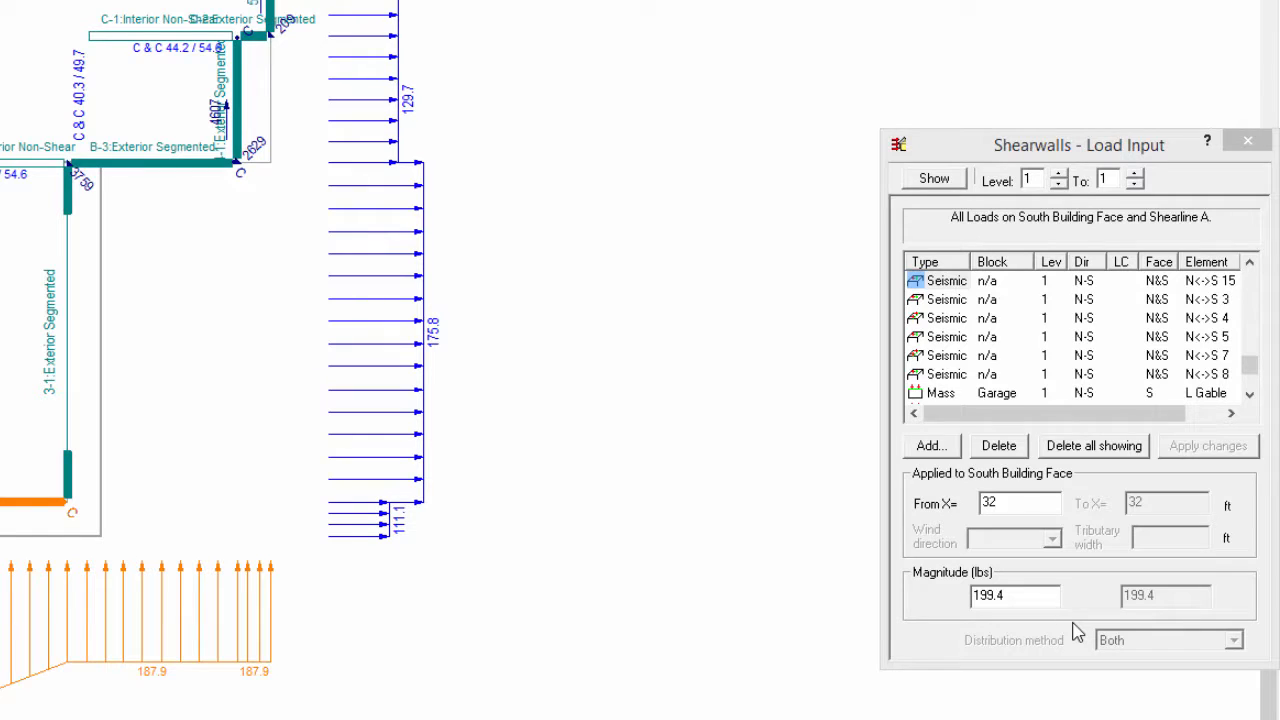
click(931, 446)
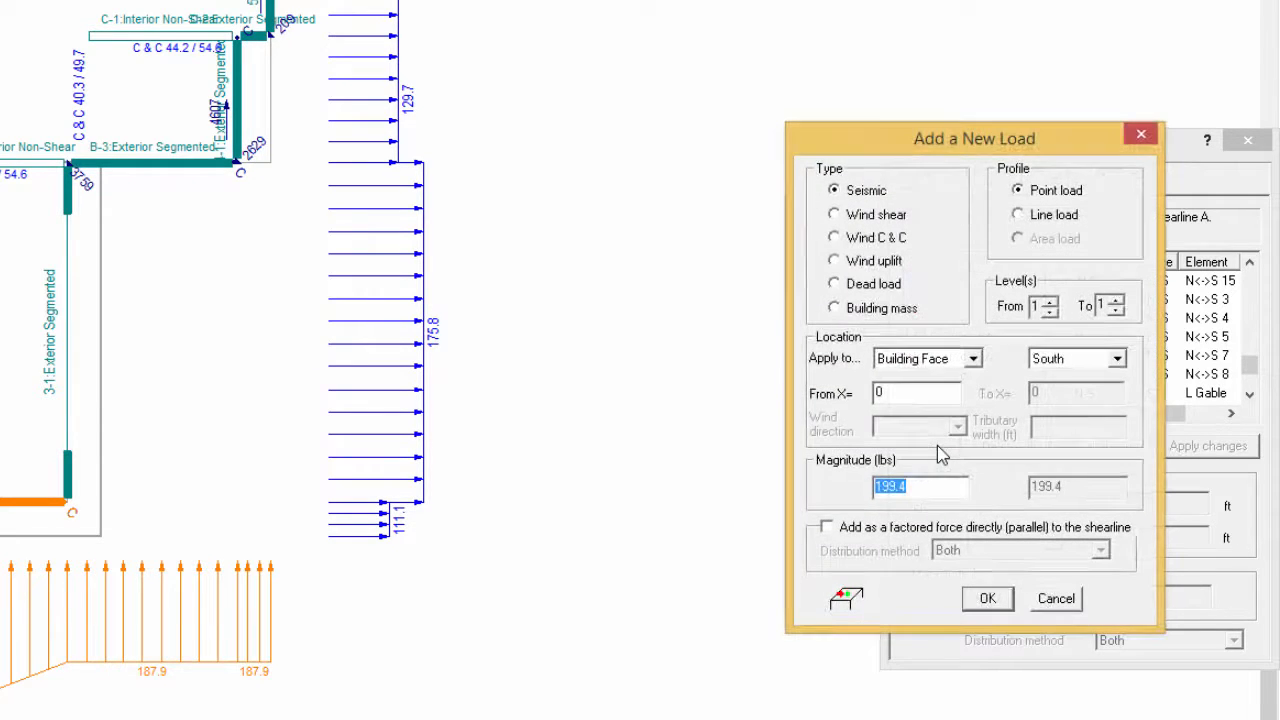
click(1019, 215)
click(973, 360)
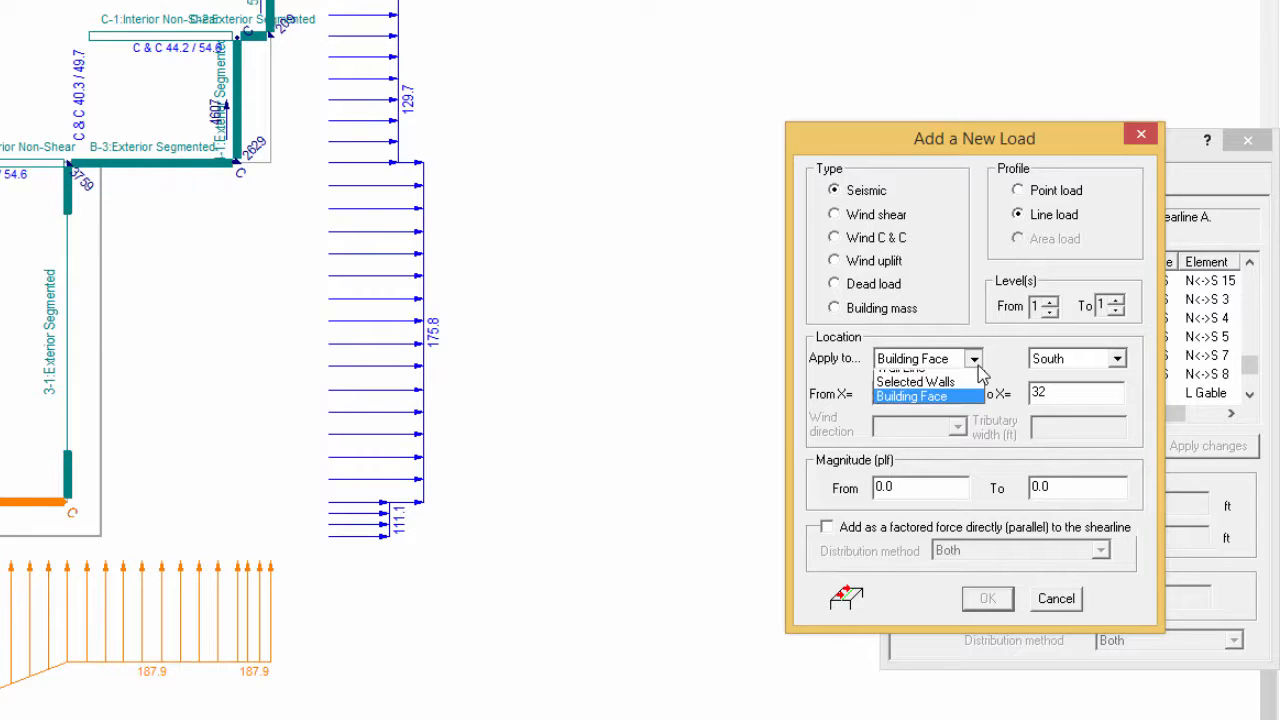
click(918, 393)
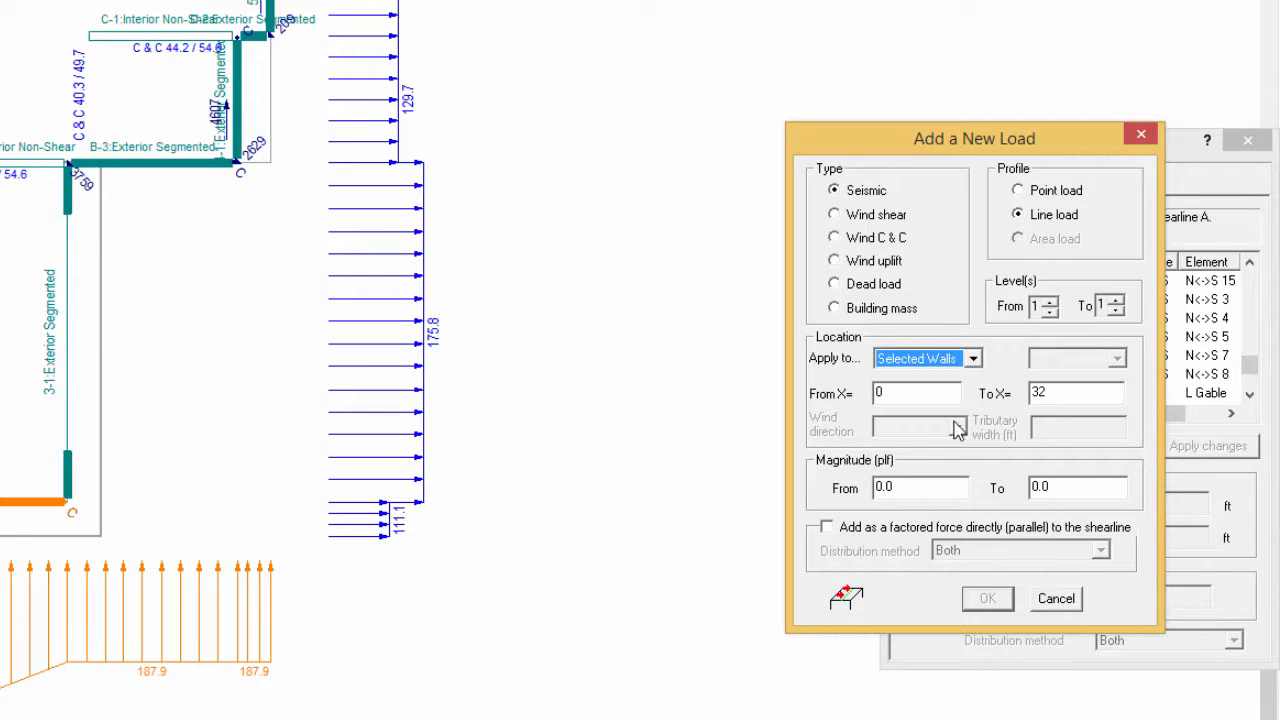
drag(957, 487, 800, 490)
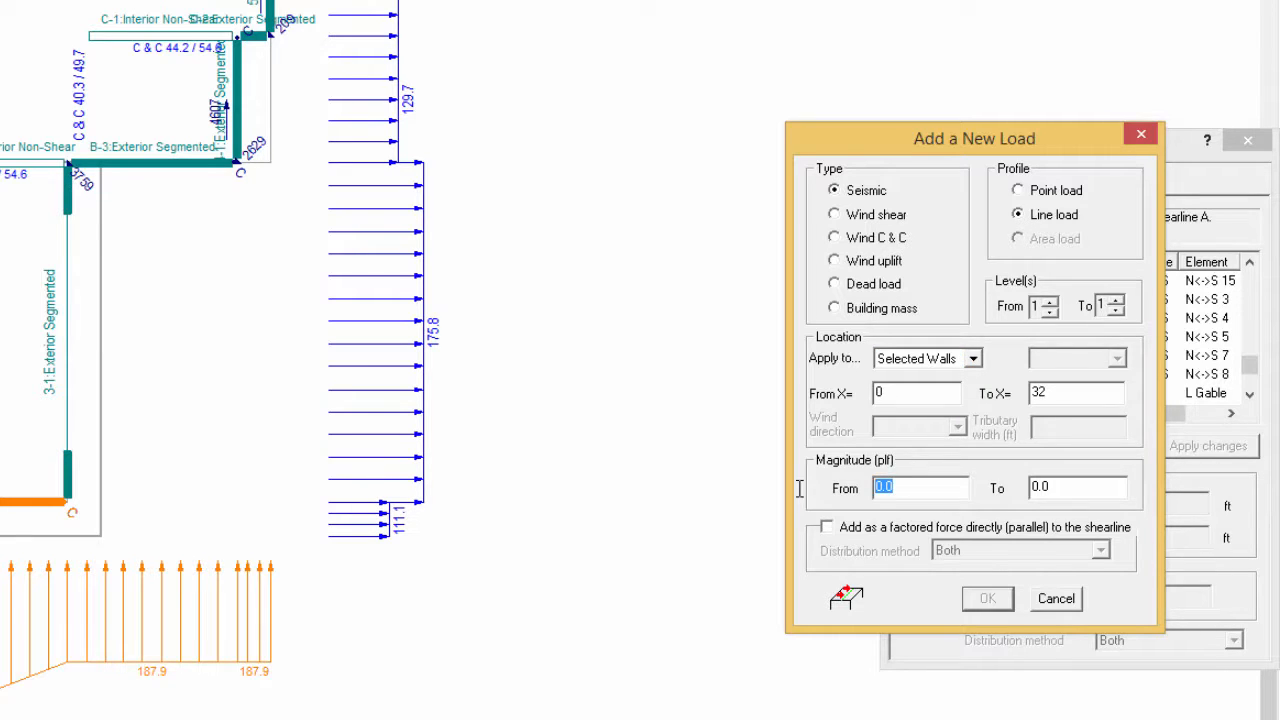
text(10)
click(987, 598)
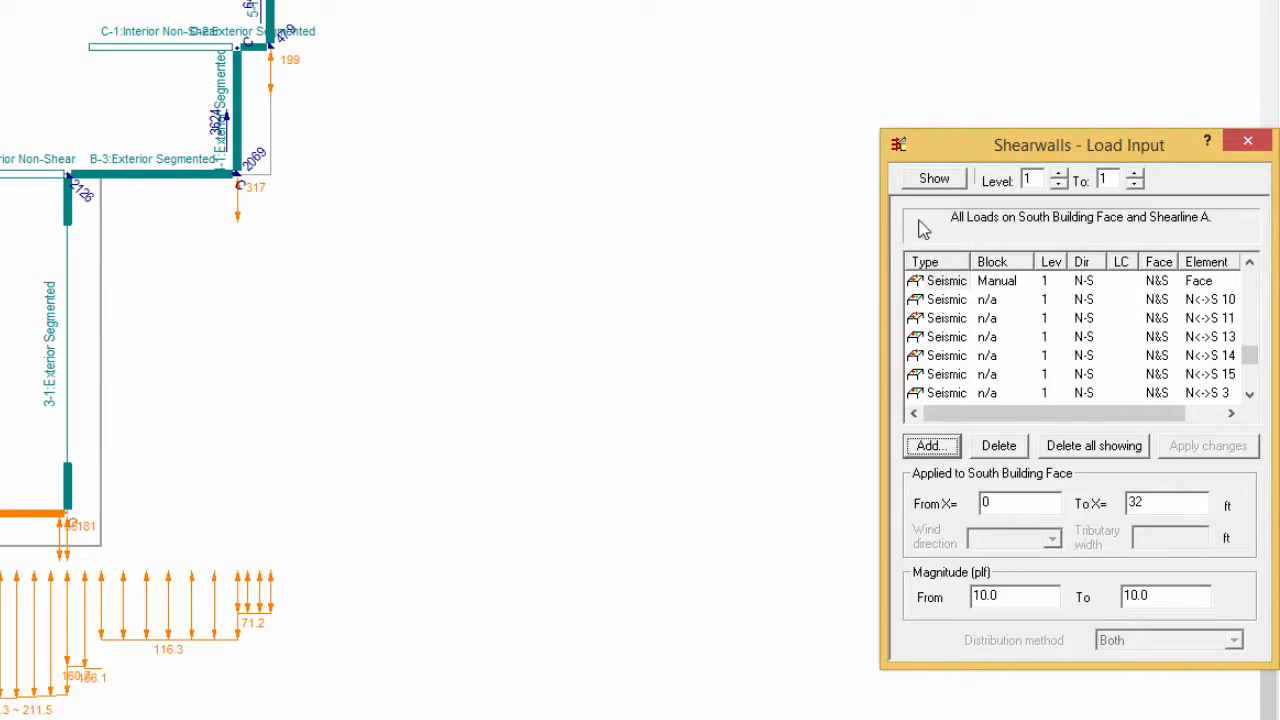
Filter the load list to show only seismic loads by hiding wind shear, wind uplift, dead, C&C and mass loads, and review the list
click(934, 179)
click(945, 259)
click(934, 179)
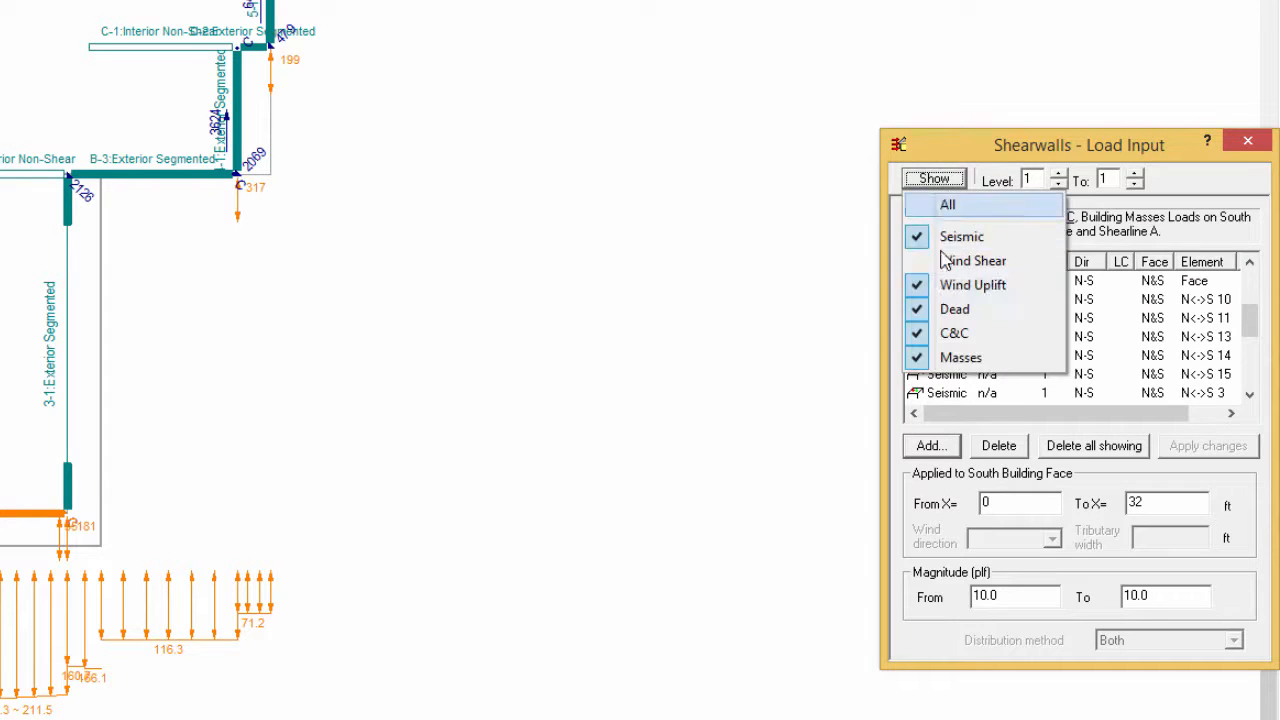
click(965, 285)
click(934, 179)
click(955, 309)
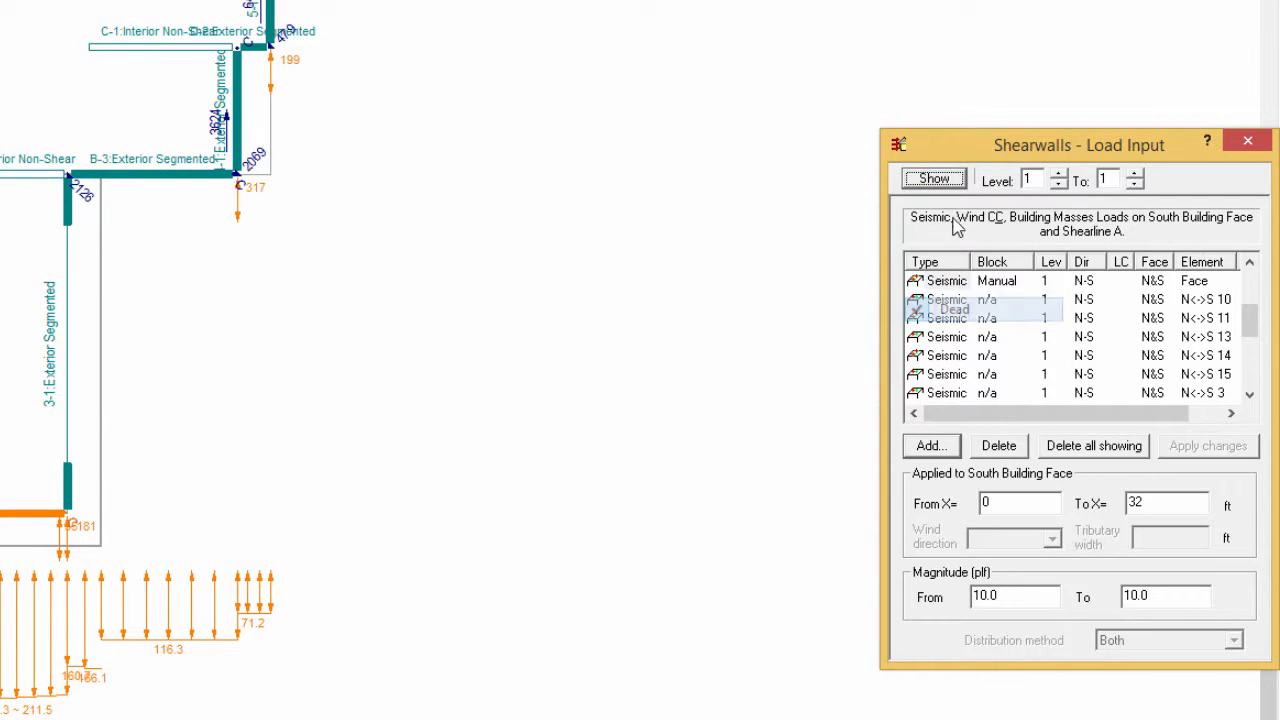
click(934, 179)
click(954, 333)
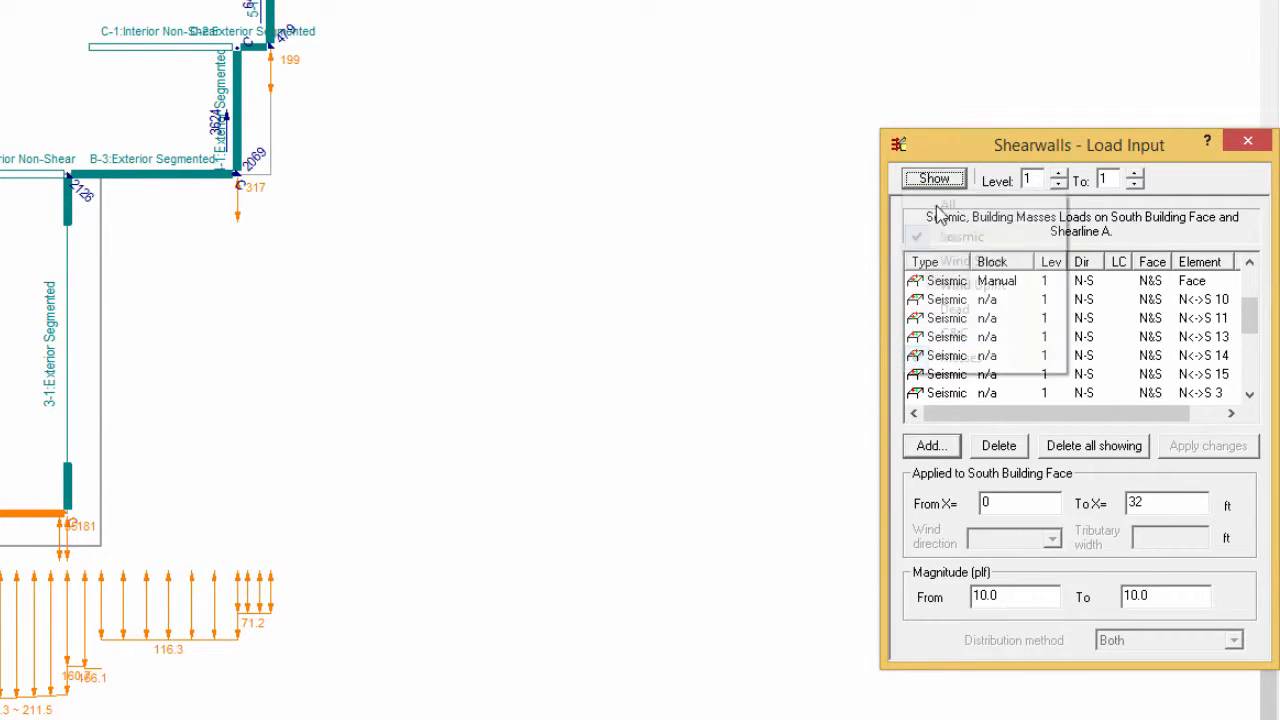
click(934, 179)
click(958, 357)
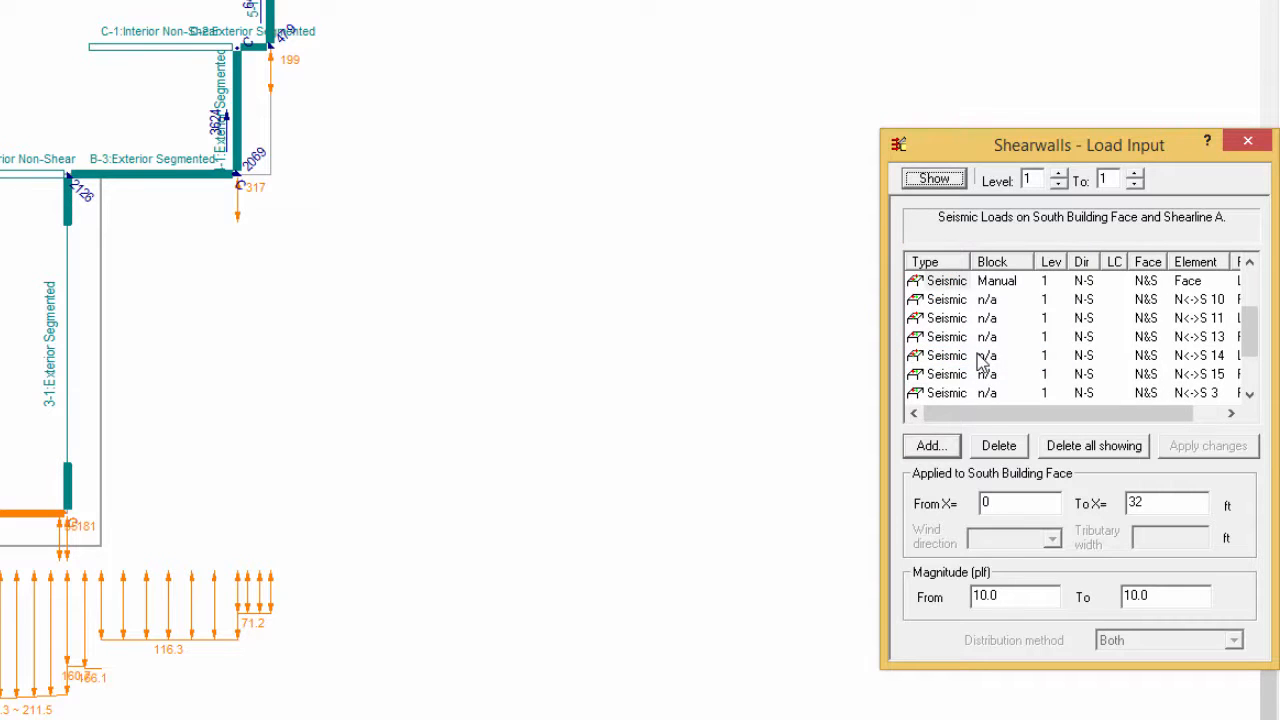
click(1250, 295)
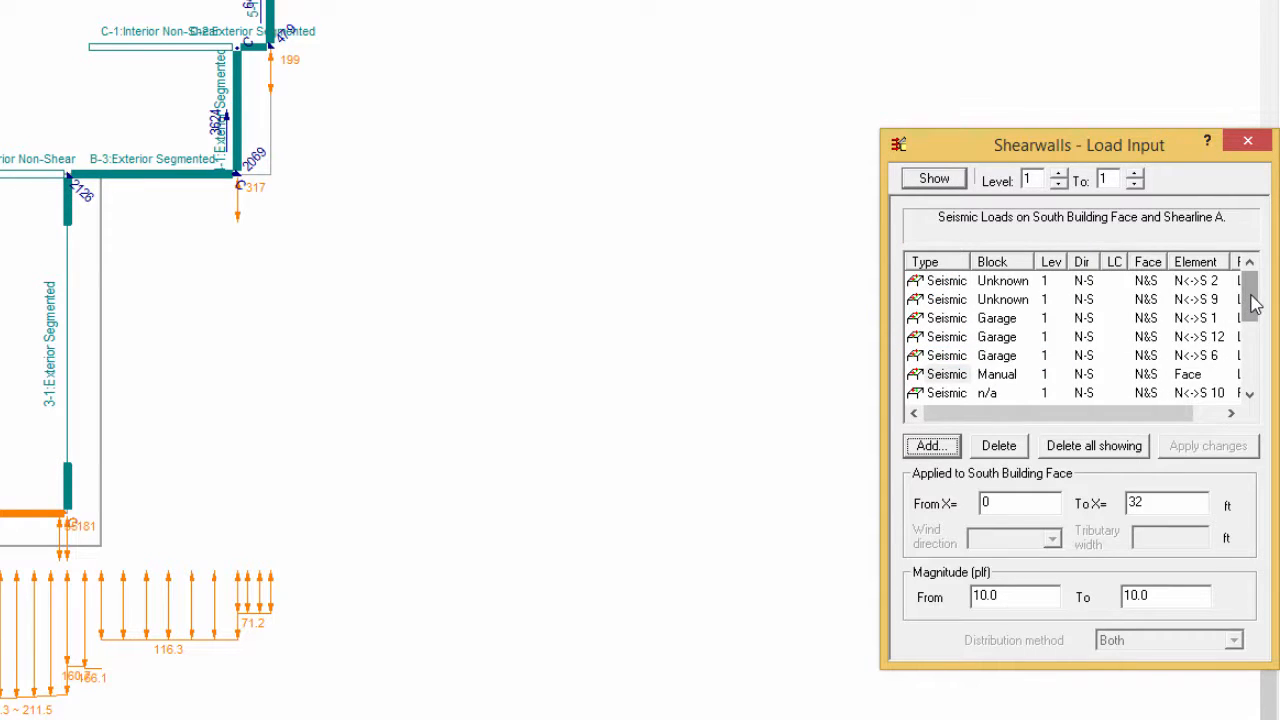
drag(1255, 303, 1255, 362)
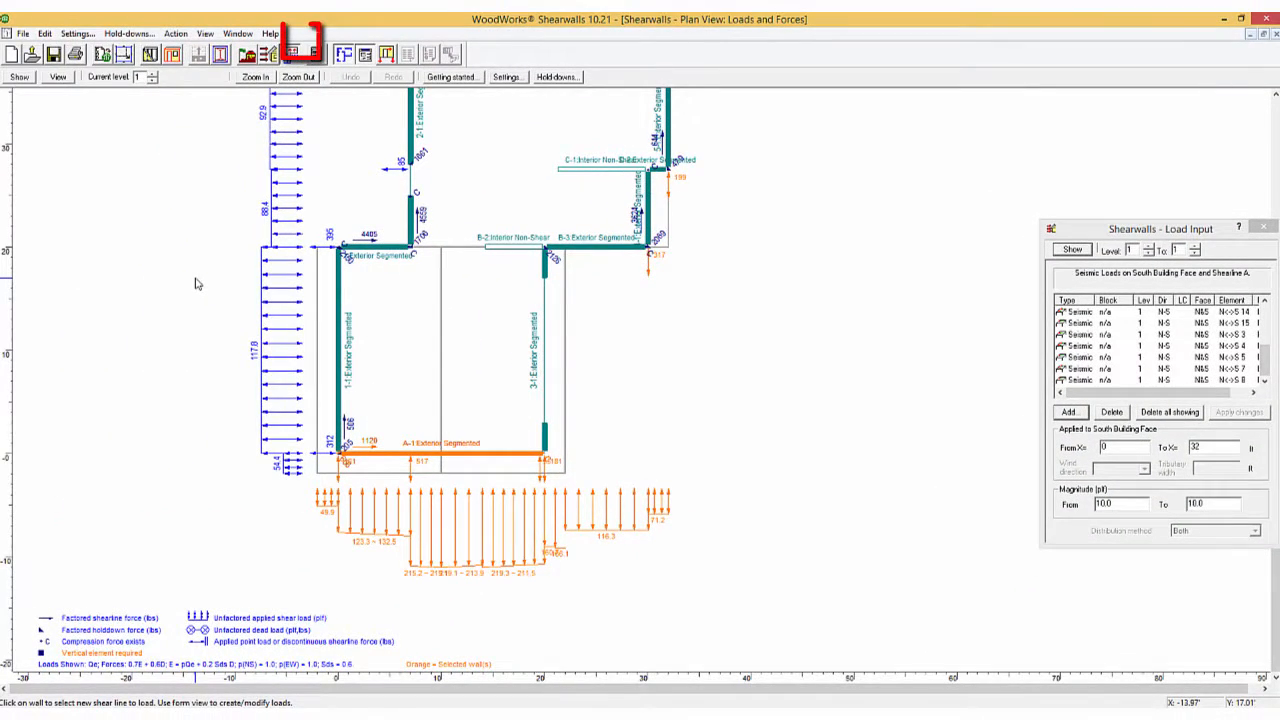
Run the shearwall design and display the rigid diaphragm seismic forces on the level 1 plan
click(316, 58)
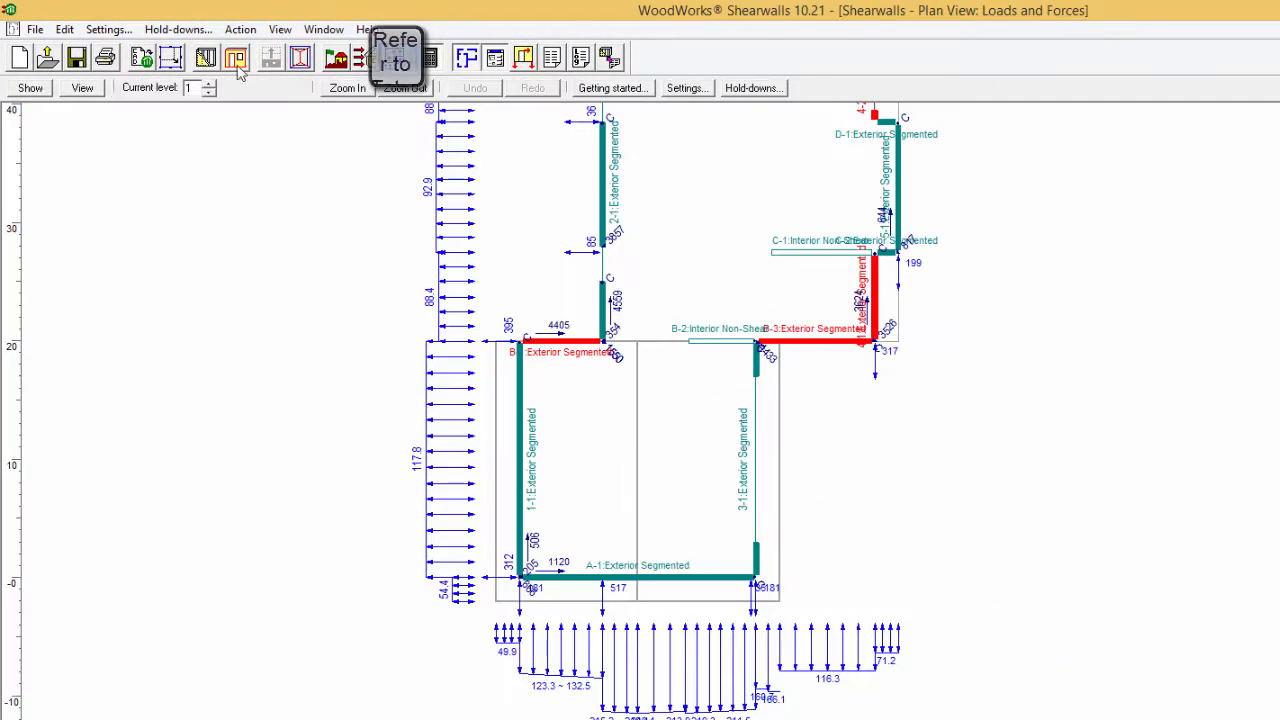
click(33, 88)
mouse_move(55, 177)
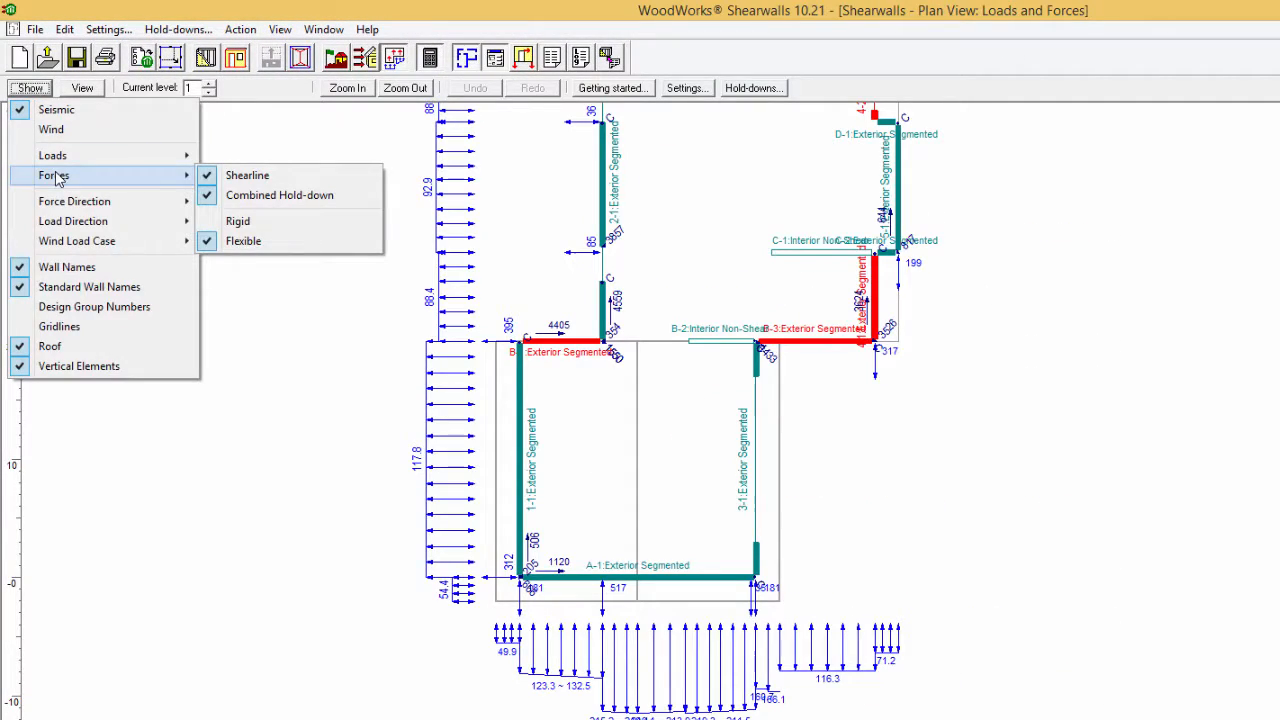
click(222, 222)
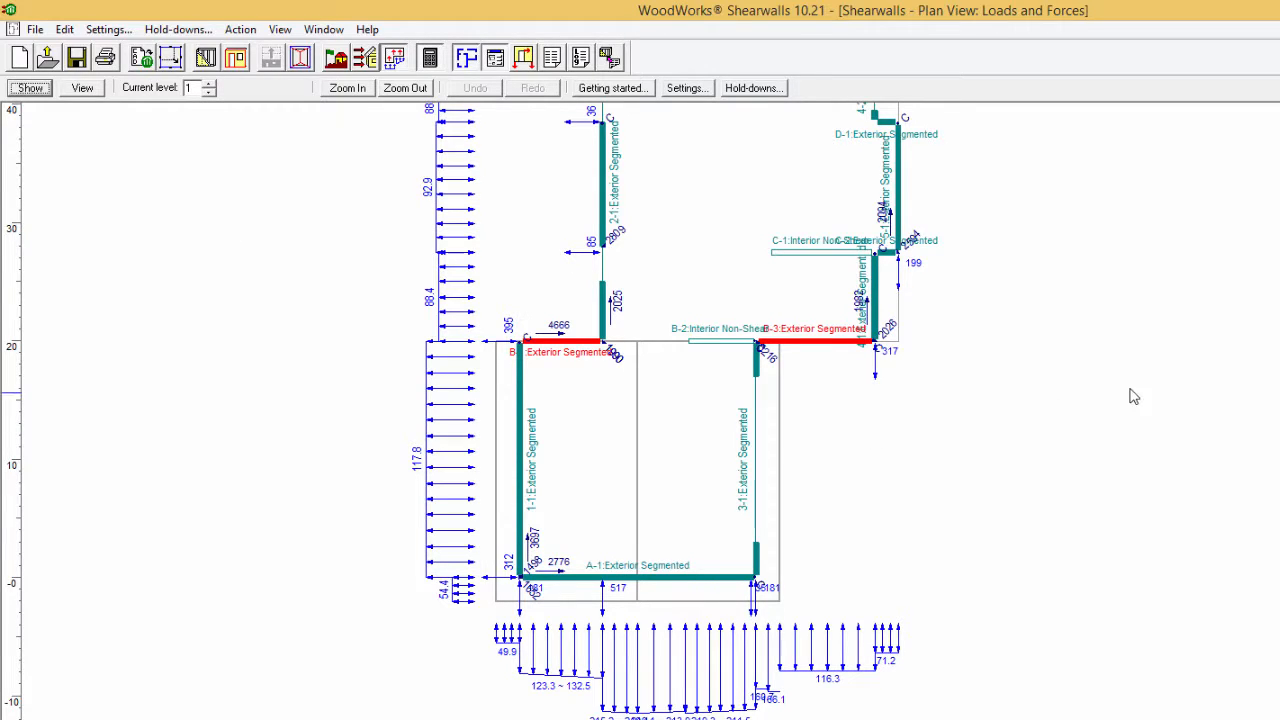
click(1086, 410)
scroll(1065, 437, up, 1)
scroll(1065, 437, up, 5)
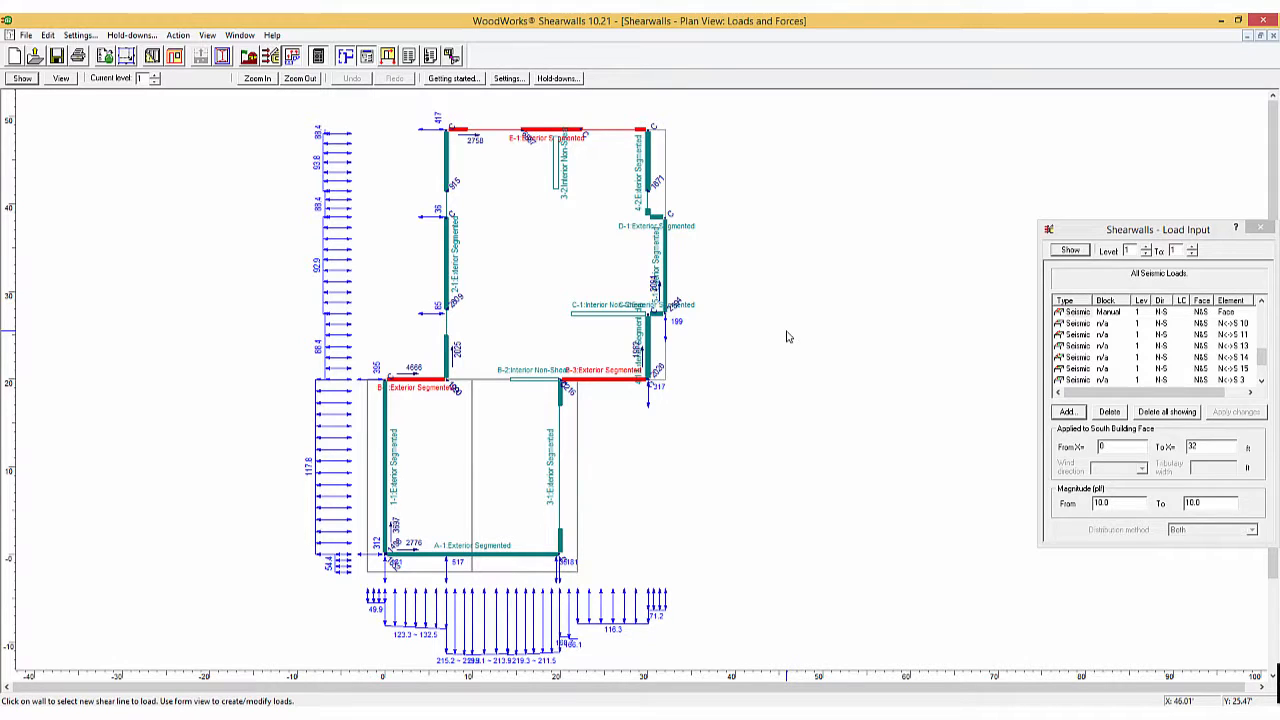
Switch the forces shown on the level 1 plan to the flexible diaphragm distribution
click(22, 79)
mouse_move(55, 146)
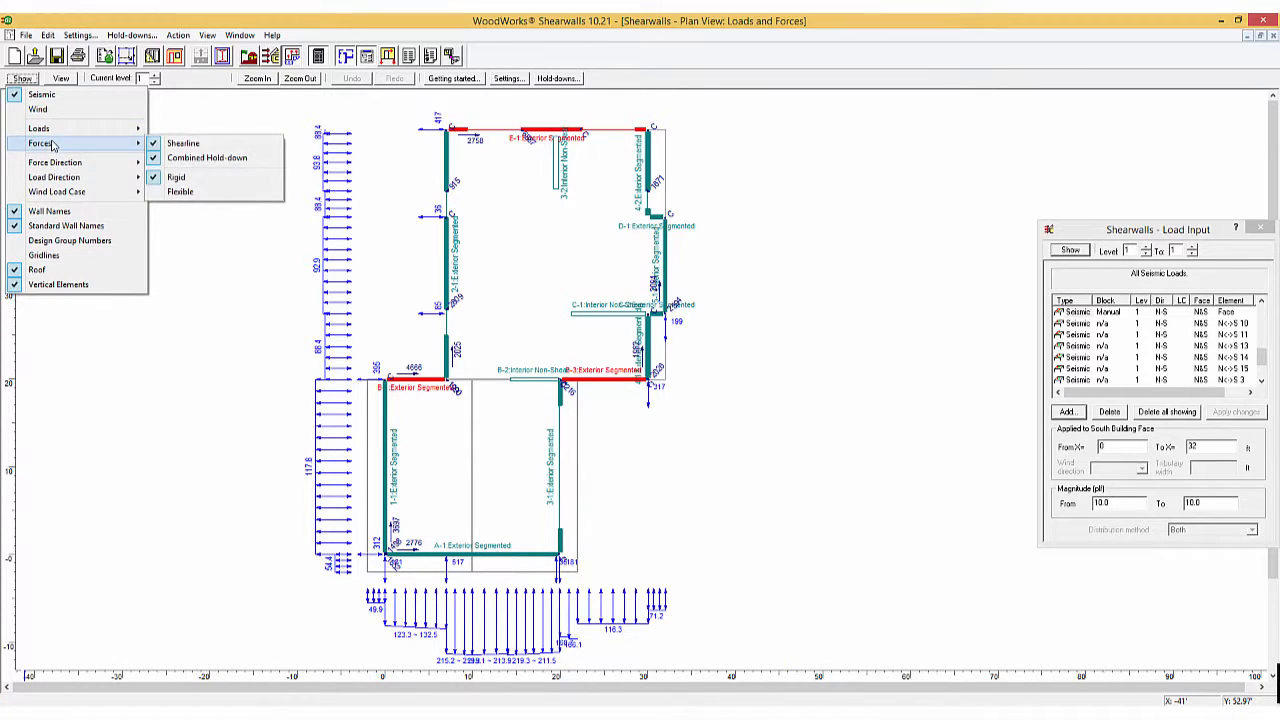
click(182, 197)
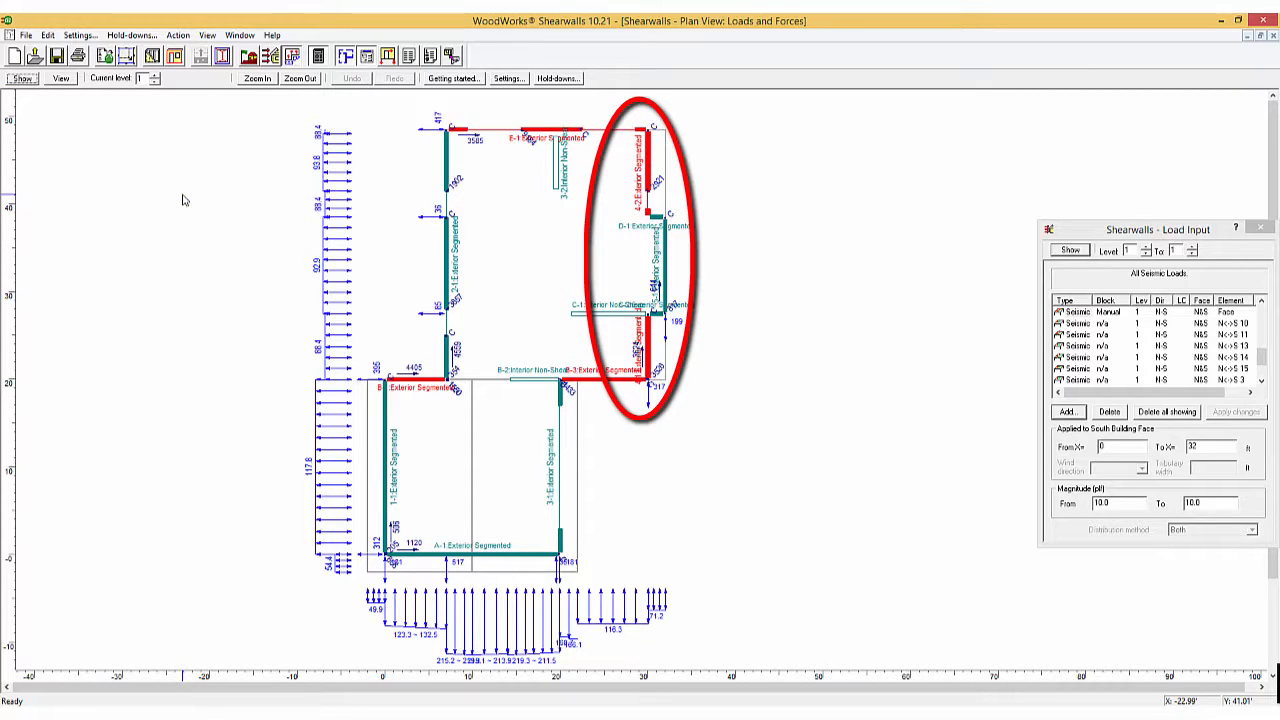
View shearline E in elevation, check its hold-down force display options, and extend the view to levels 1 to 2
click(533, 131)
click(388, 56)
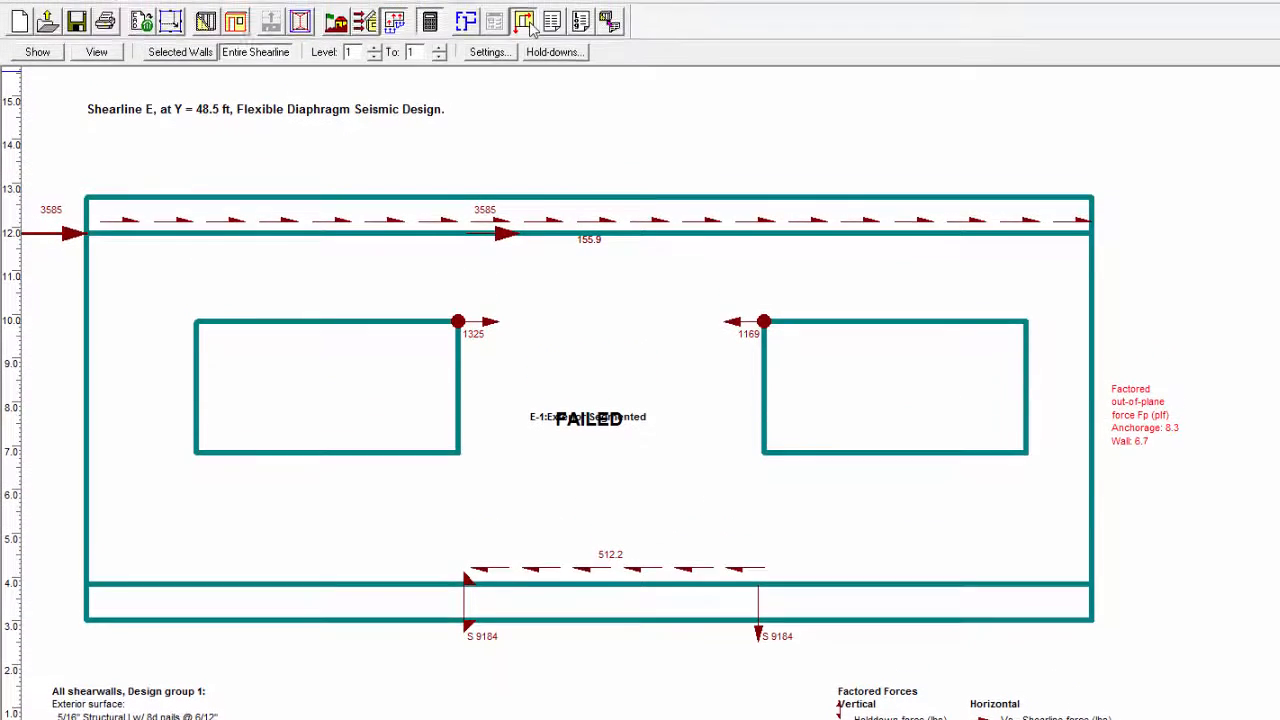
click(55, 92)
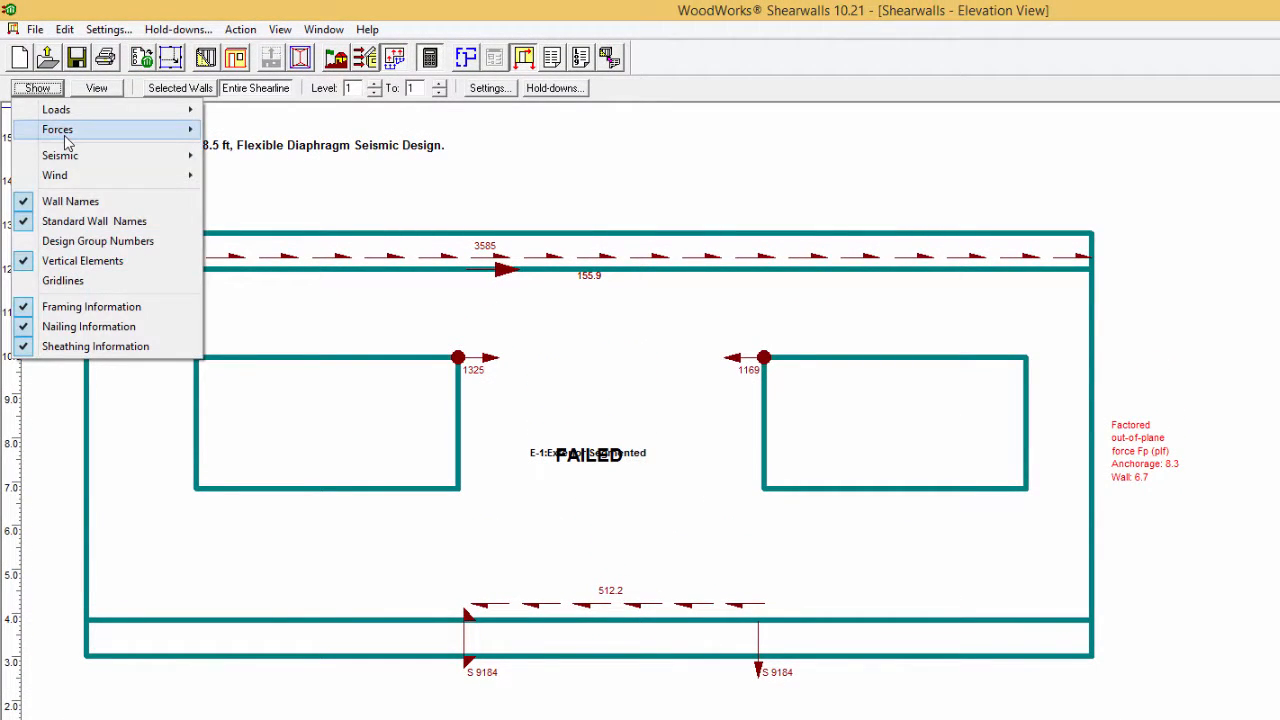
mouse_move(68, 132)
mouse_move(264, 152)
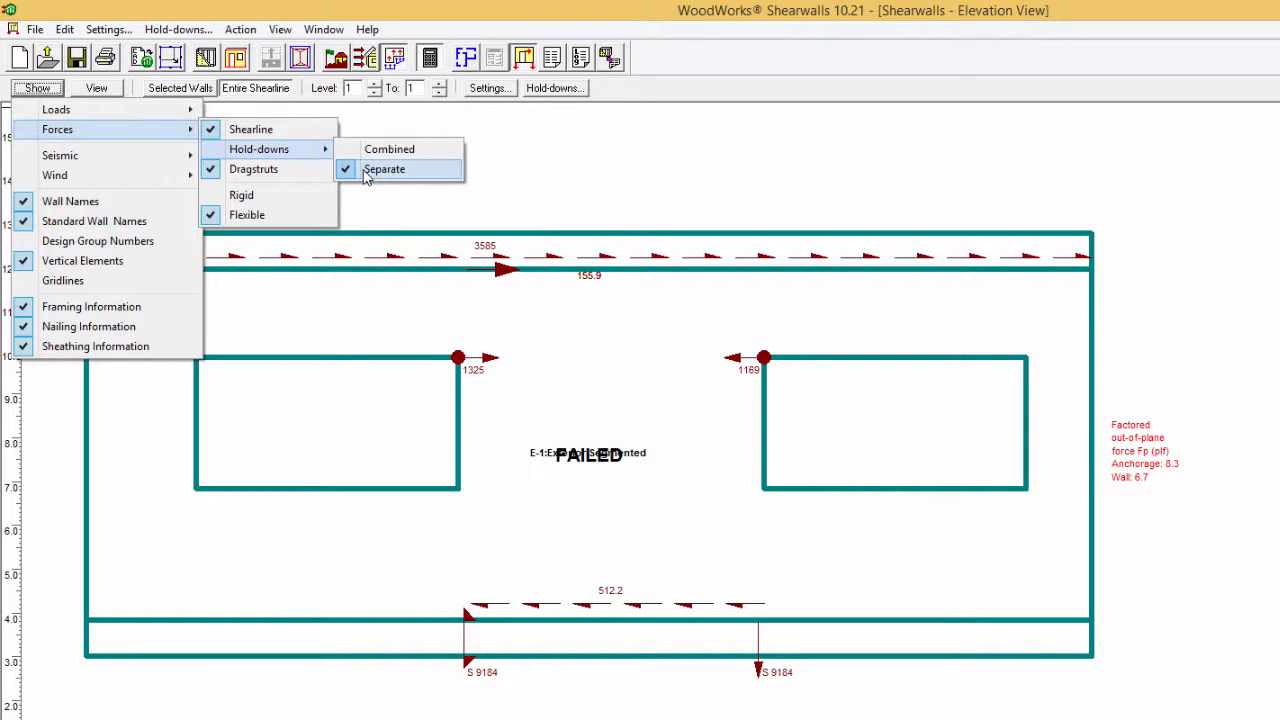
click(676, 350)
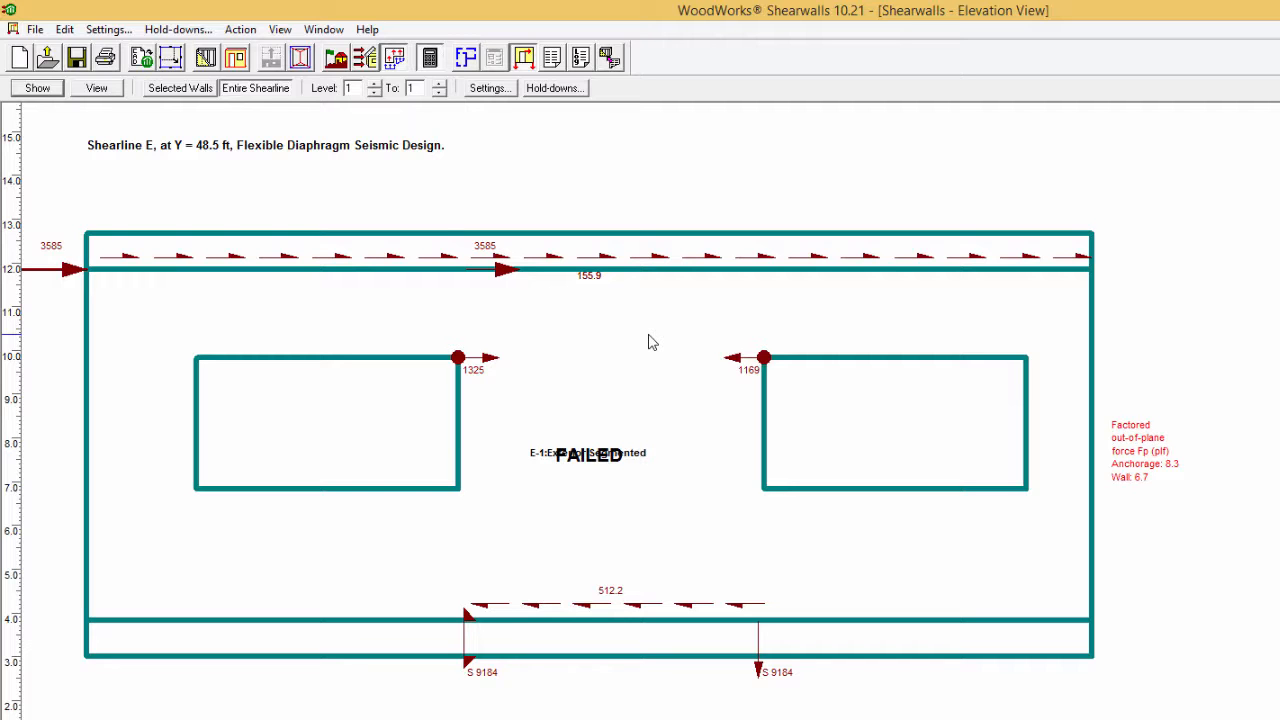
click(438, 84)
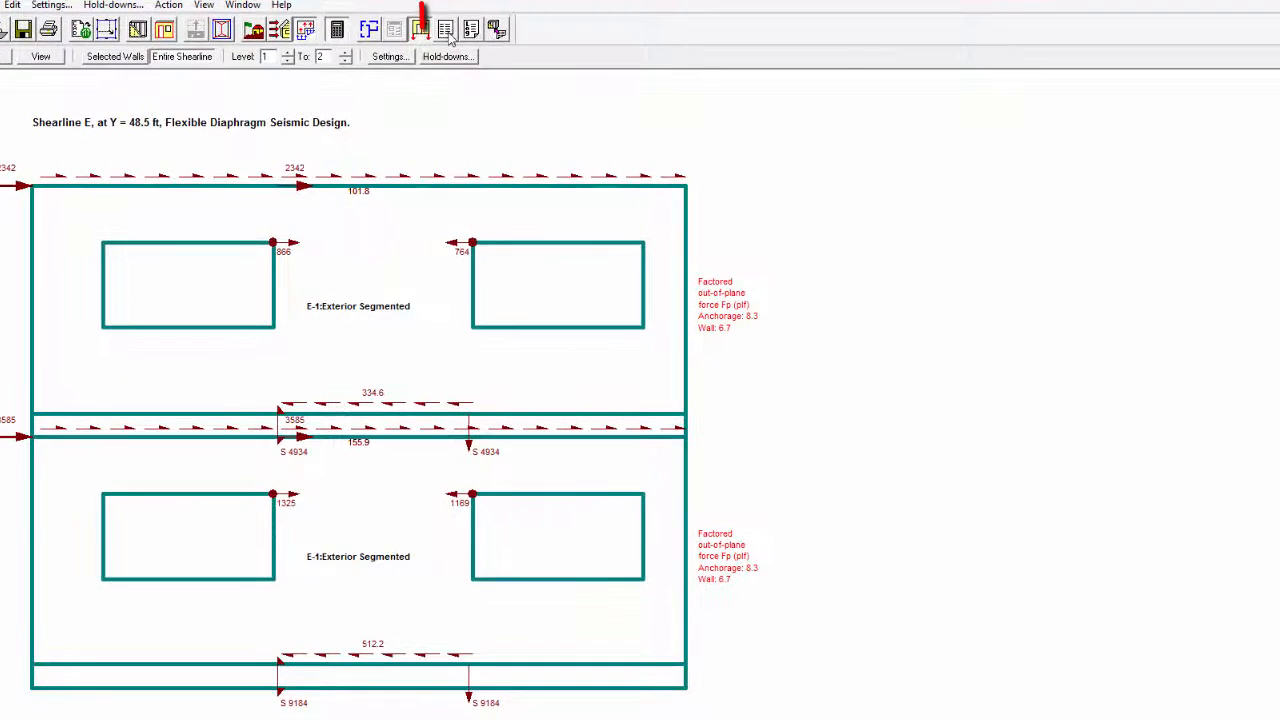
Open the design results report and go to the flexible diaphragm wind design shear results
click(447, 30)
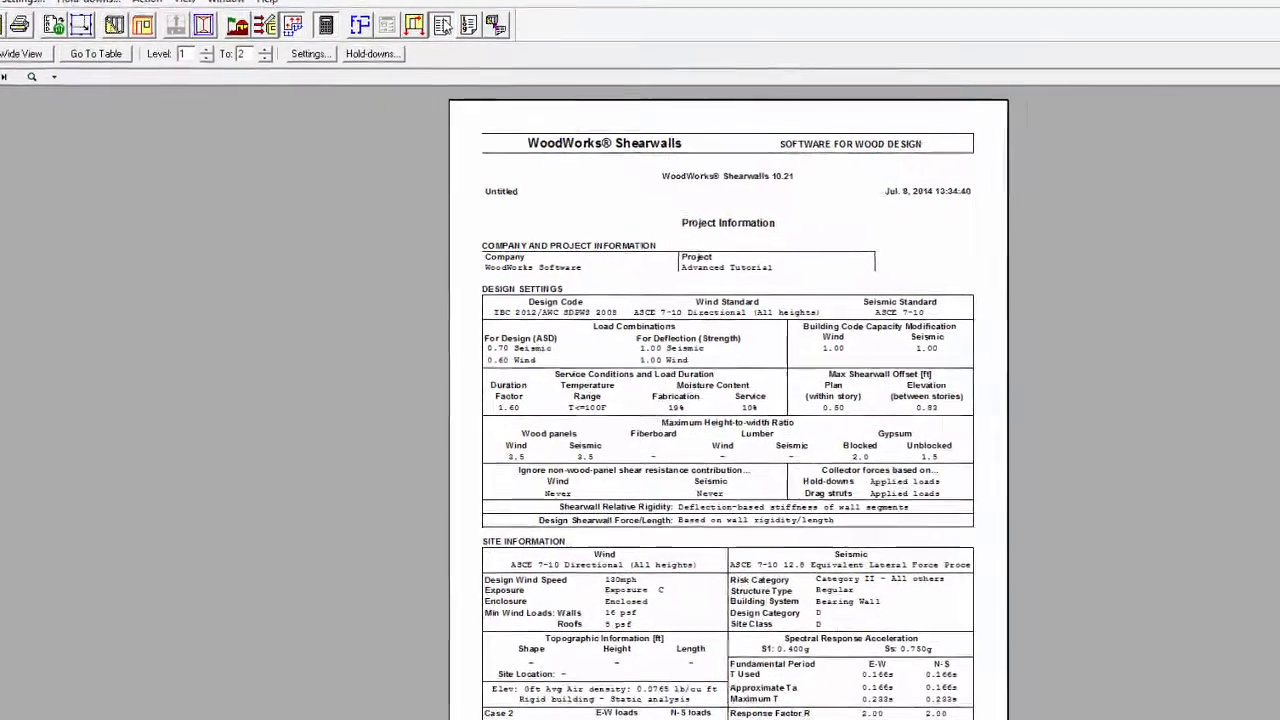
click(60, 49)
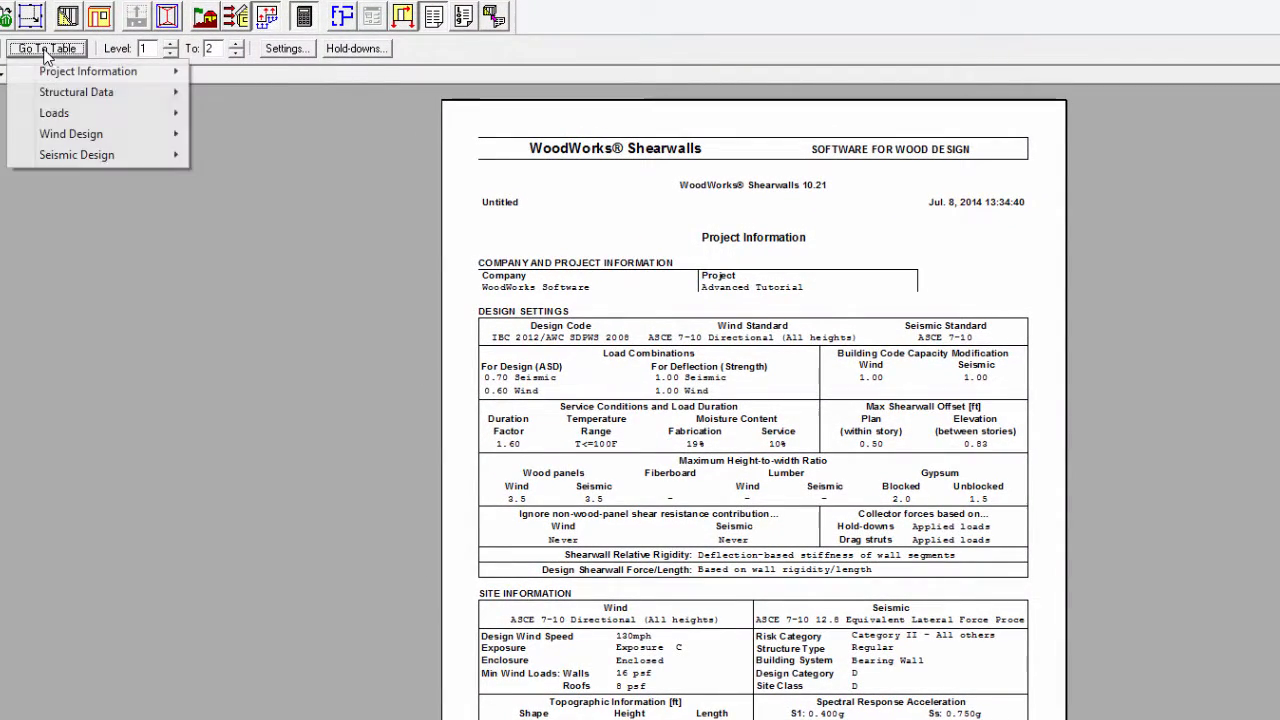
mouse_move(68, 135)
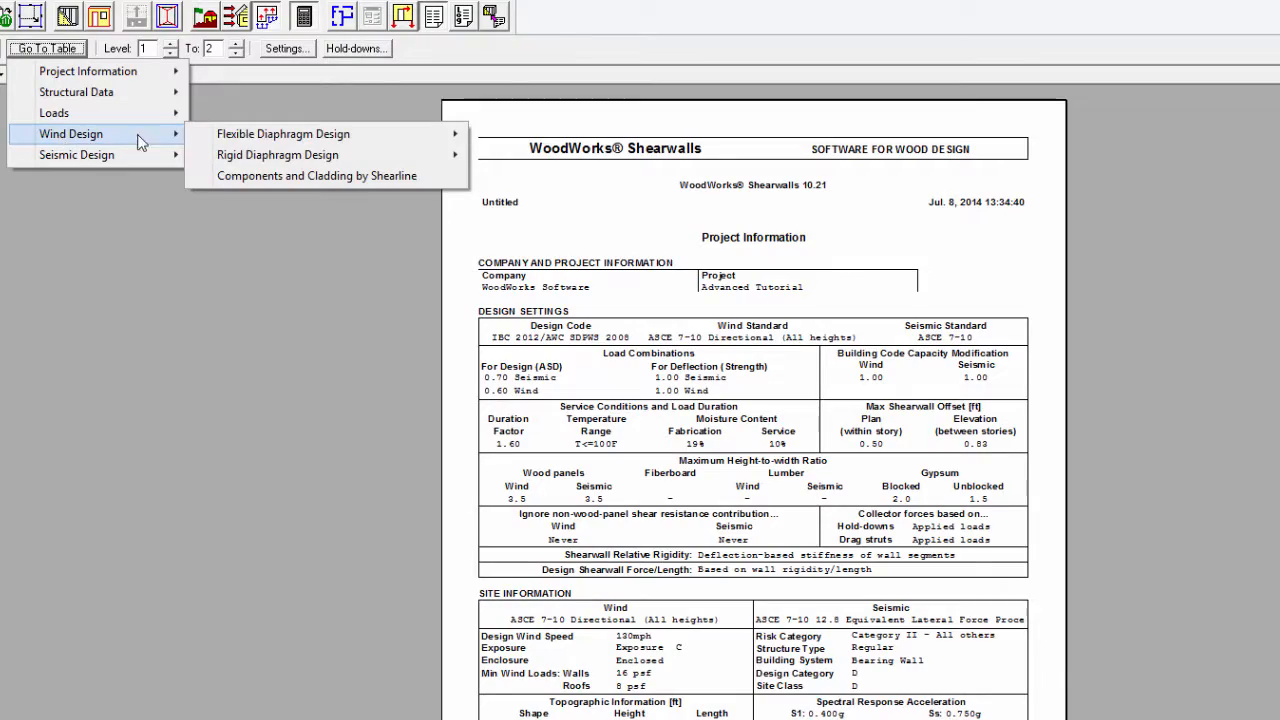
mouse_move(298, 142)
click(476, 134)
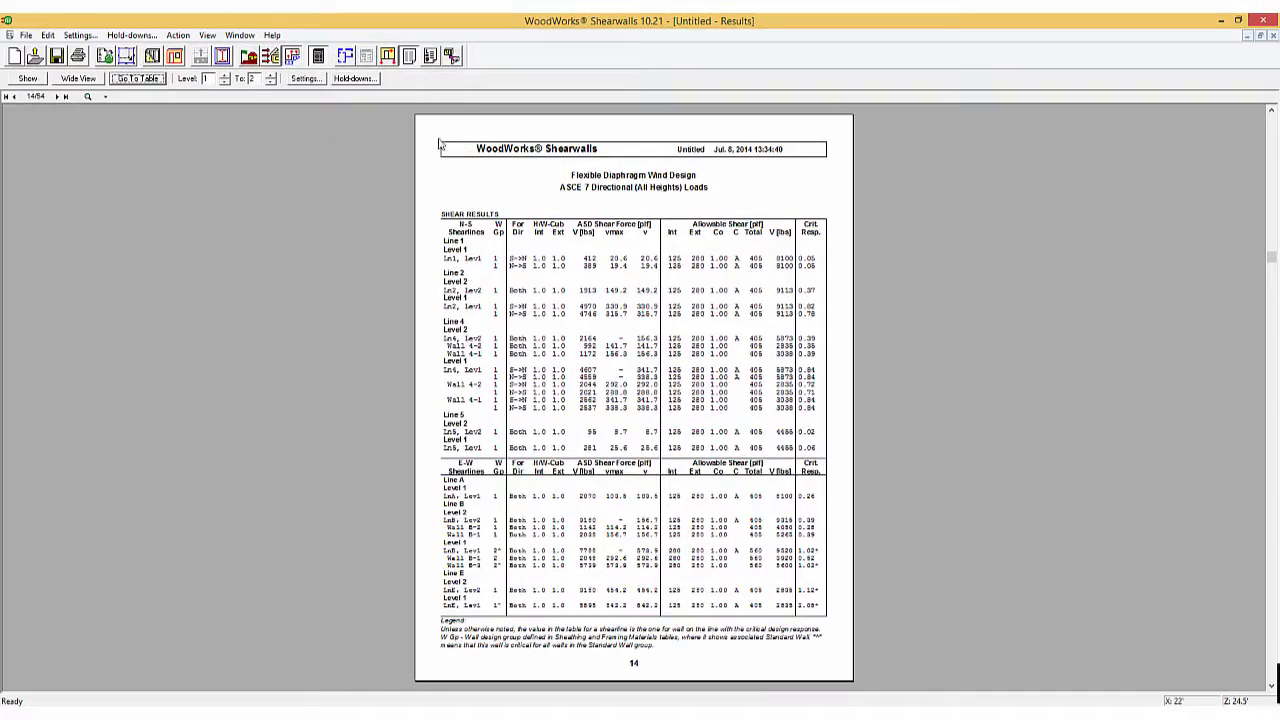
Go to the rigid diaphragm wind design shear results table in the report
click(137, 78)
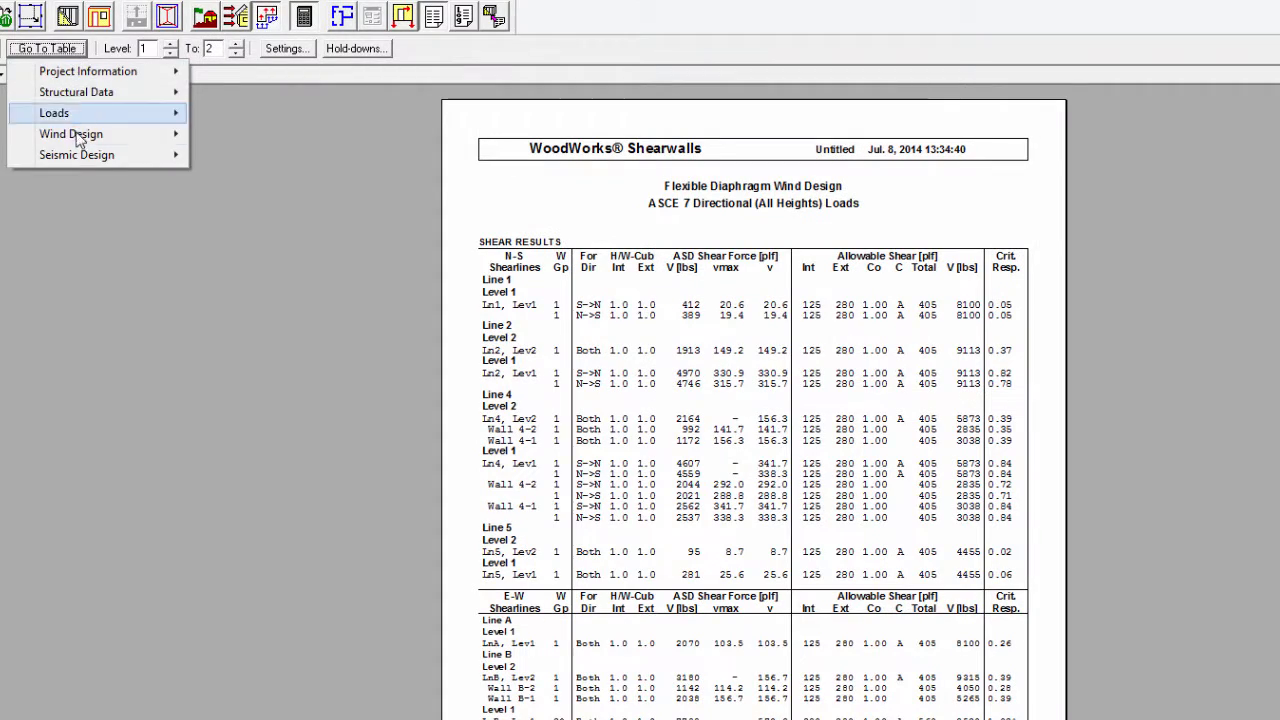
mouse_move(80, 134)
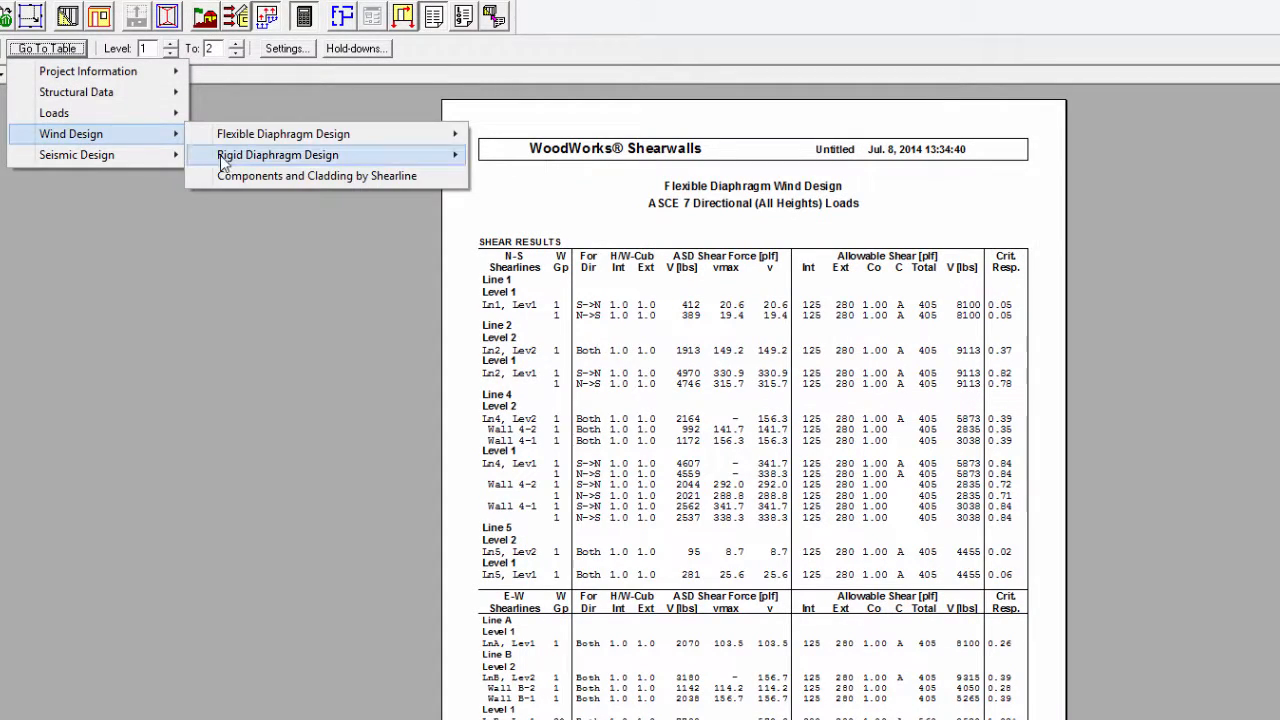
mouse_move(220, 155)
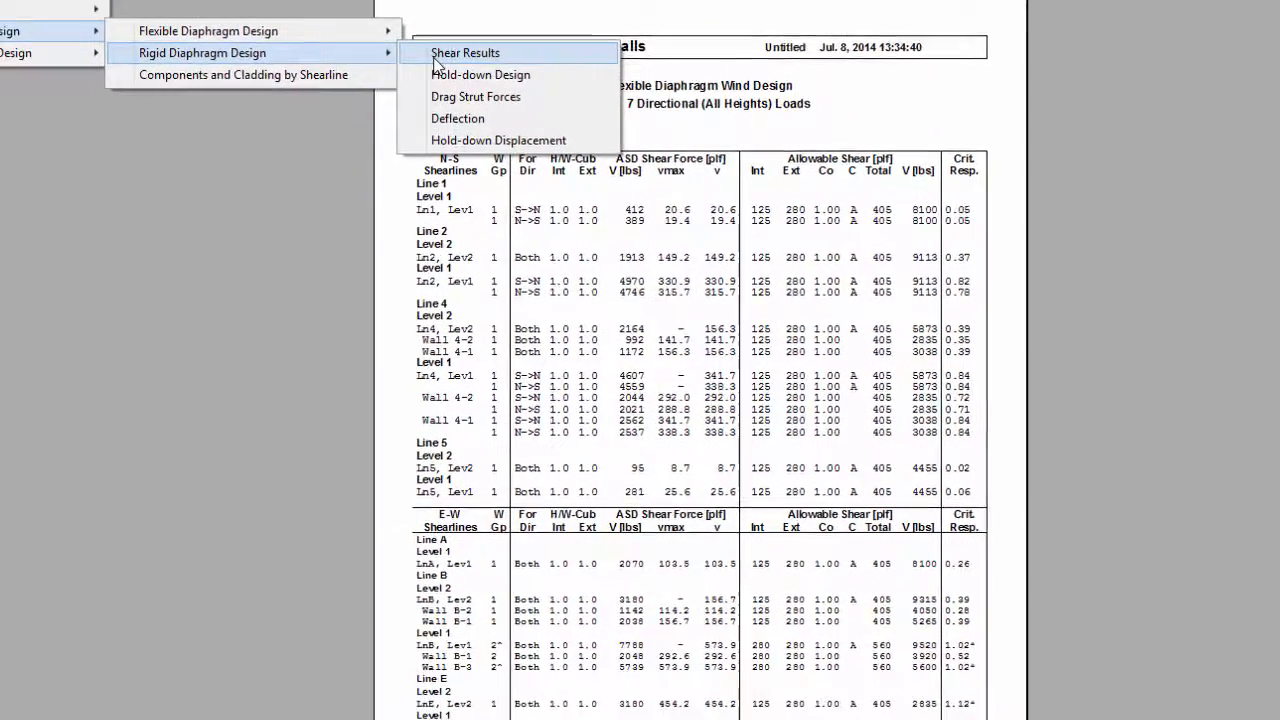
click(465, 53)
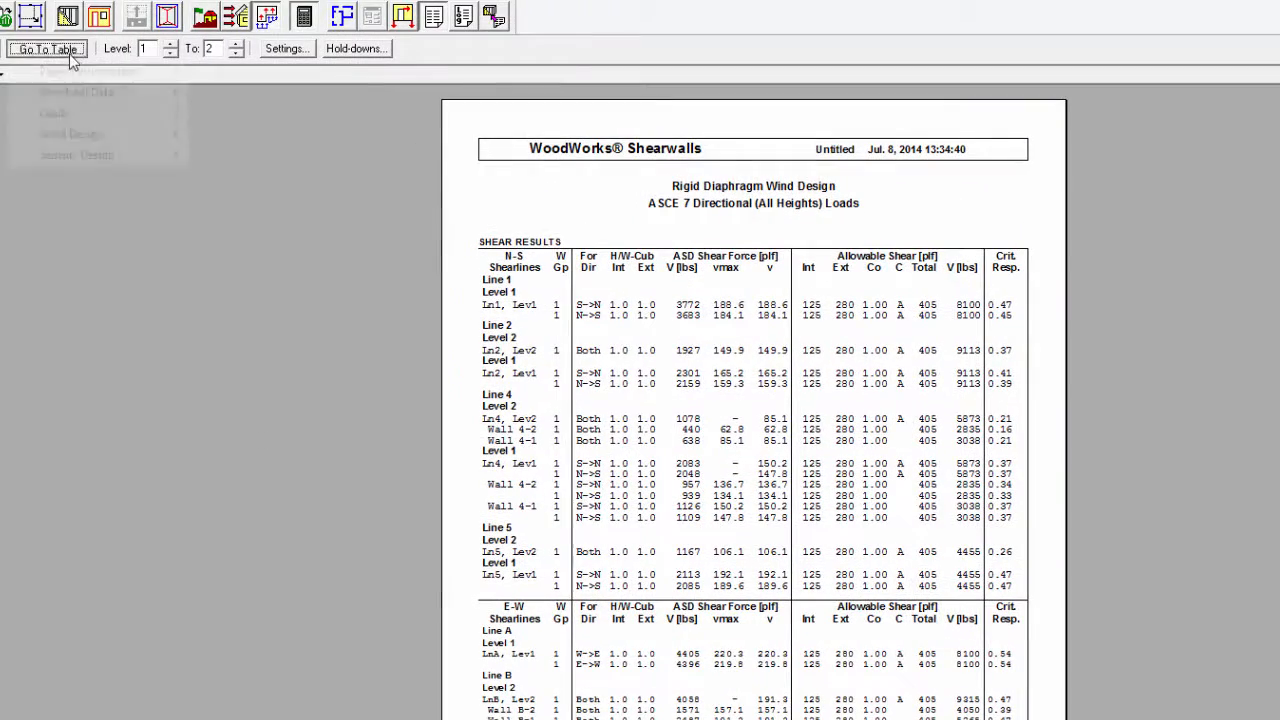
Go to the flexible diaphragm seismic design shear results table in the report
click(69, 53)
mouse_move(93, 154)
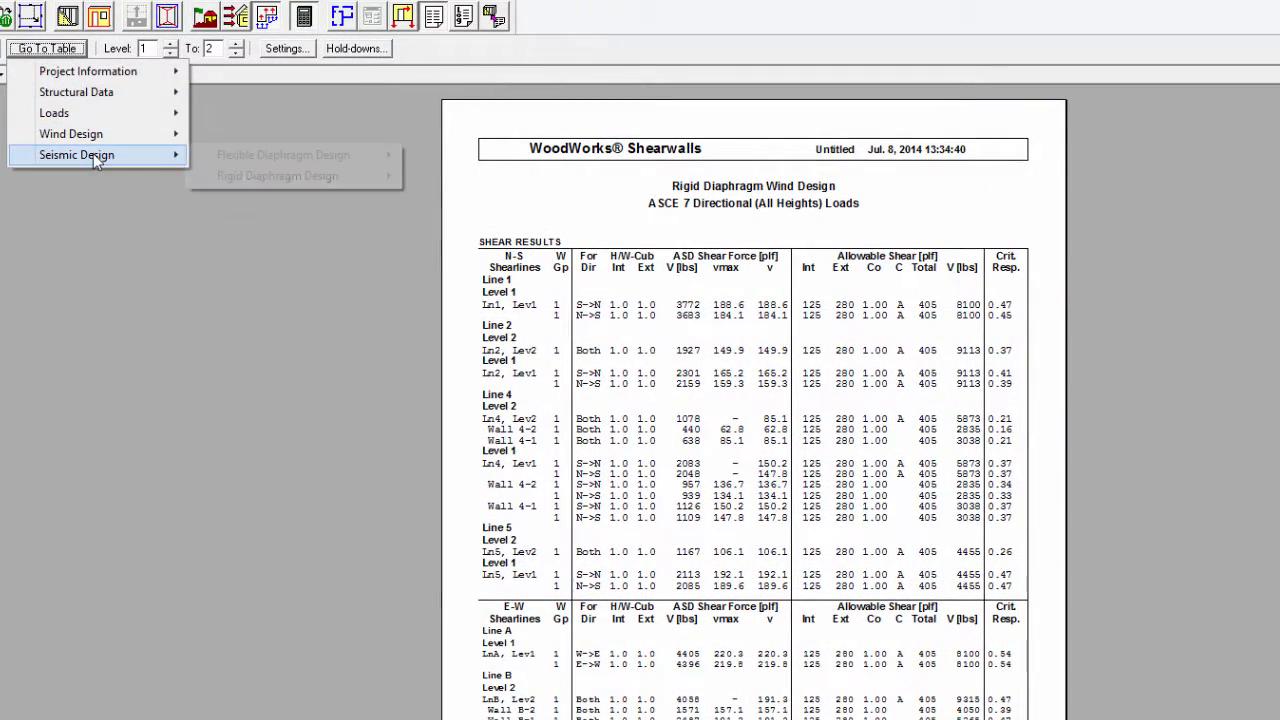
mouse_move(227, 157)
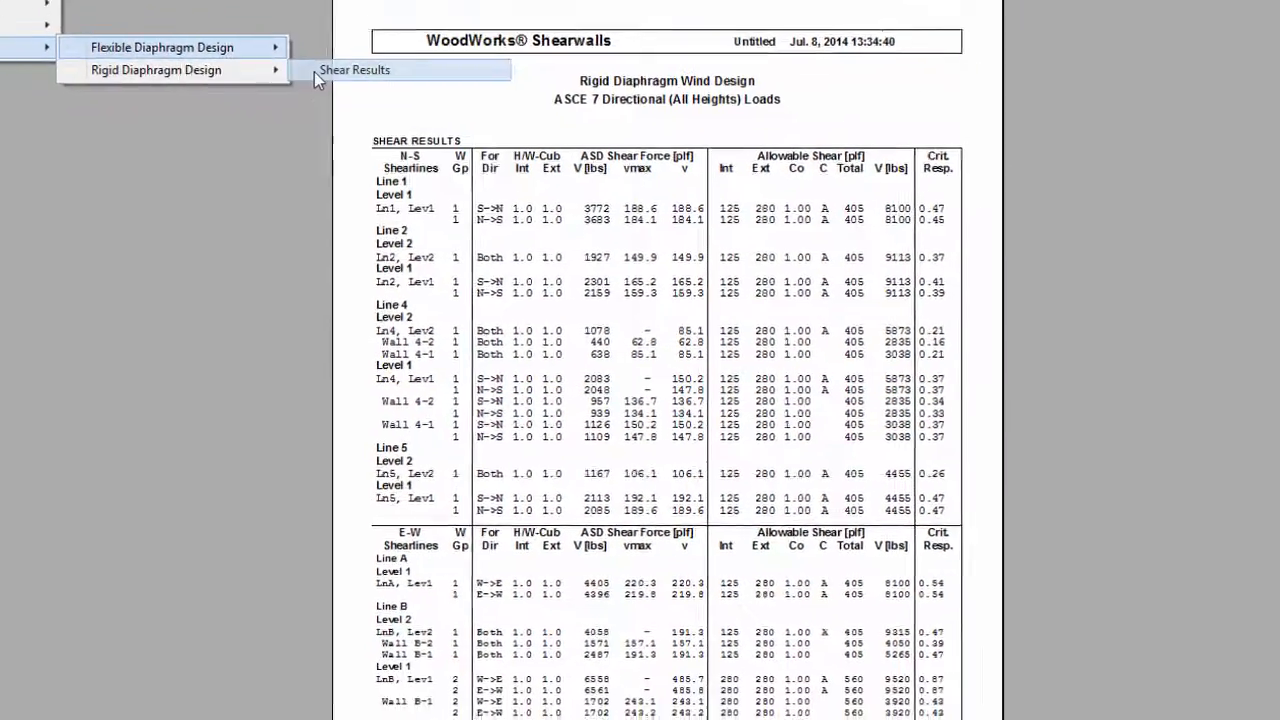
click(462, 176)
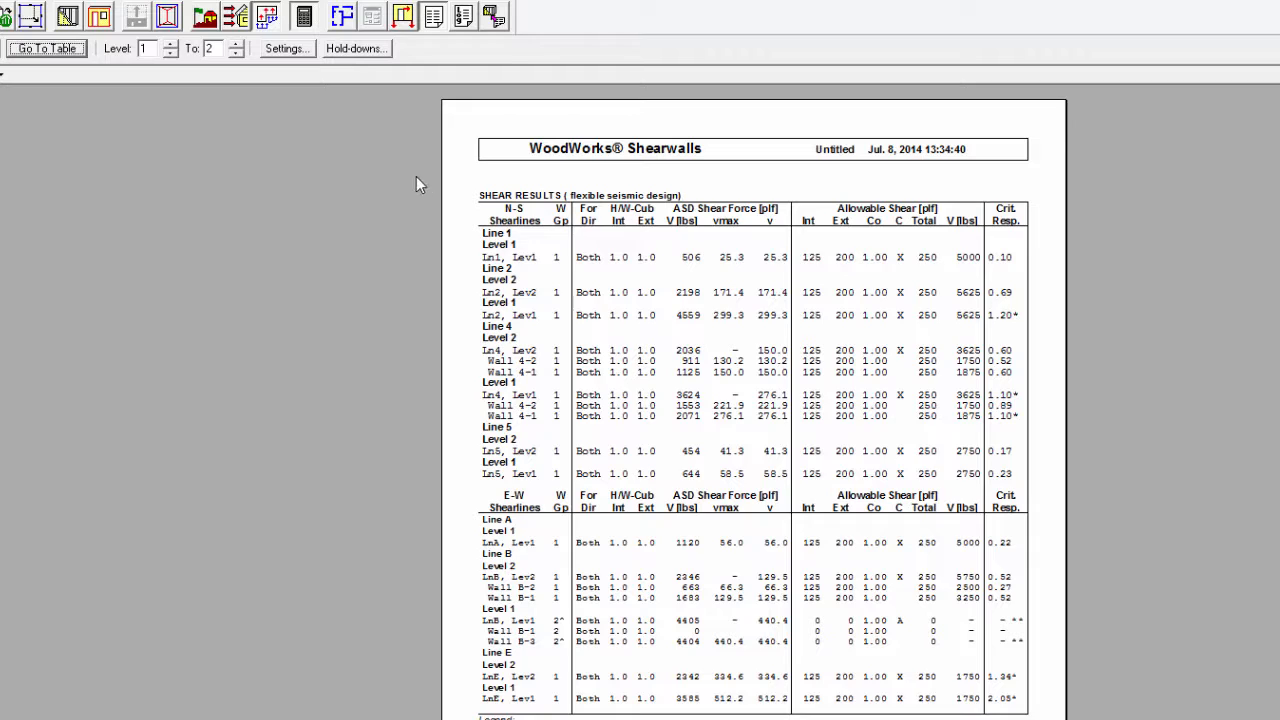
Go to the flexible diaphragm seismic hold-down design table in the report
click(52, 48)
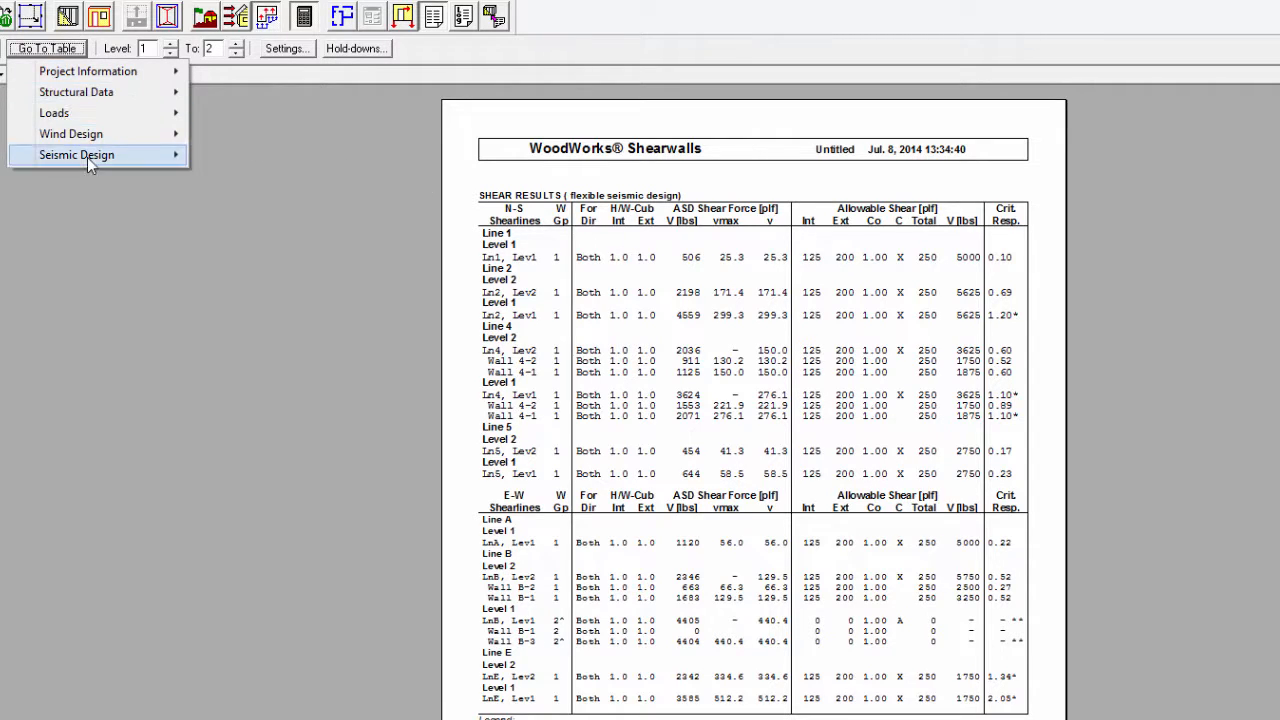
mouse_move(105, 157)
mouse_move(268, 158)
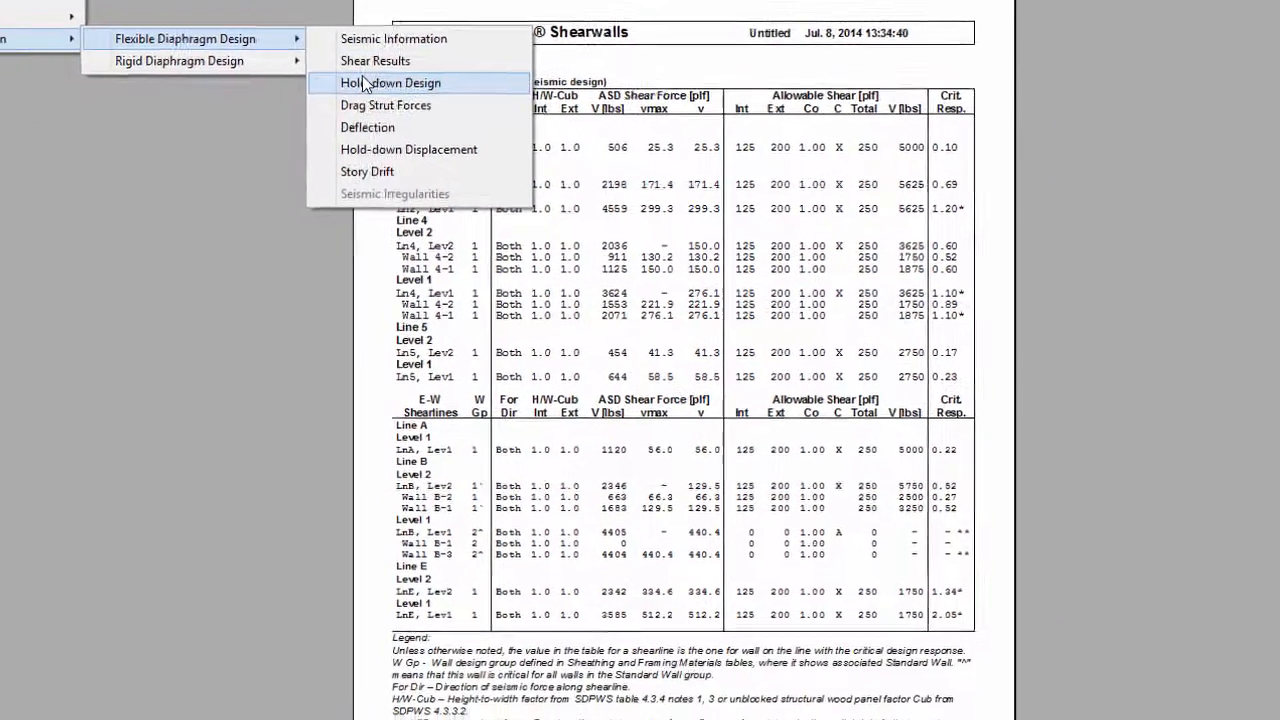
click(365, 85)
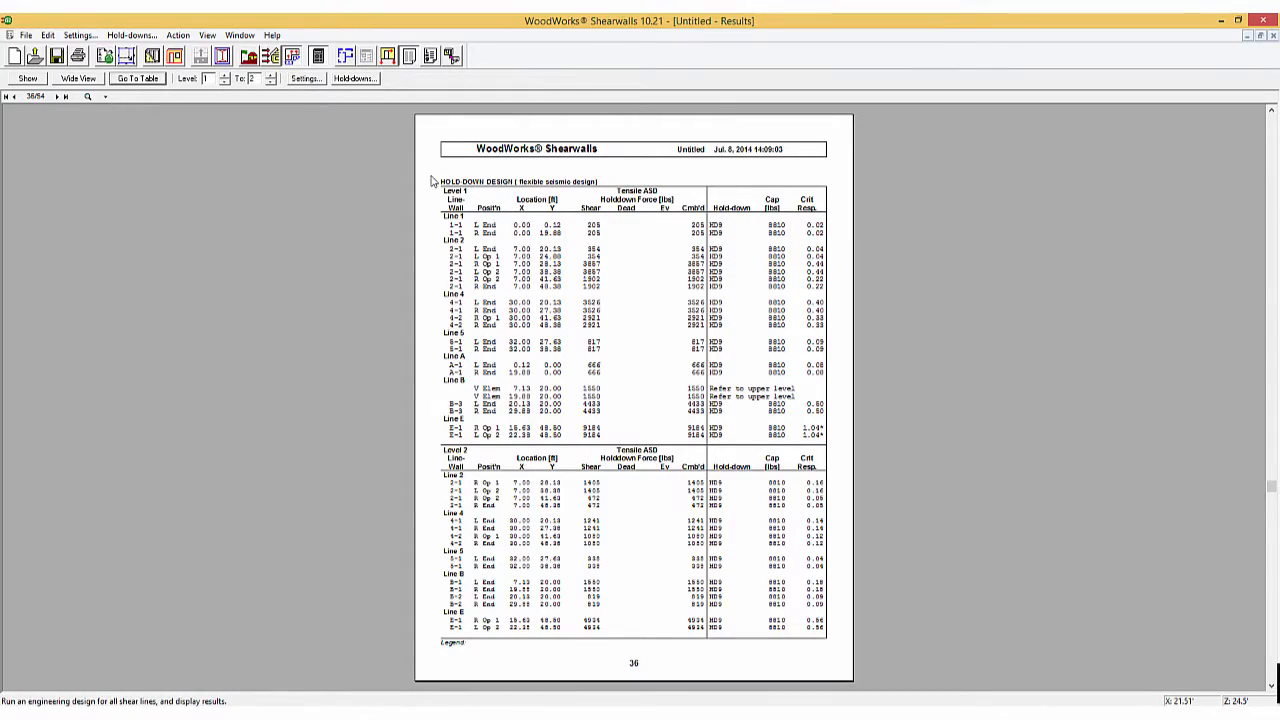
In the wall plan view, set wall 2-1 on level 1 to 15/32 in sheathing, 3 in edge spacing and 6 in field spacing
click(153, 57)
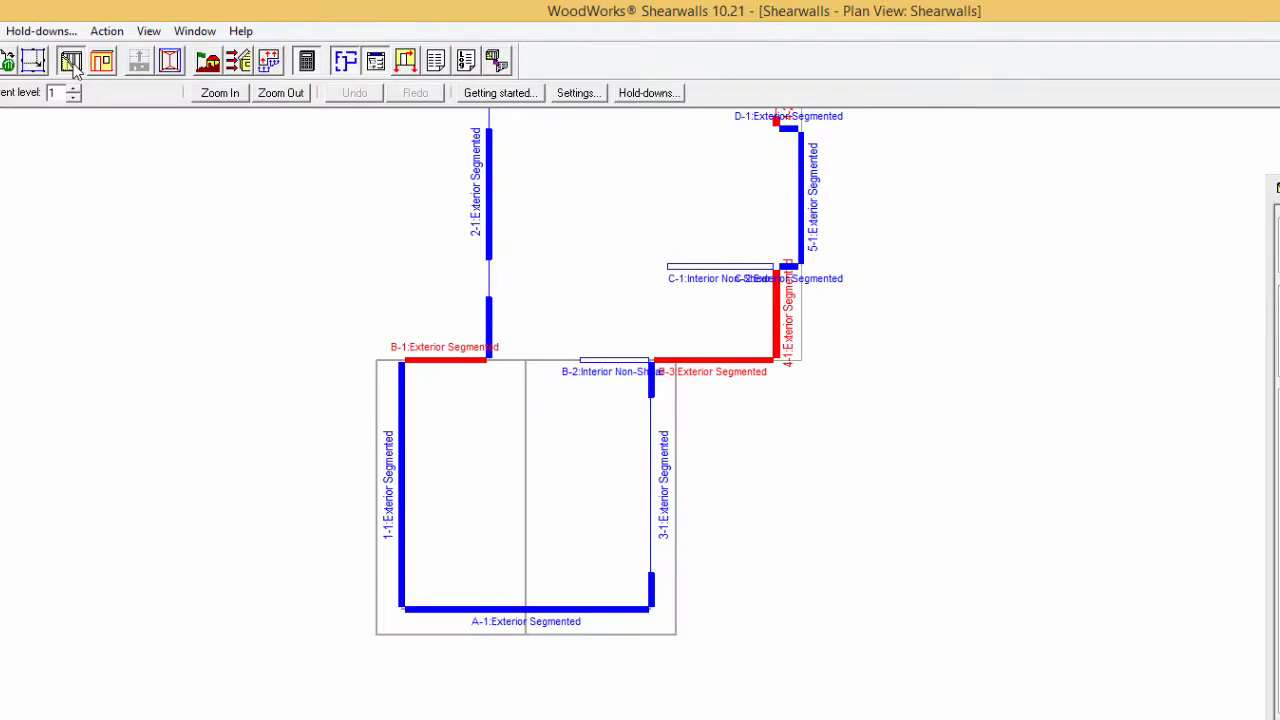
scroll(54, 332, up, 6)
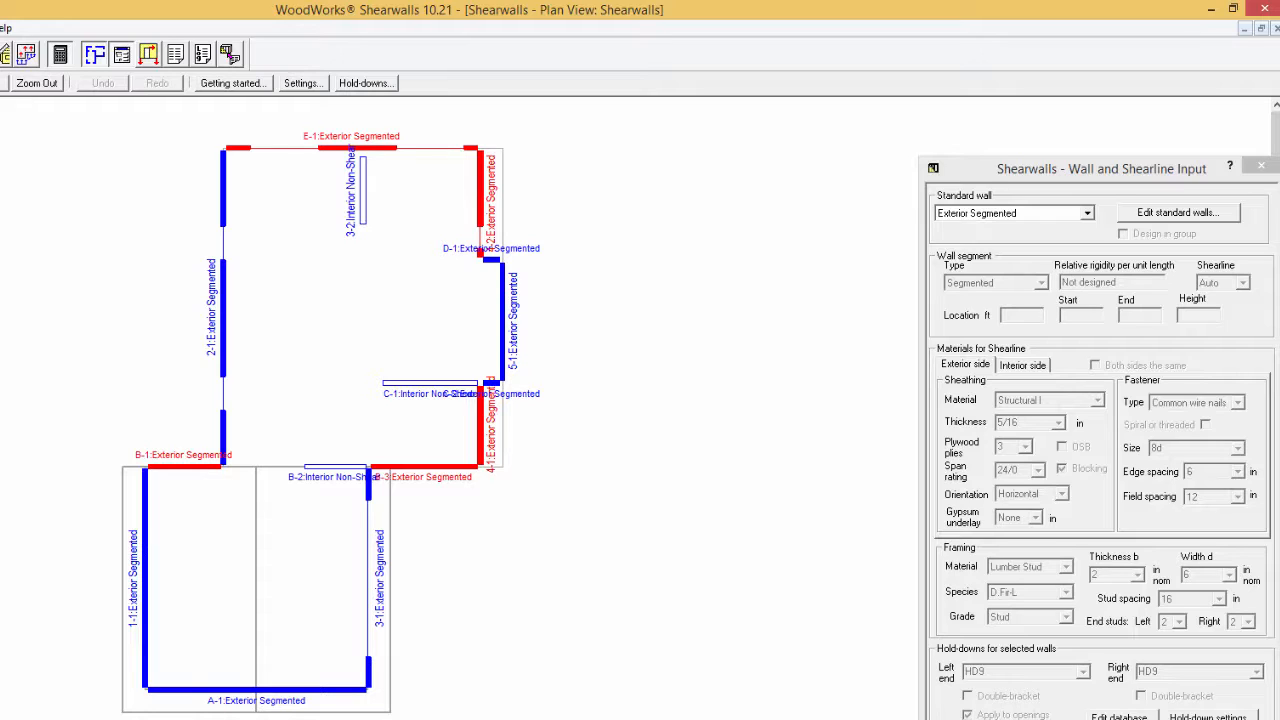
click(223, 362)
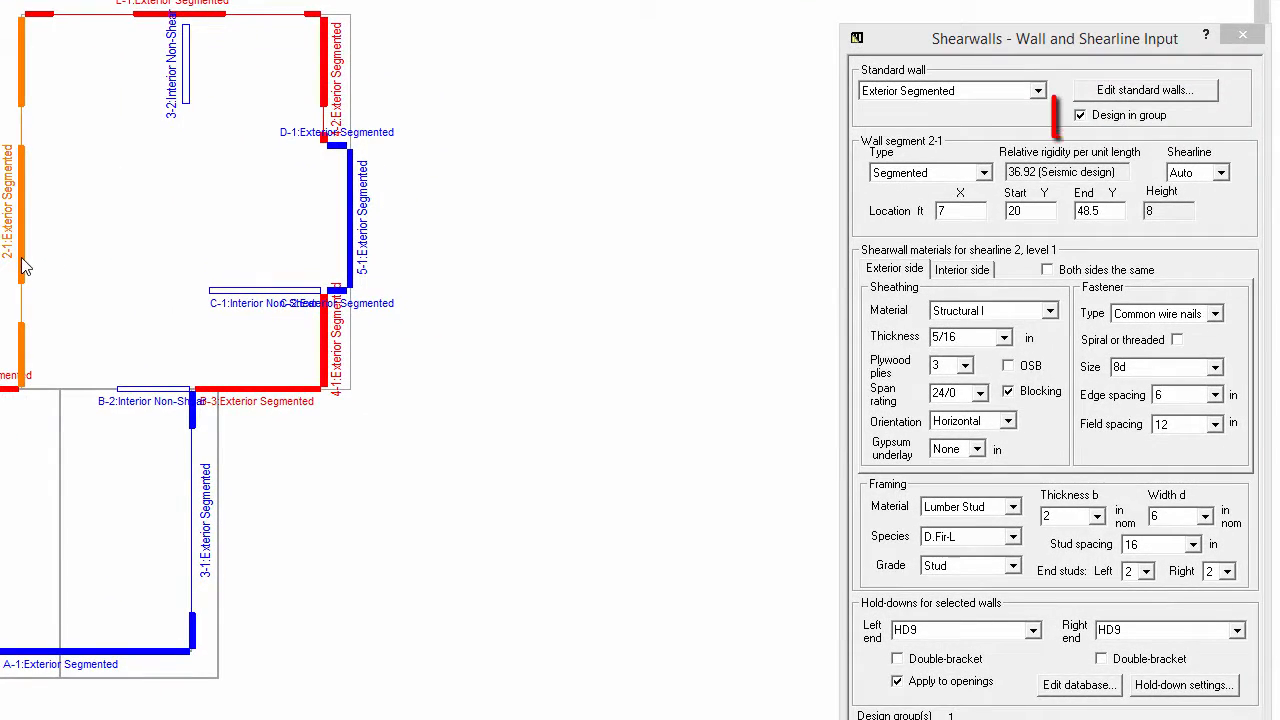
click(1004, 337)
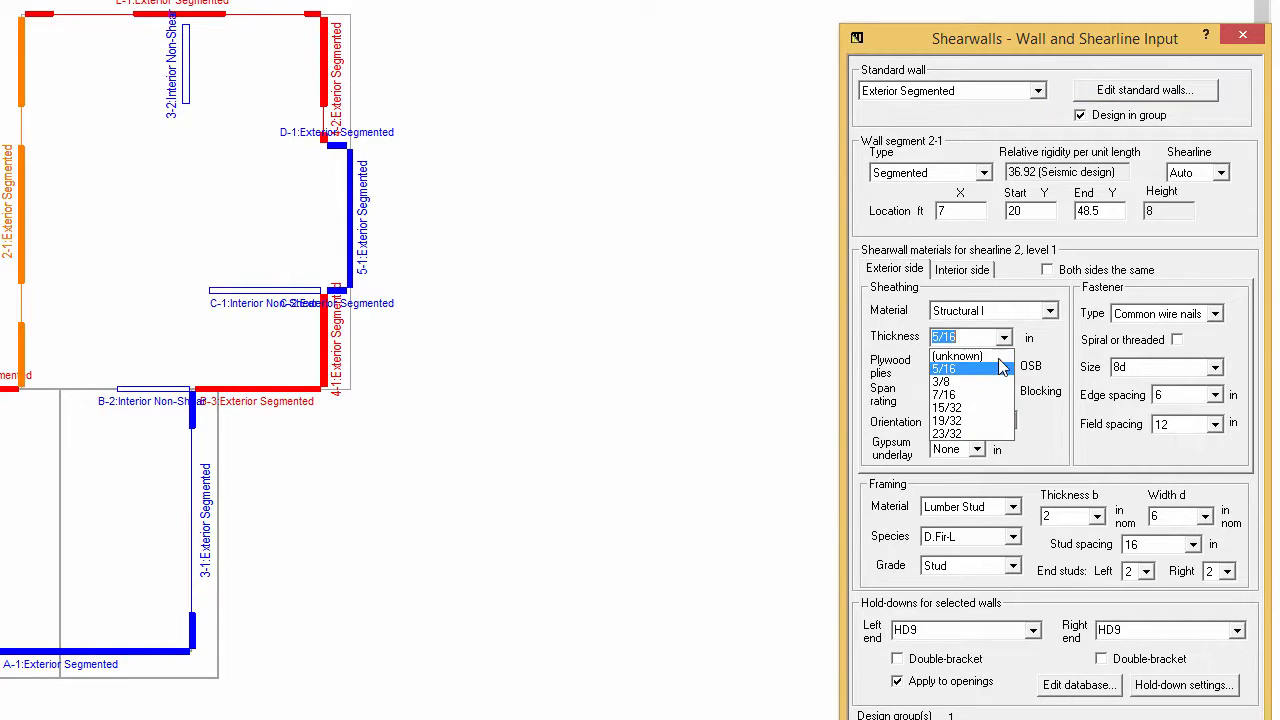
click(958, 407)
click(1216, 395)
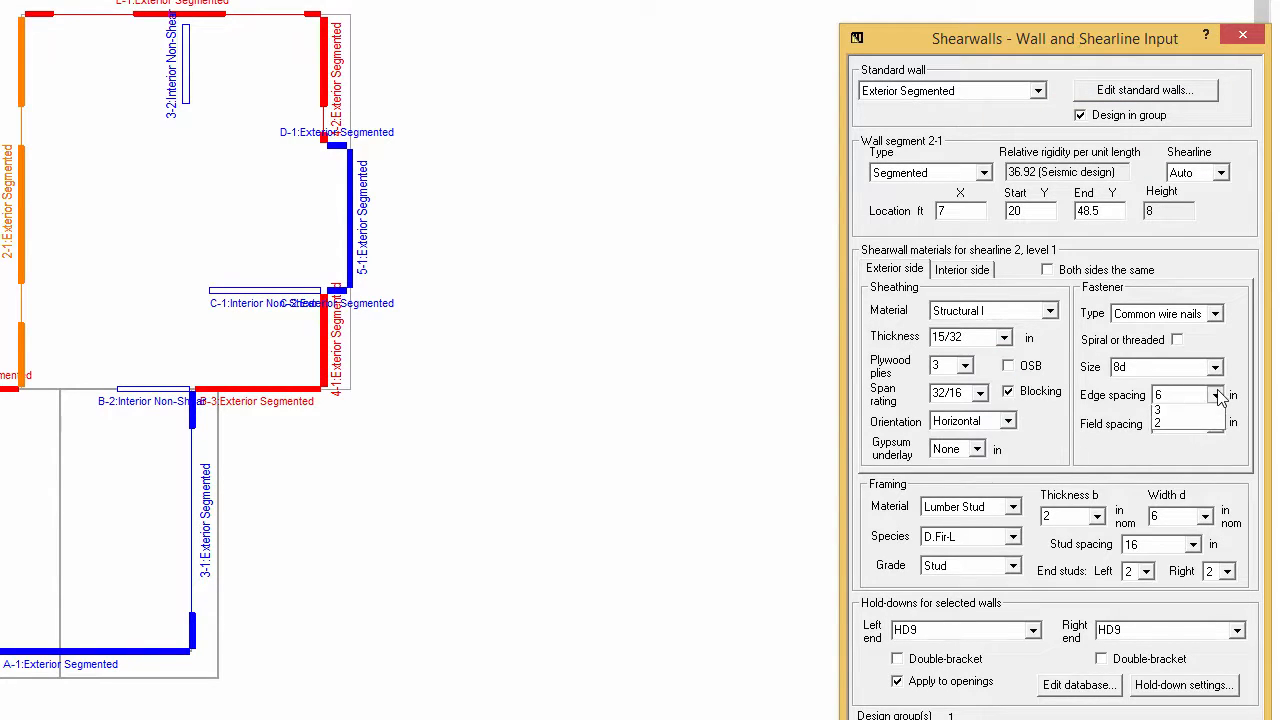
click(1175, 410)
click(1216, 424)
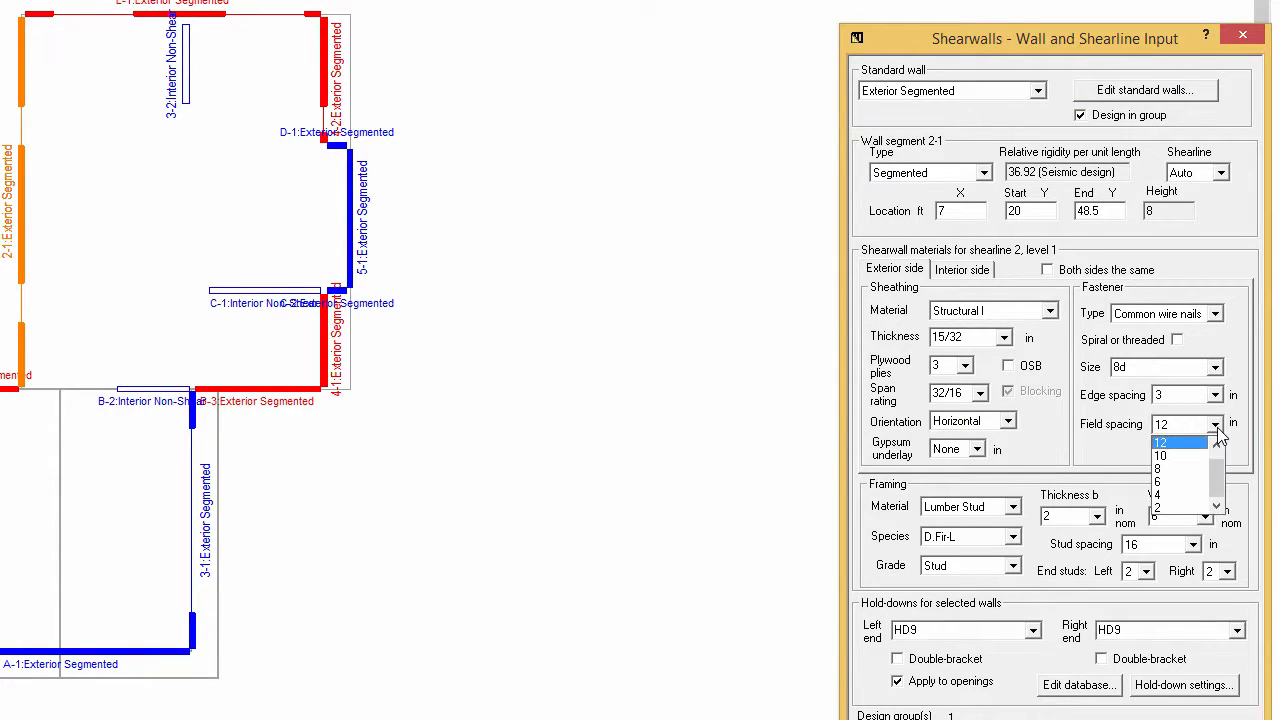
click(1176, 482)
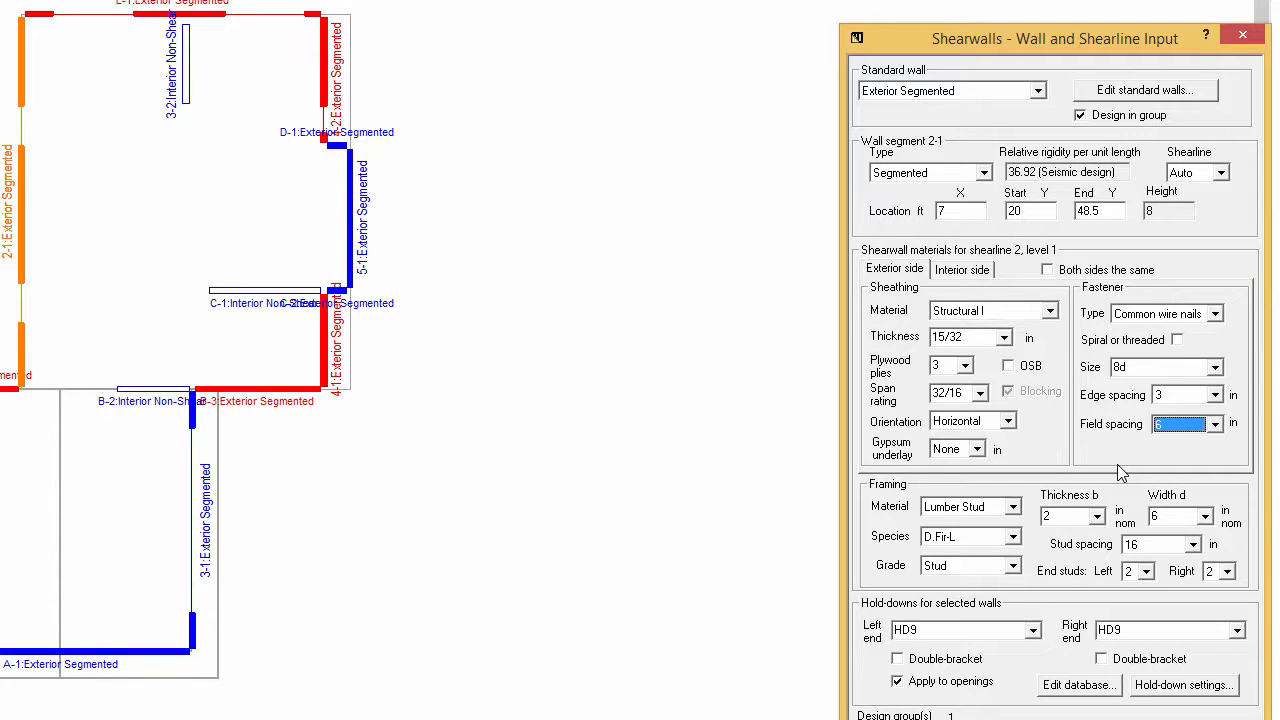
Check the materials of exterior walls 2-1 and 5-1 on level 1 and walls 2-1 and B-2 on level 2
click(21, 241)
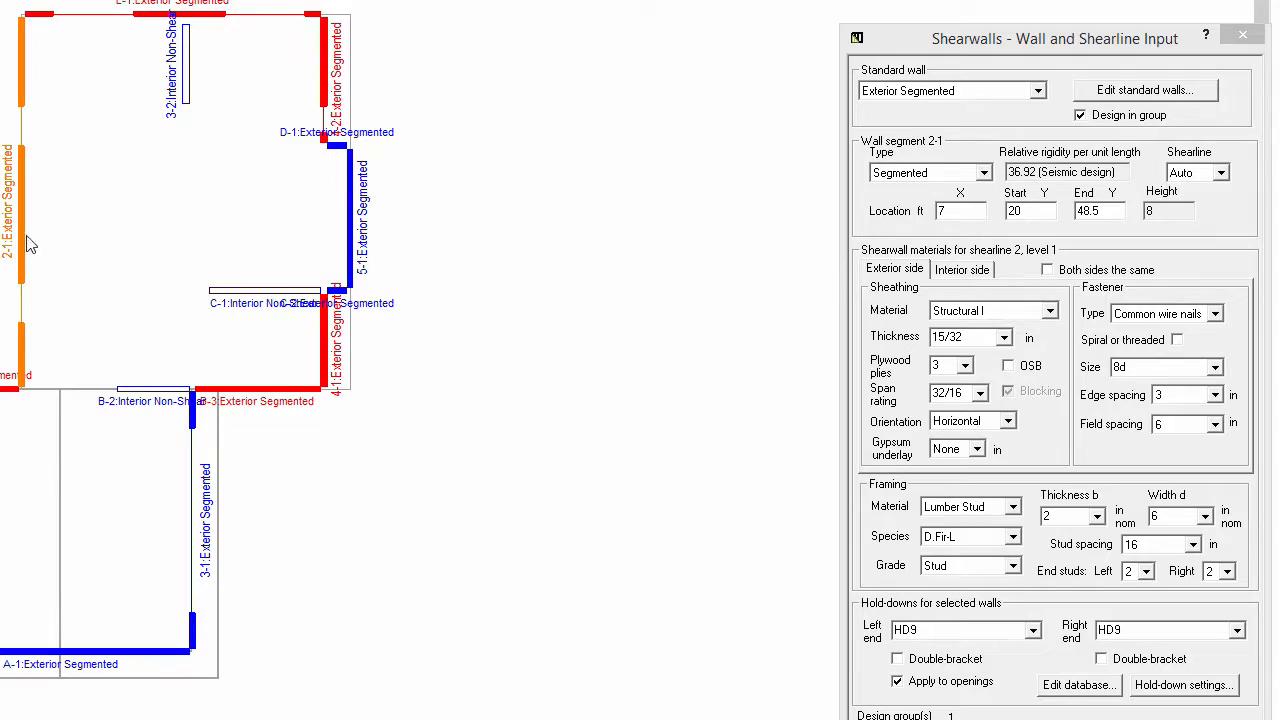
click(351, 220)
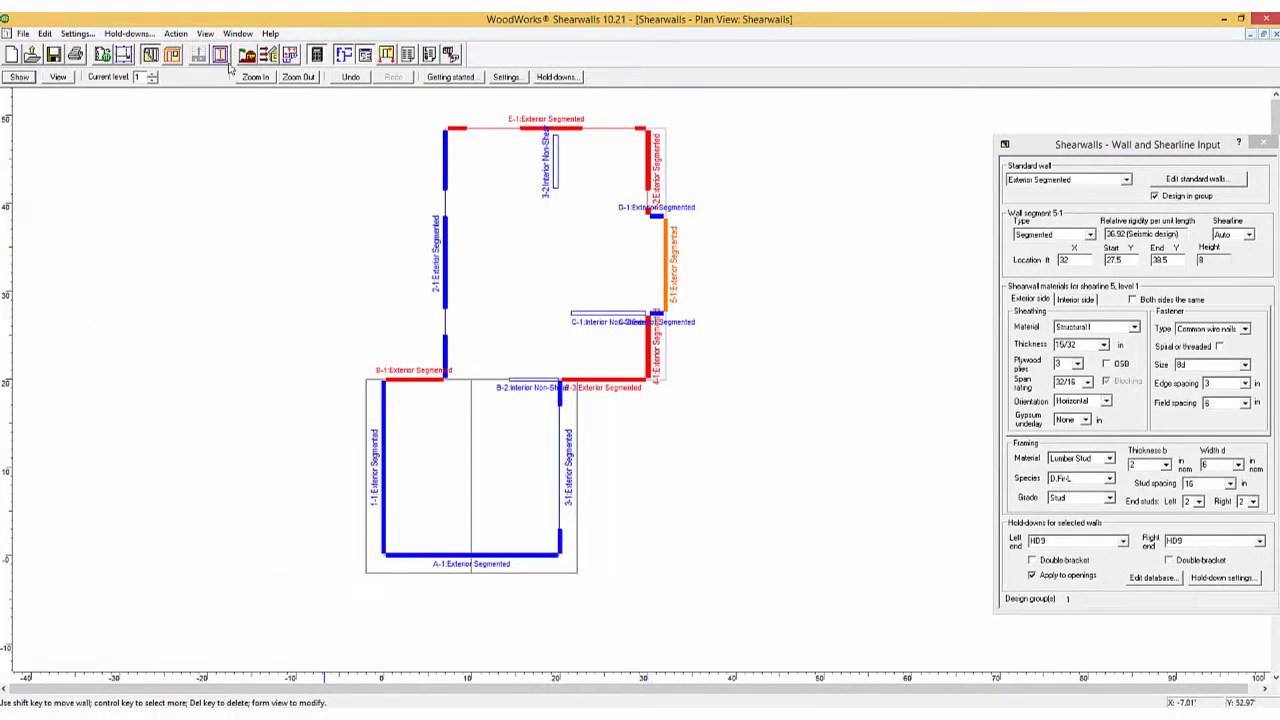
click(152, 74)
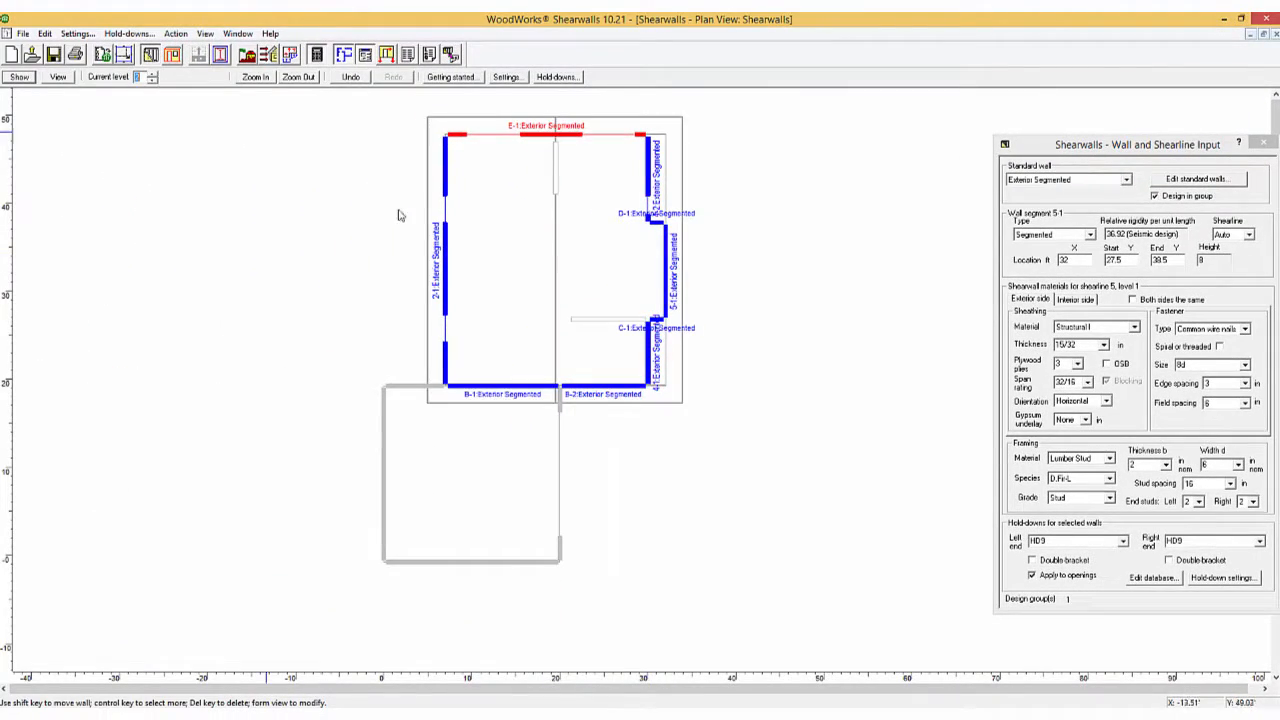
click(446, 271)
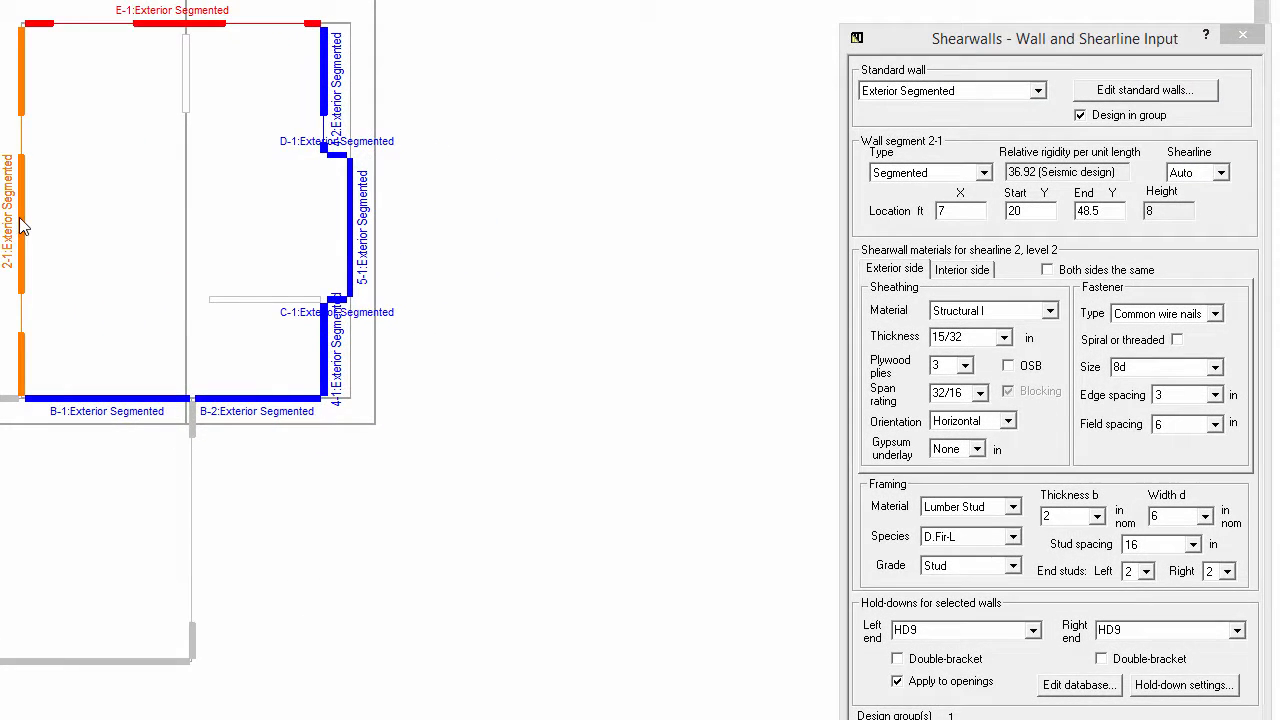
click(251, 405)
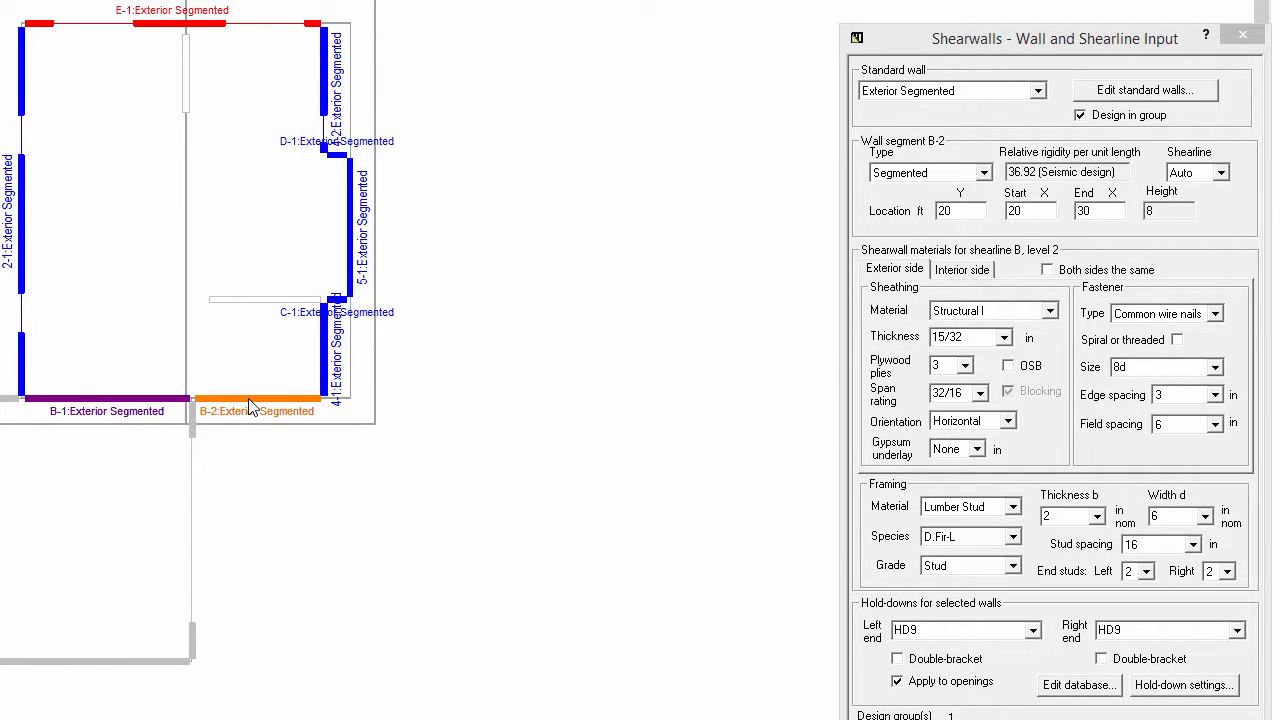
click(409, 220)
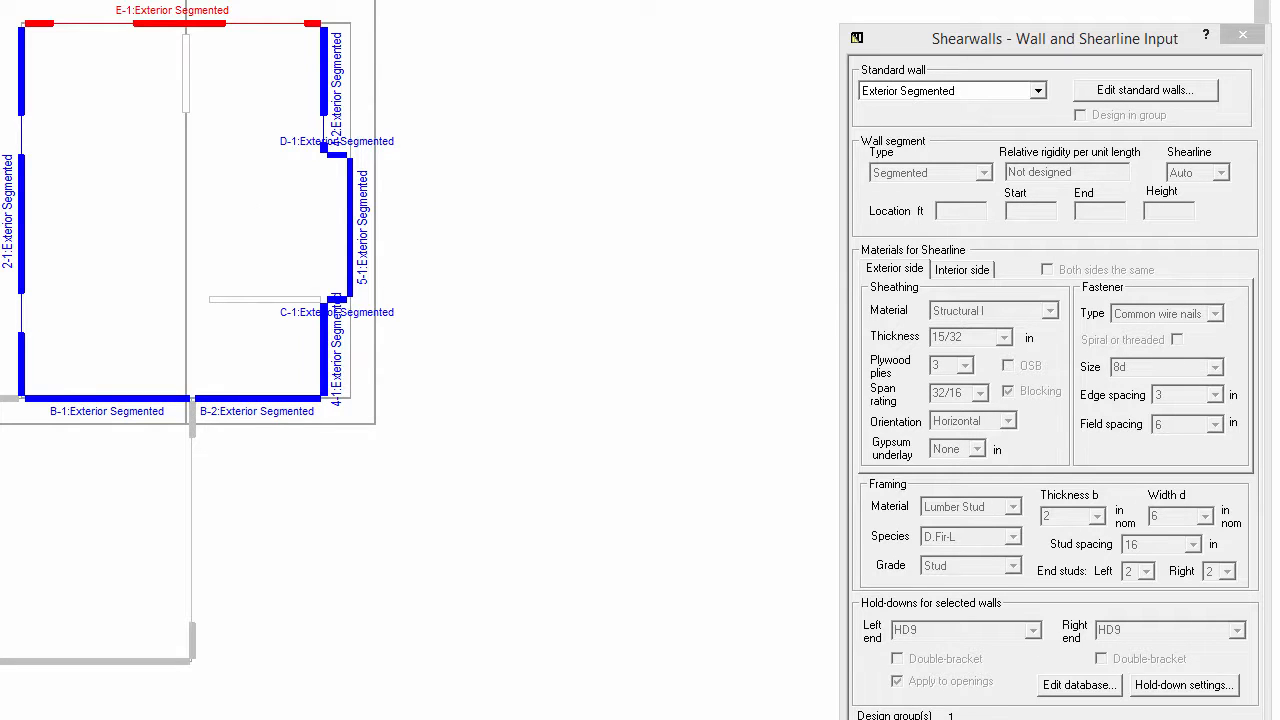
Set the left and right end hold-downs of all level 1 exterior walls to HD12A-2, leaving the three interior walls out of the selection
key(Page_Down)
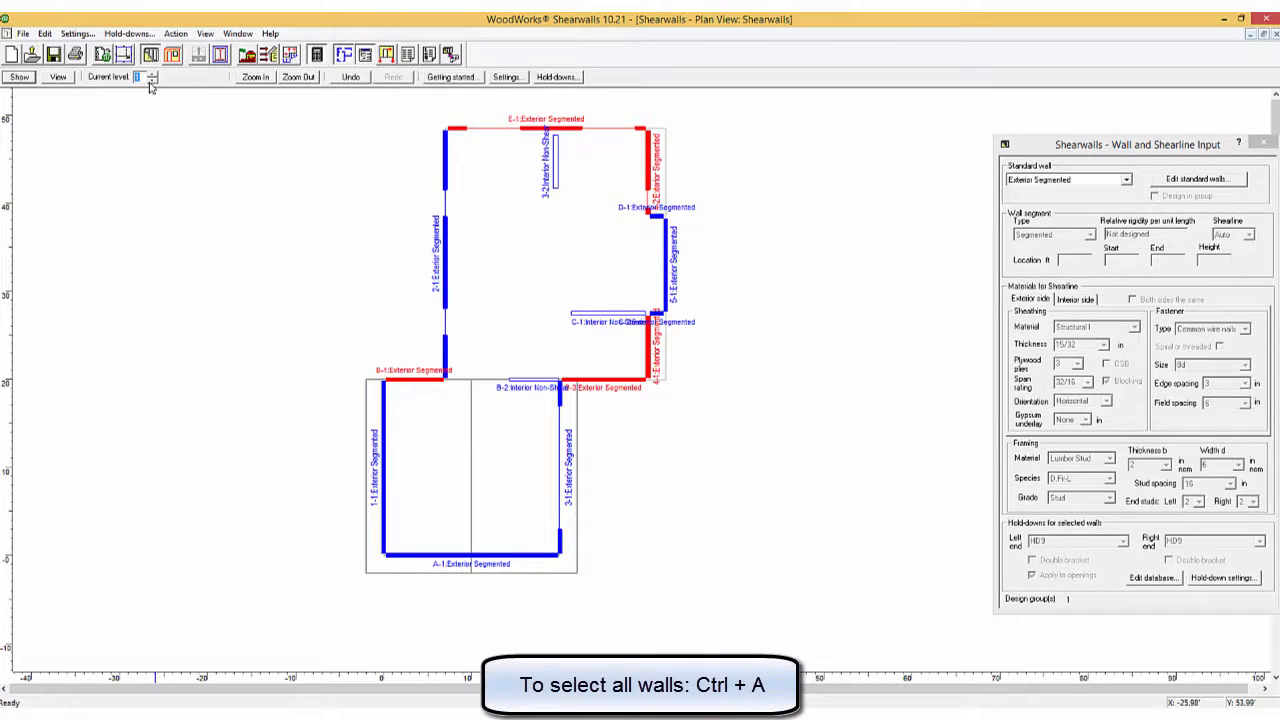
key(ctrl+a)
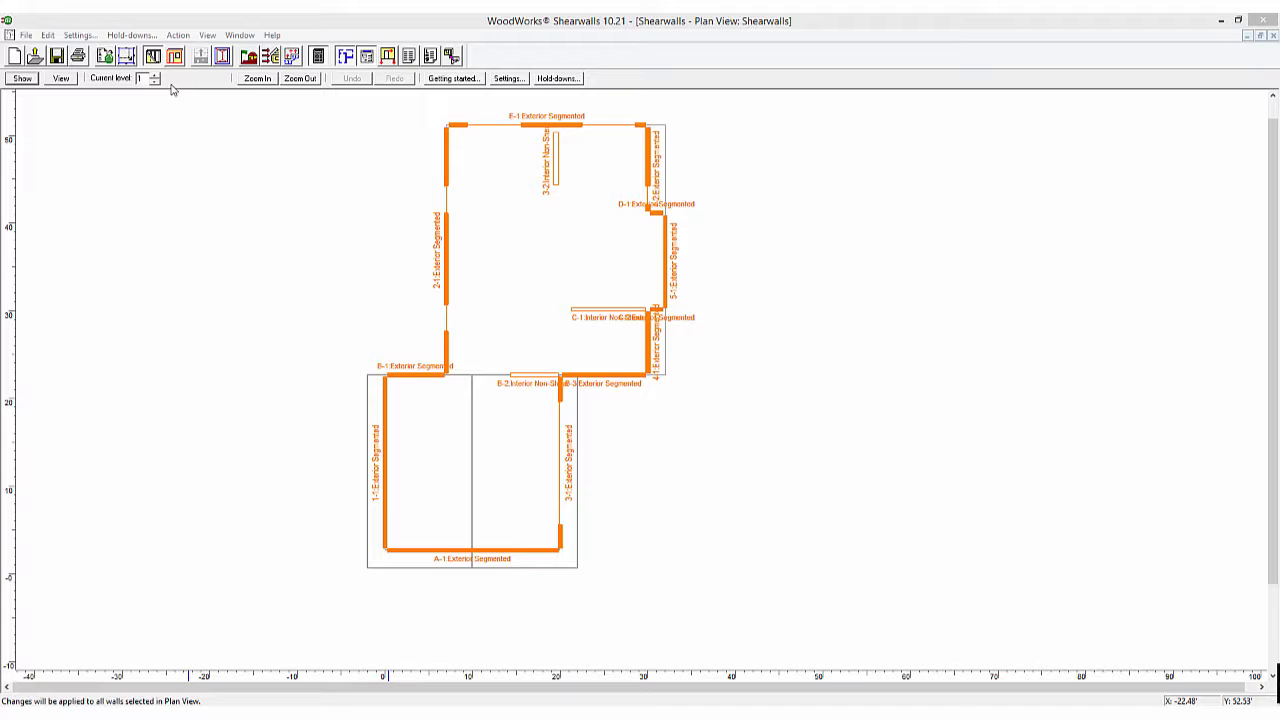
double_click(548, 381)
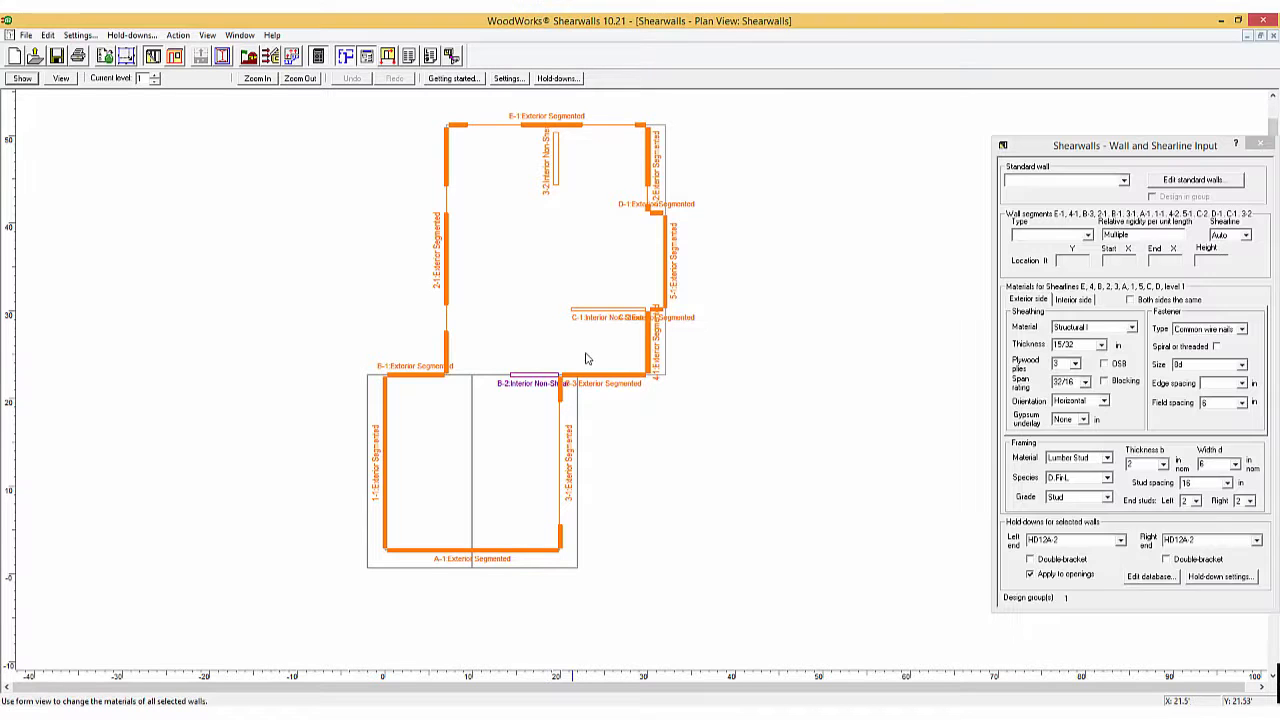
ctrl+click(612, 313)
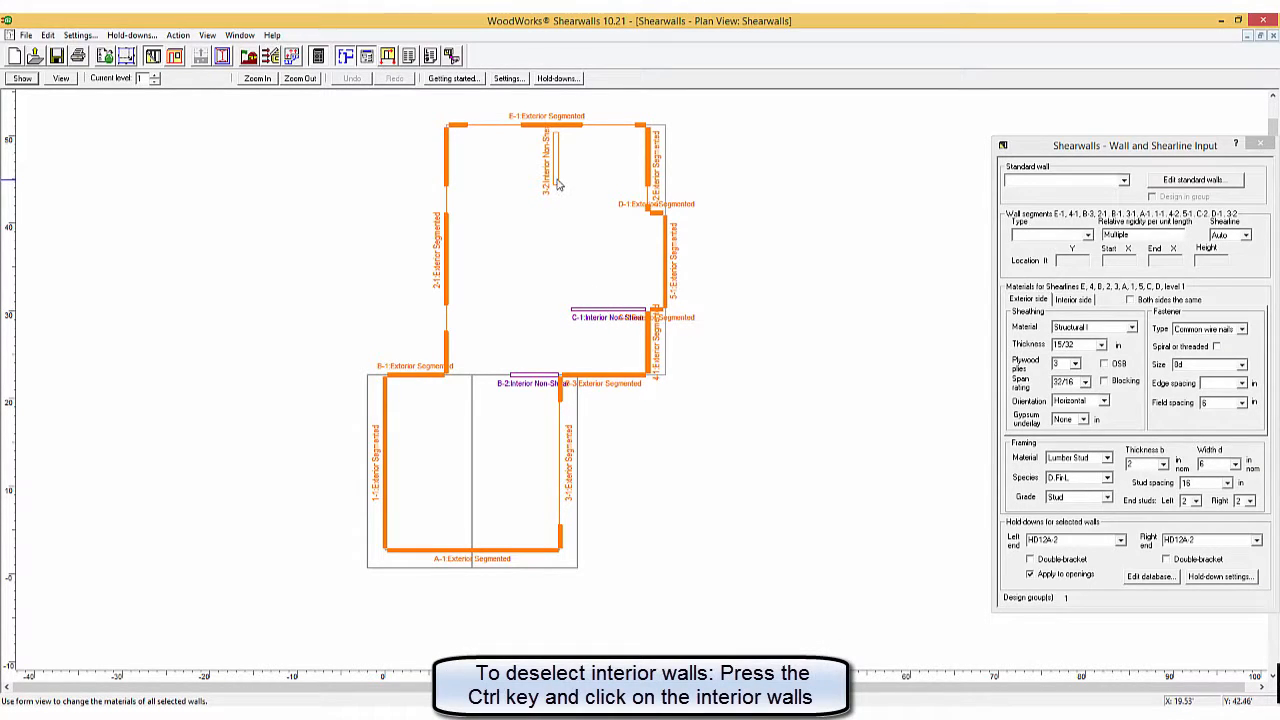
ctrl+click(557, 192)
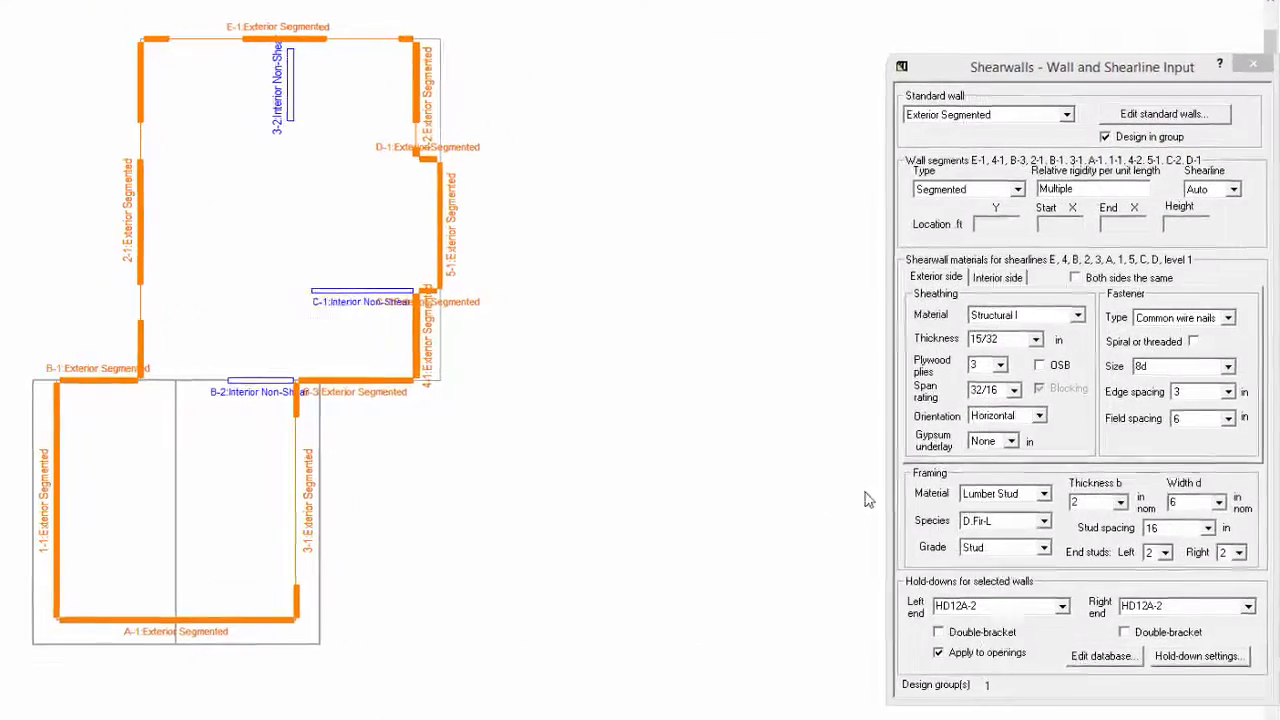
click(1044, 628)
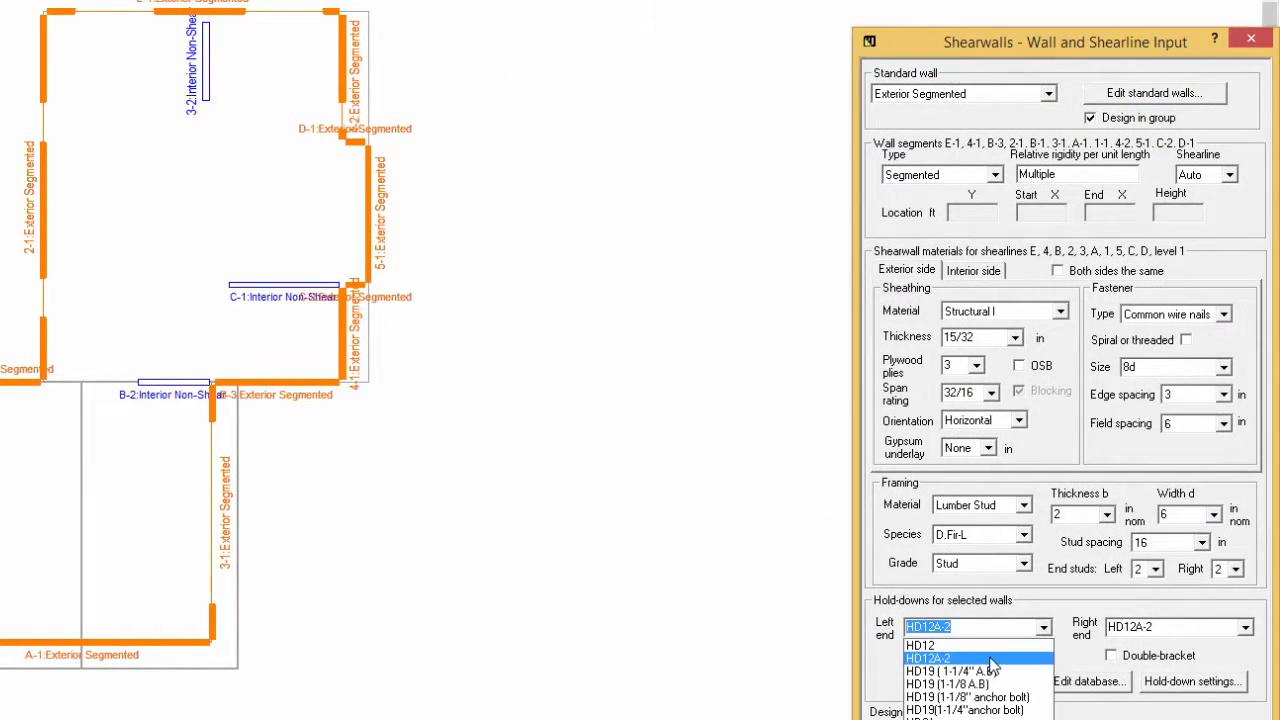
click(1000, 646)
click(1244, 628)
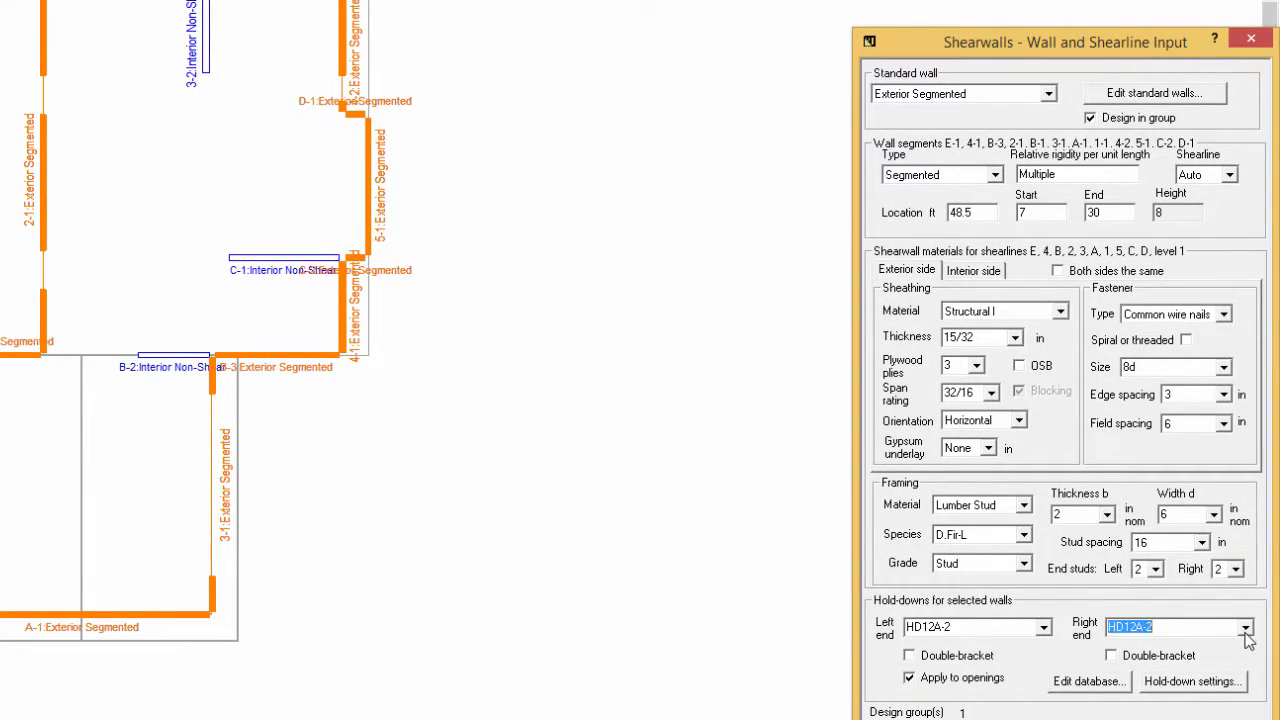
click(1185, 646)
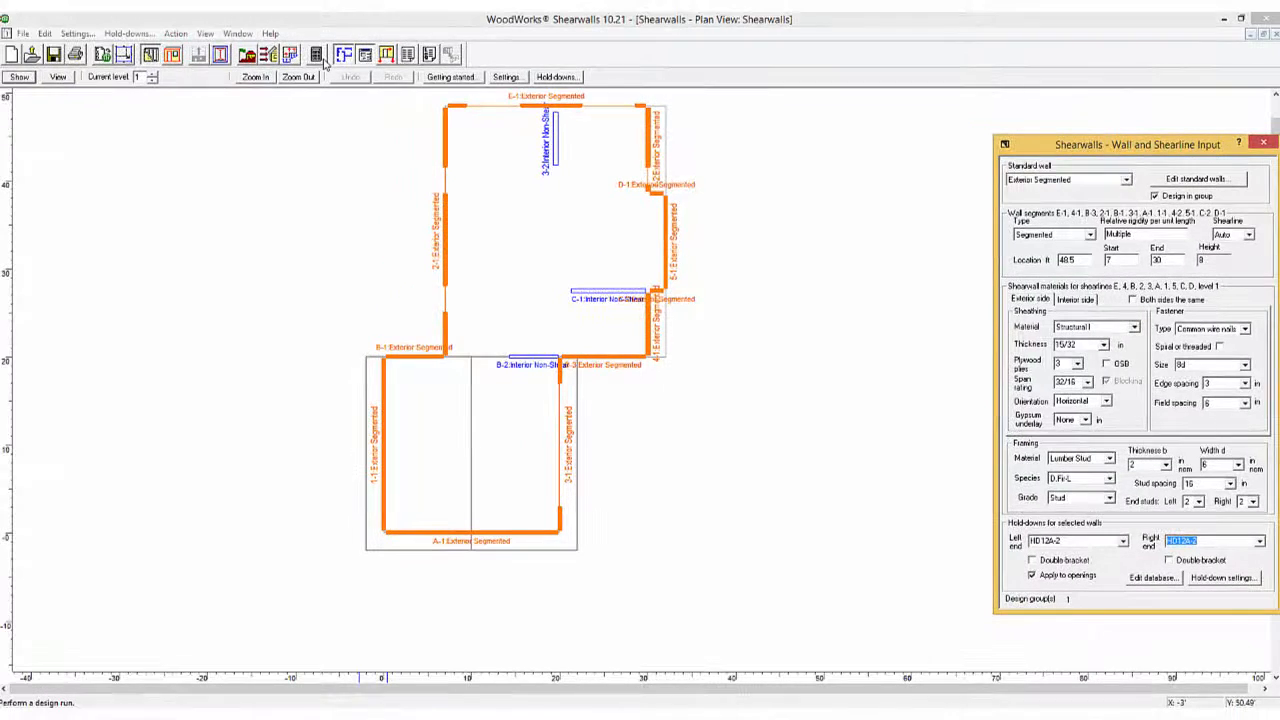
Rerun the shearwall design and check the walls of levels 1 and 2 in plan view
click(317, 56)
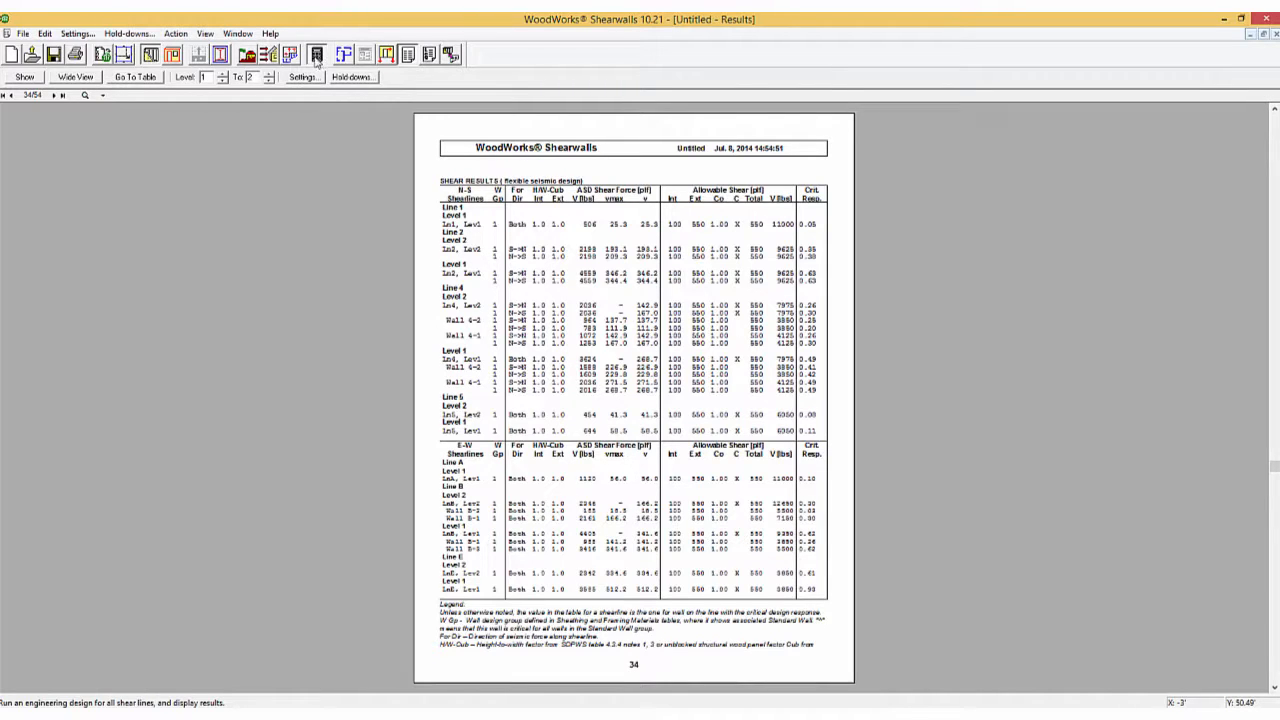
click(151, 57)
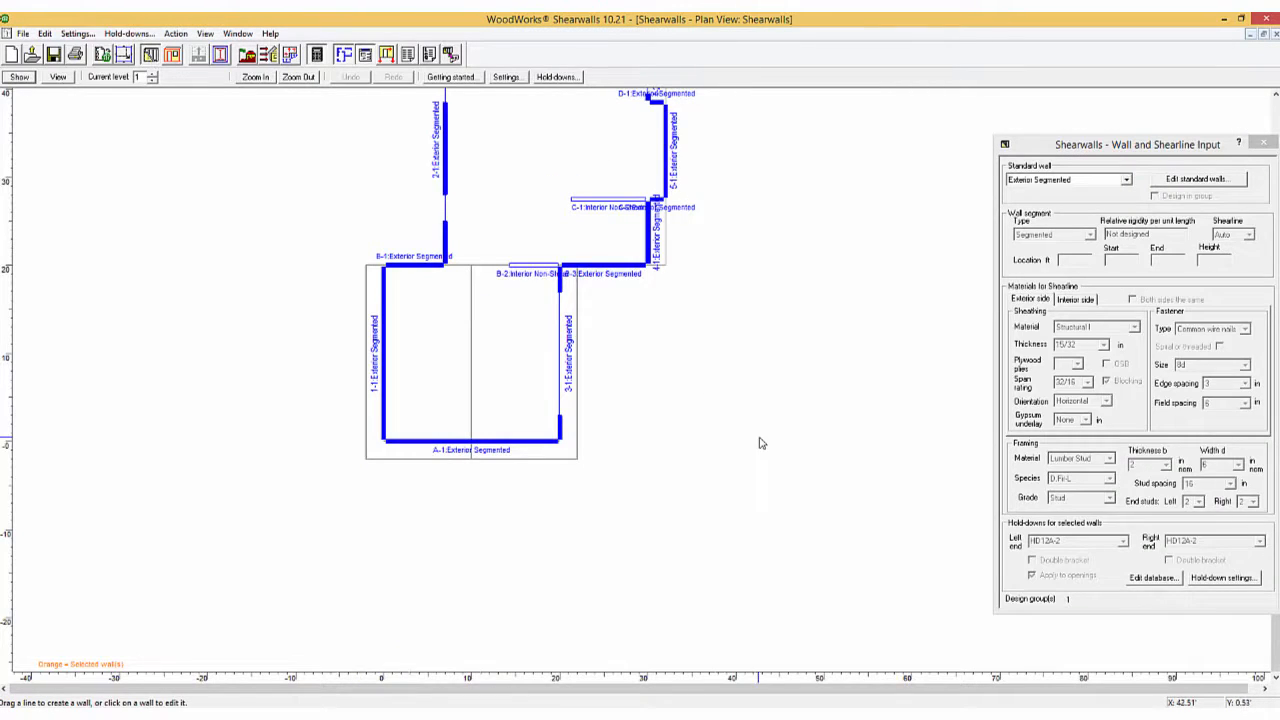
scroll(758, 442, up, 4)
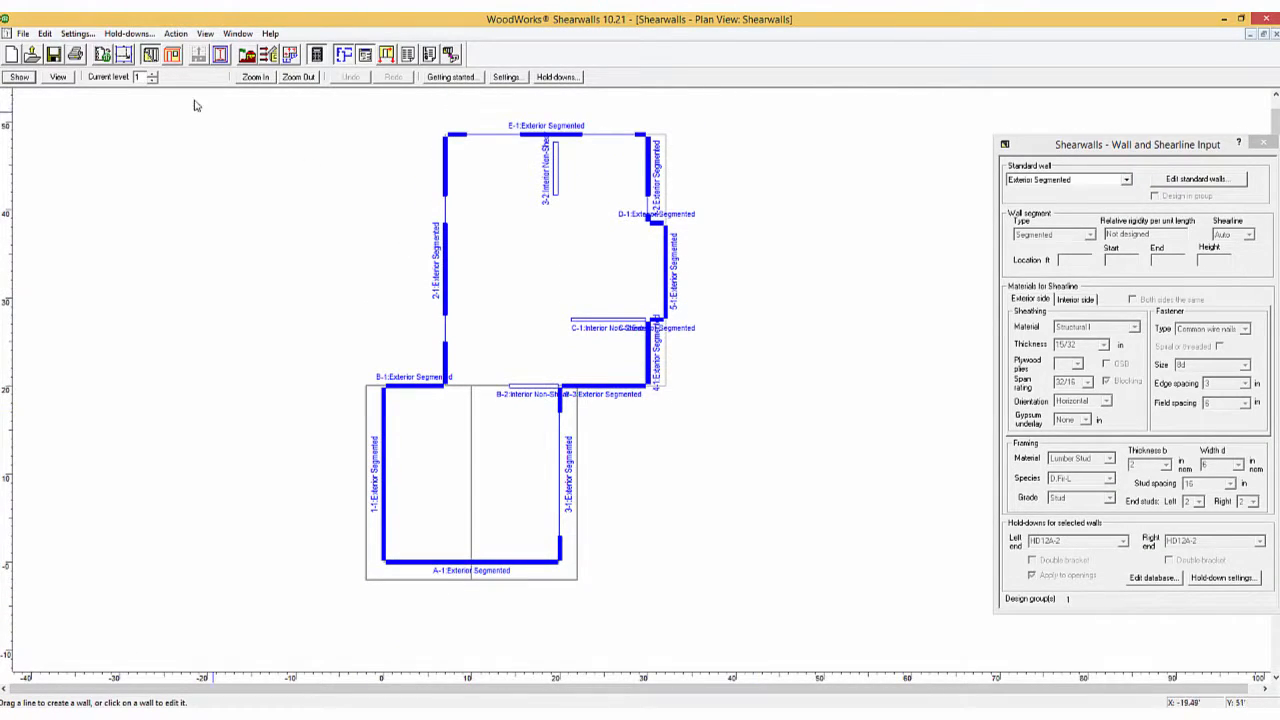
click(153, 76)
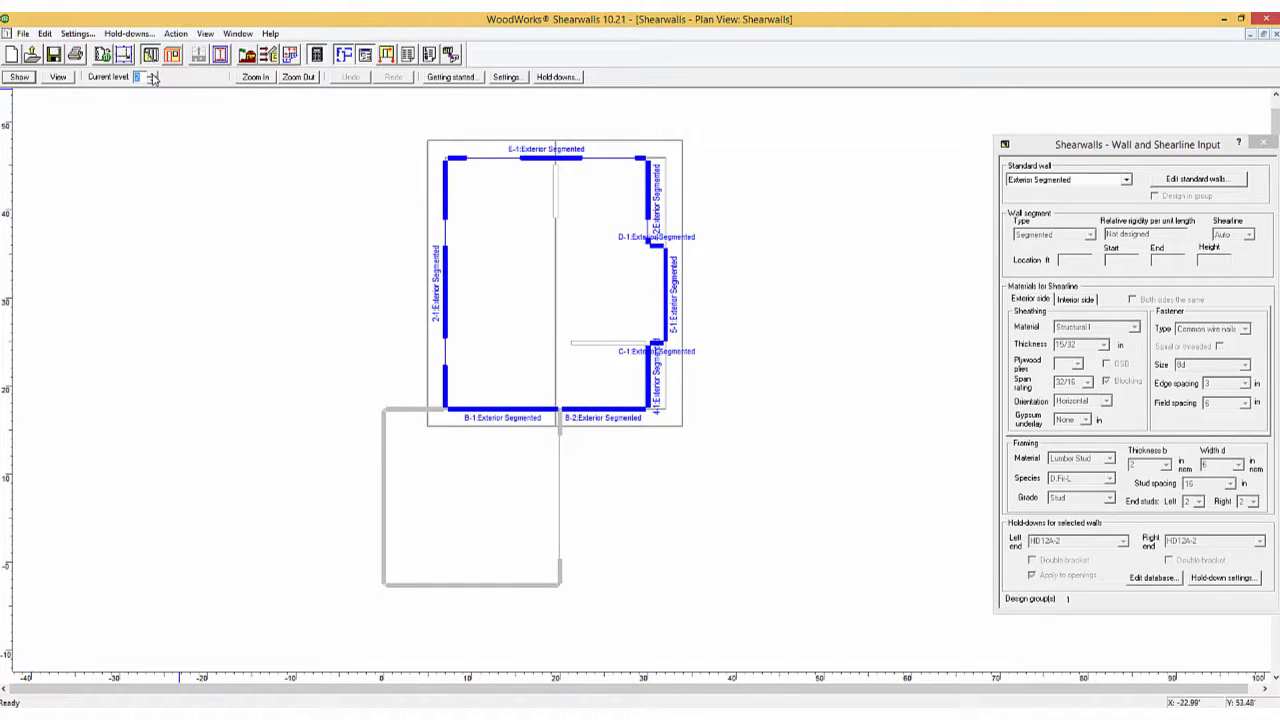
Reopen the design results report and go to the flexible diaphragm wind shear results table
click(408, 56)
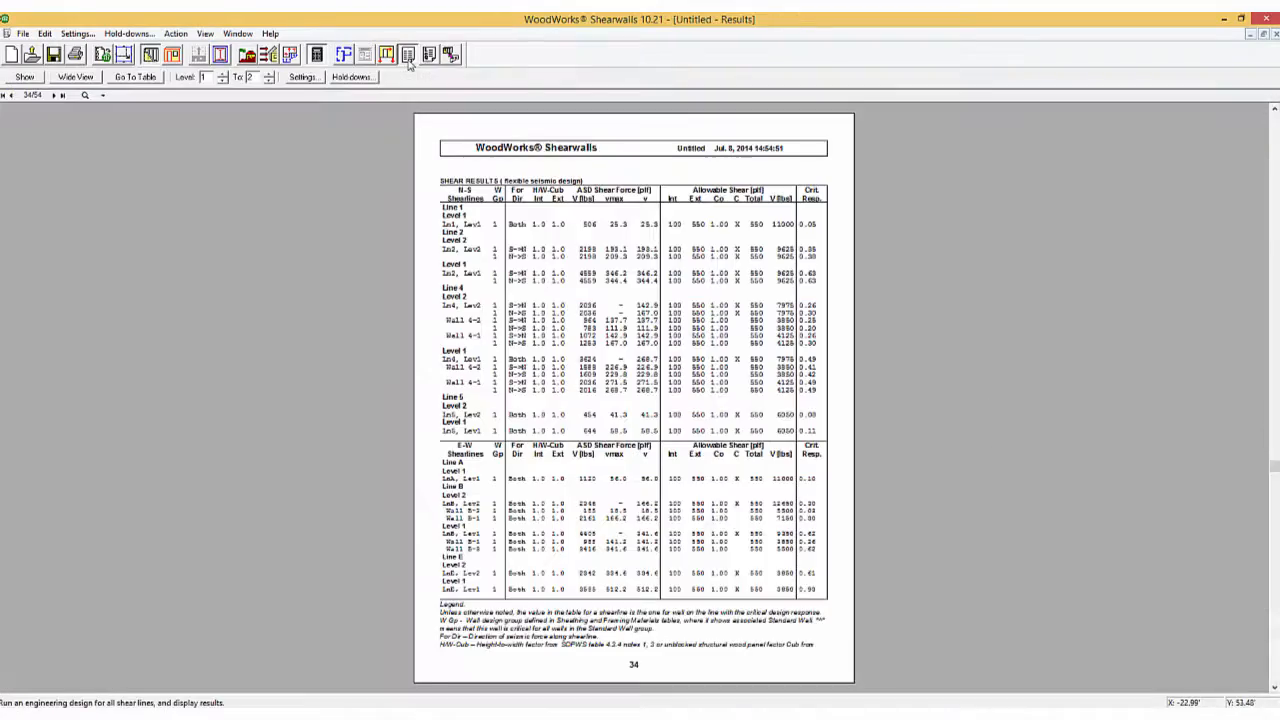
click(135, 76)
mouse_move(162, 134)
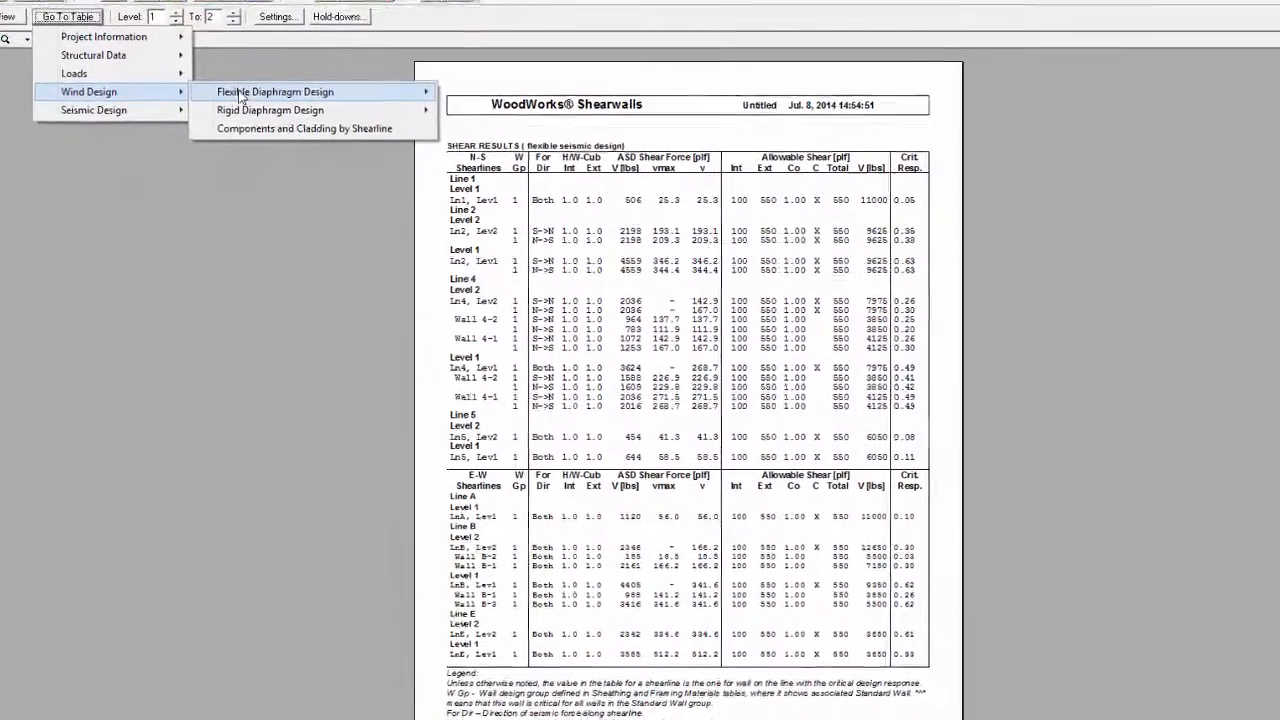
mouse_move(316, 134)
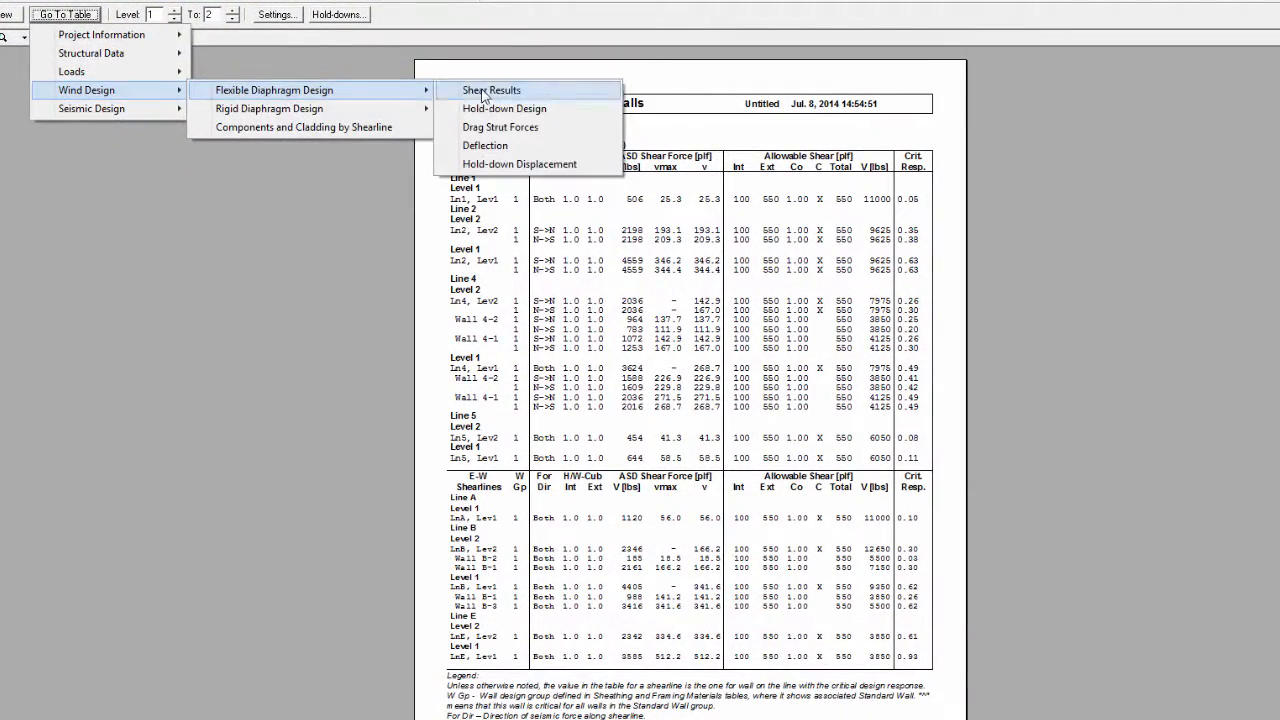
click(483, 91)
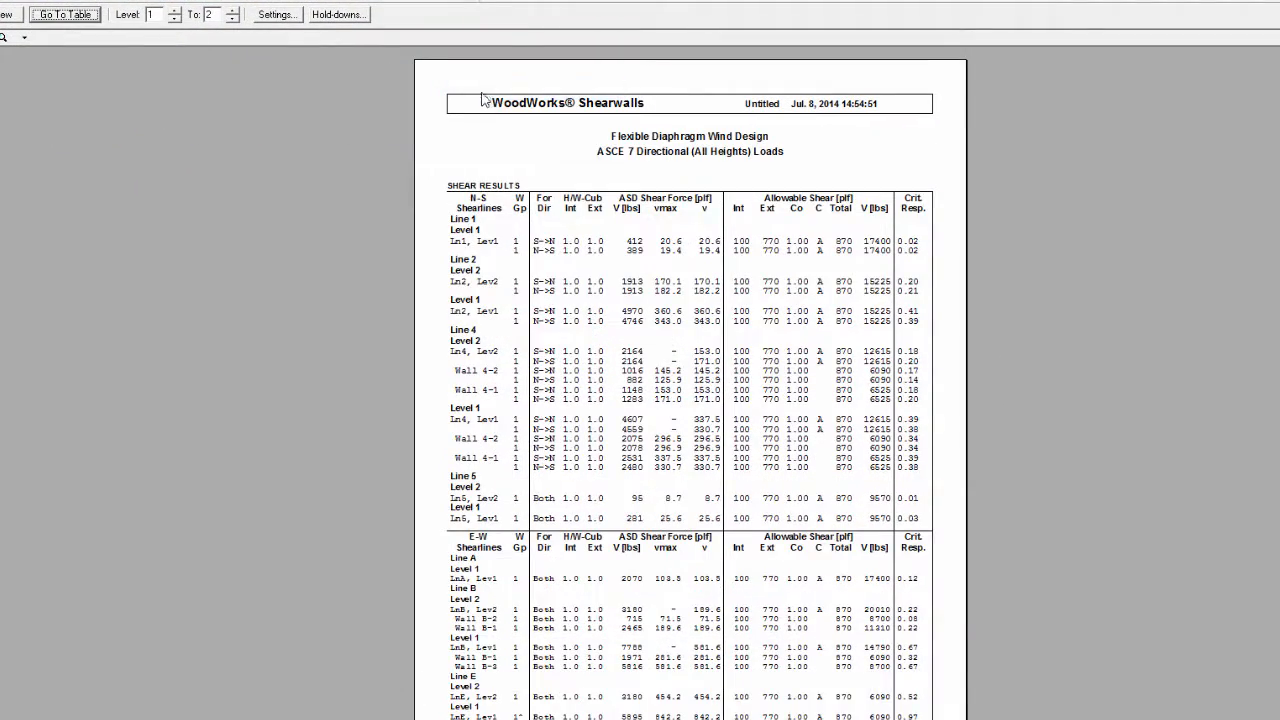
Page through the report to the flexible wind hold-down design table
click(603, 469)
key(Page_Down)
key(Page_Down)
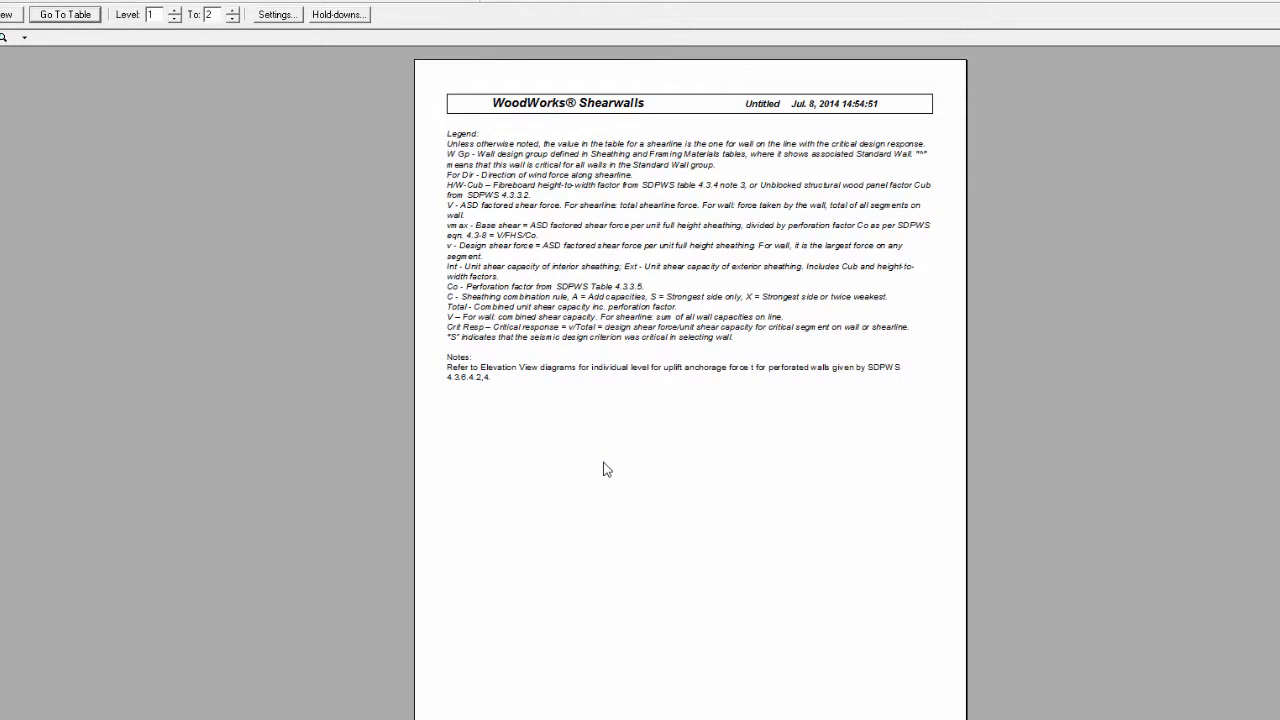
key(Page_Up)
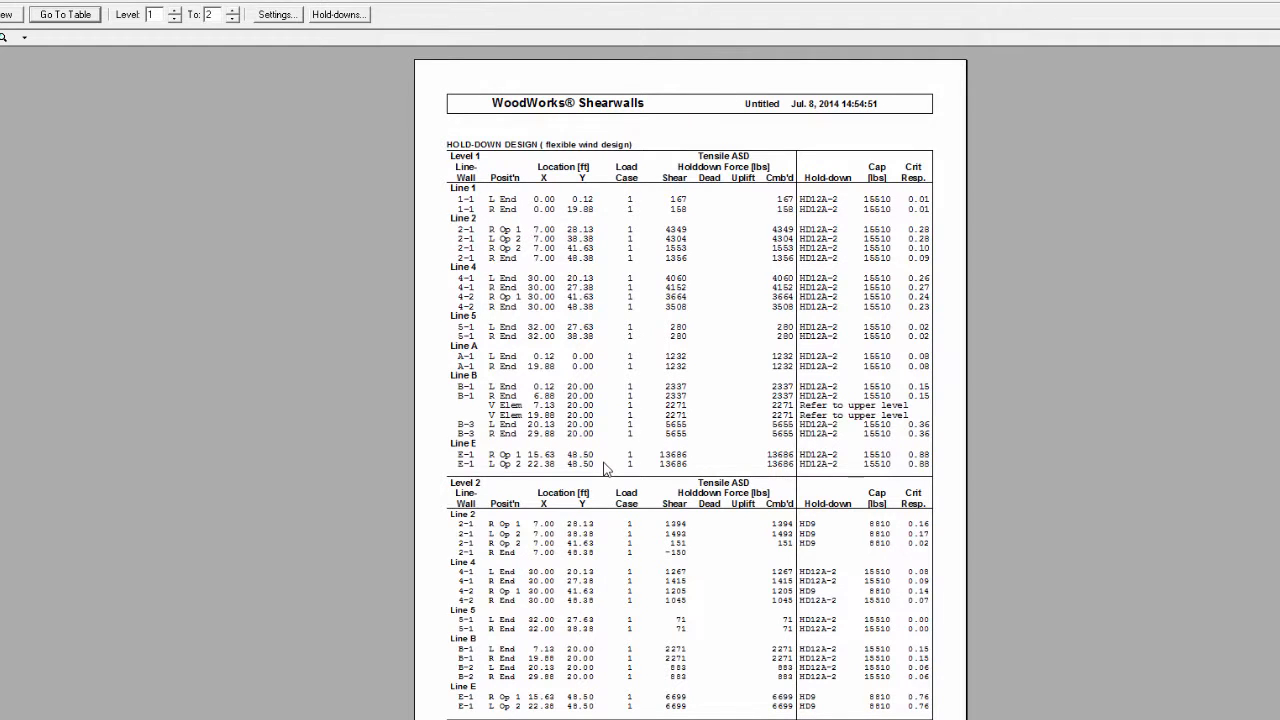
Check the report's seismic shear results tables, first for flexible diaphragm design and then for rigid diaphragm design
click(80, 17)
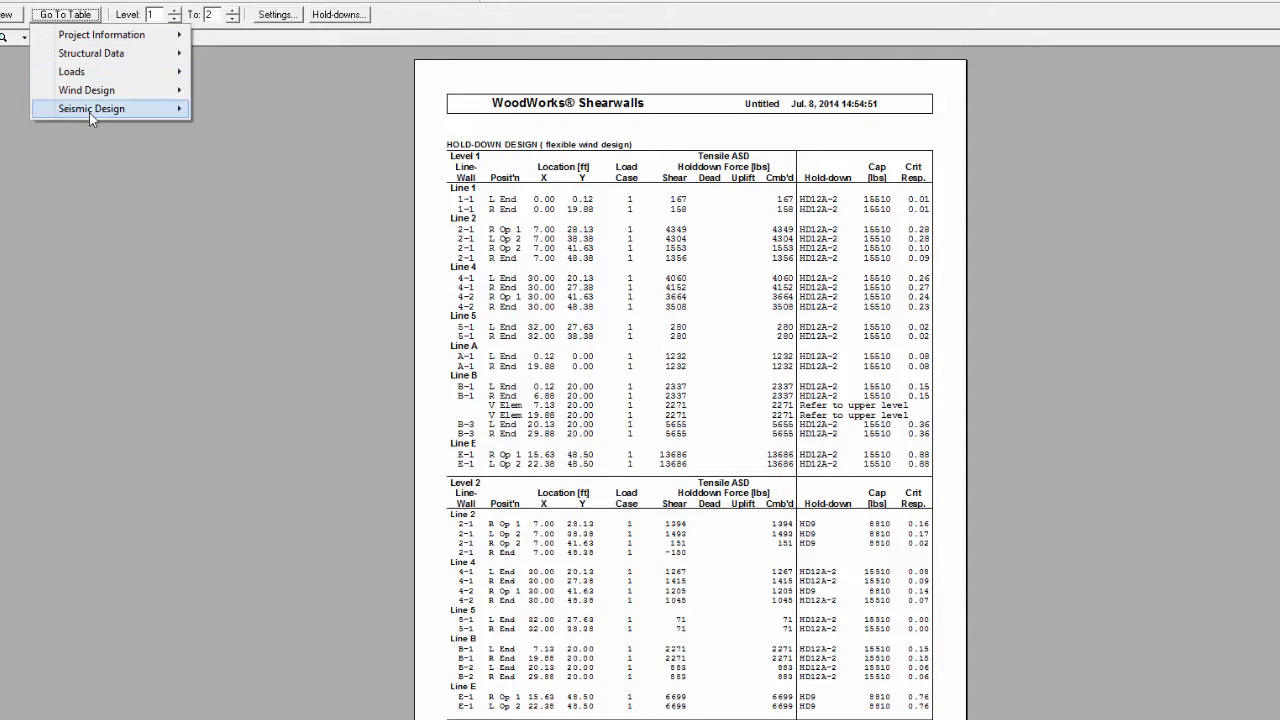
mouse_move(89, 112)
mouse_move(243, 113)
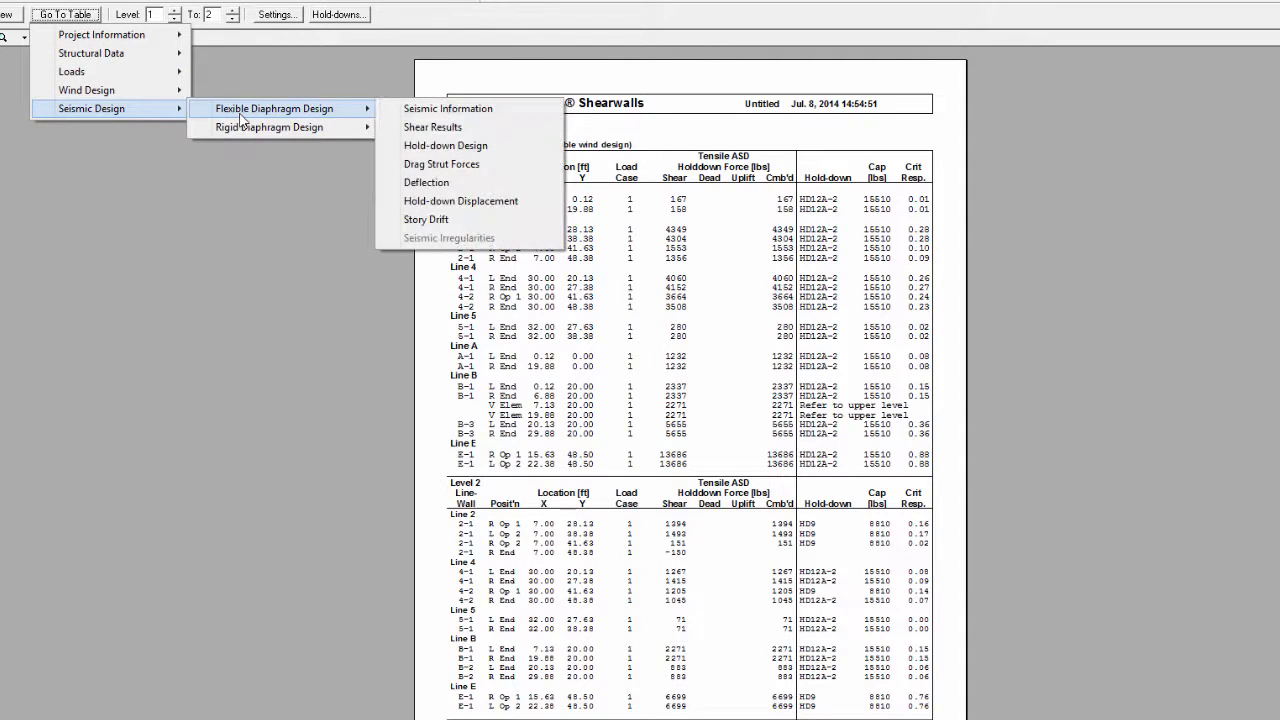
click(416, 131)
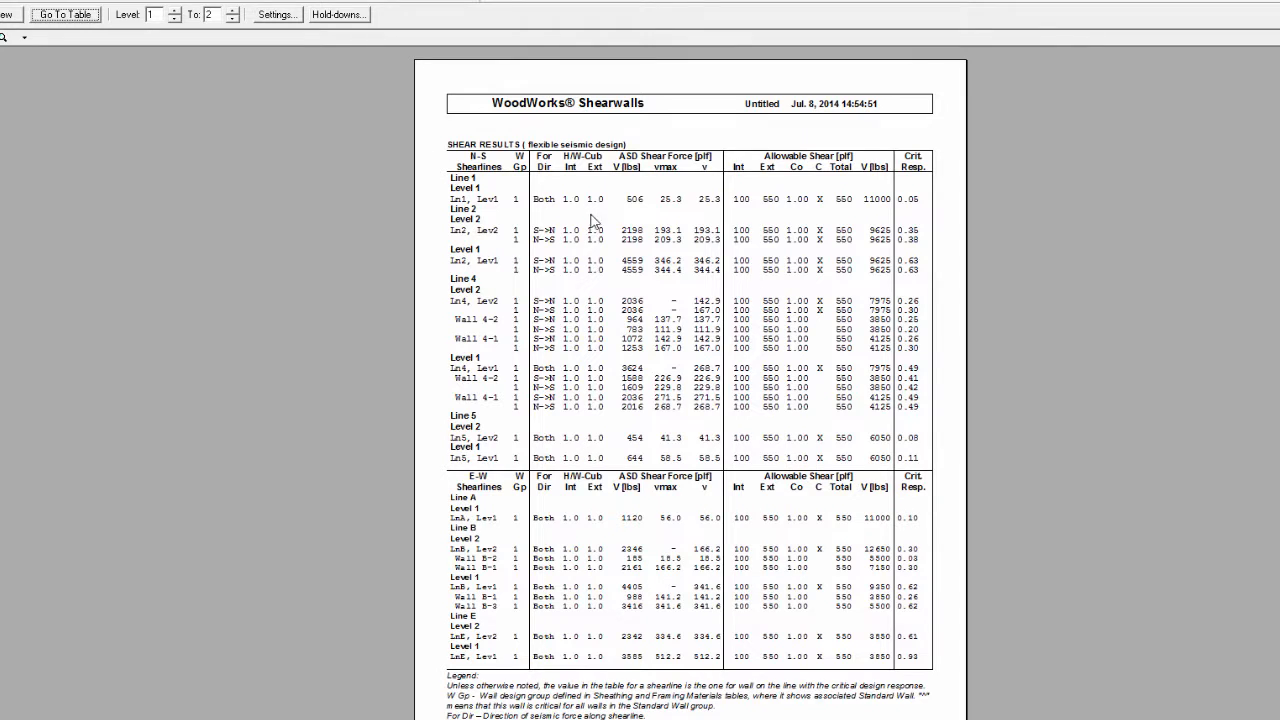
click(62, 16)
mouse_move(98, 108)
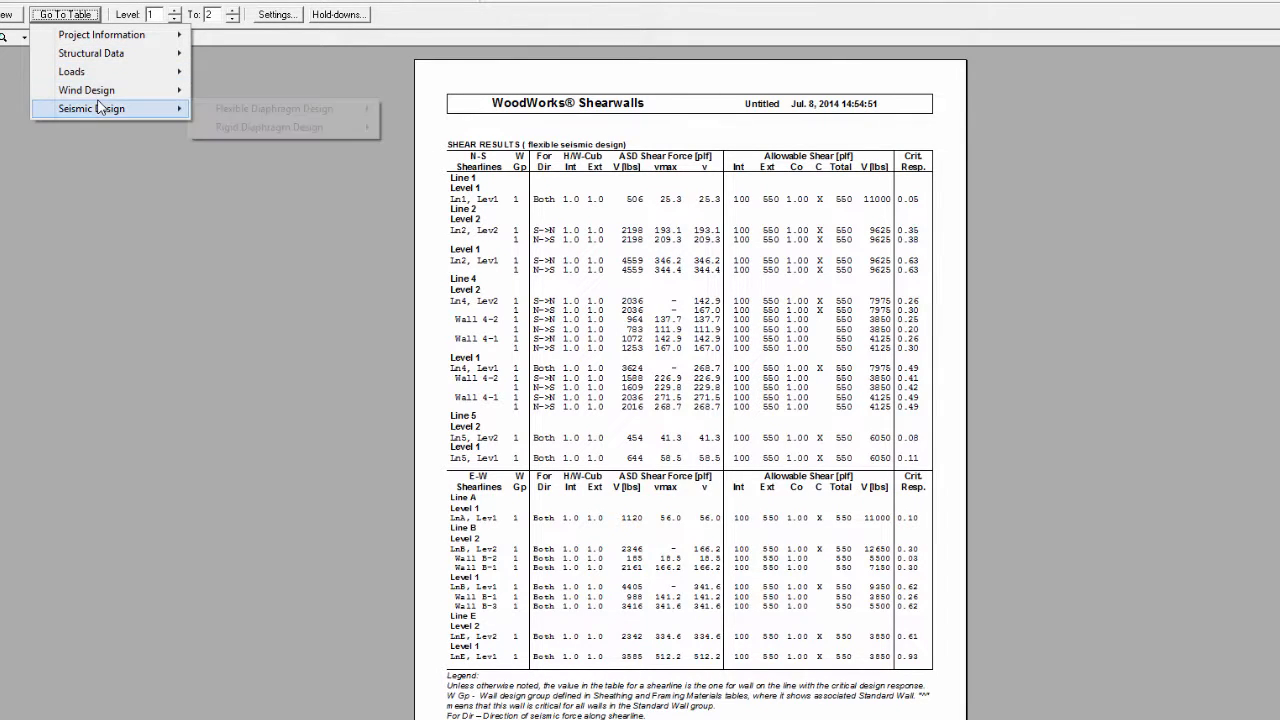
mouse_move(268, 127)
click(432, 146)
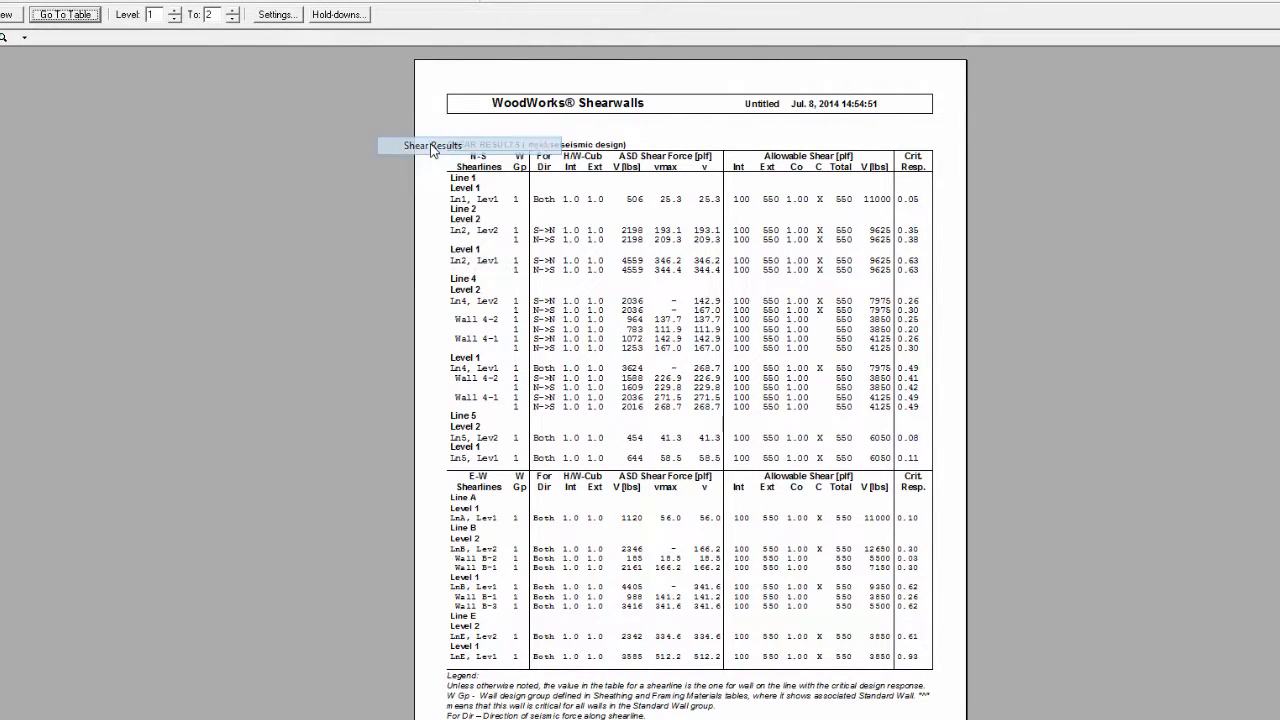
Go to the hold-down design table for the rigid diaphragm seismic design
click(75, 17)
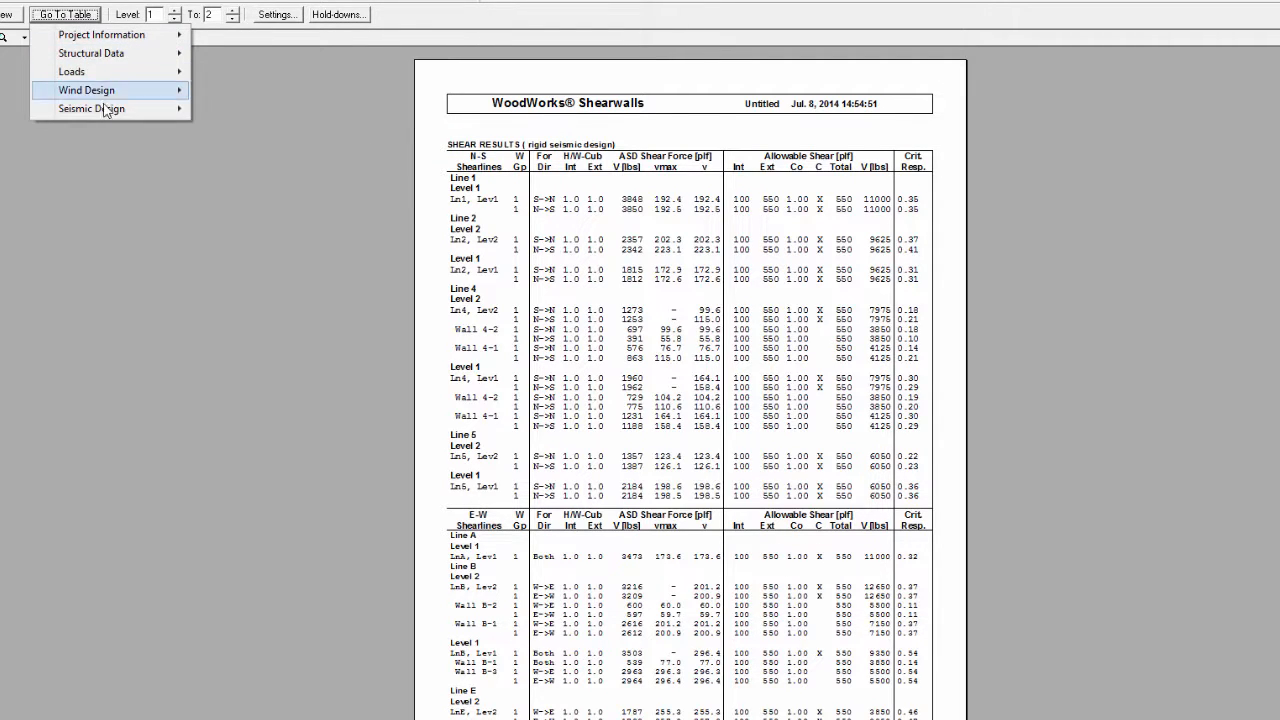
mouse_move(105, 111)
mouse_move(260, 128)
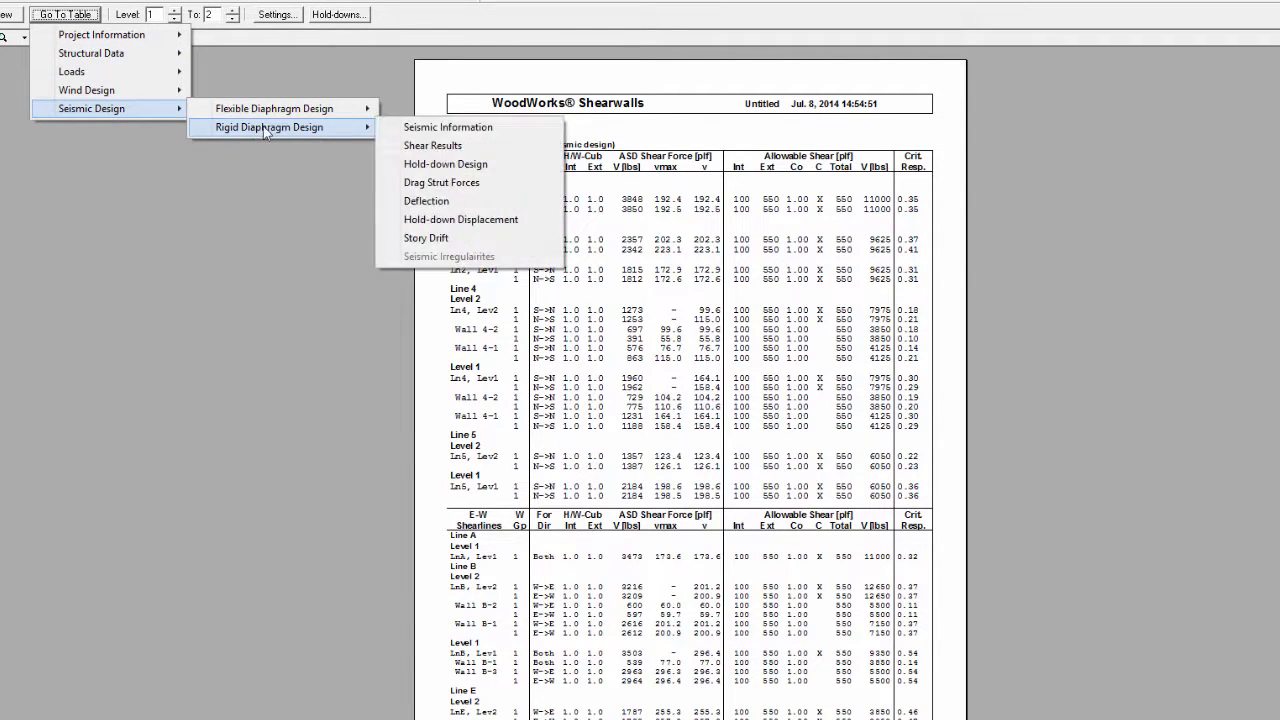
click(465, 166)
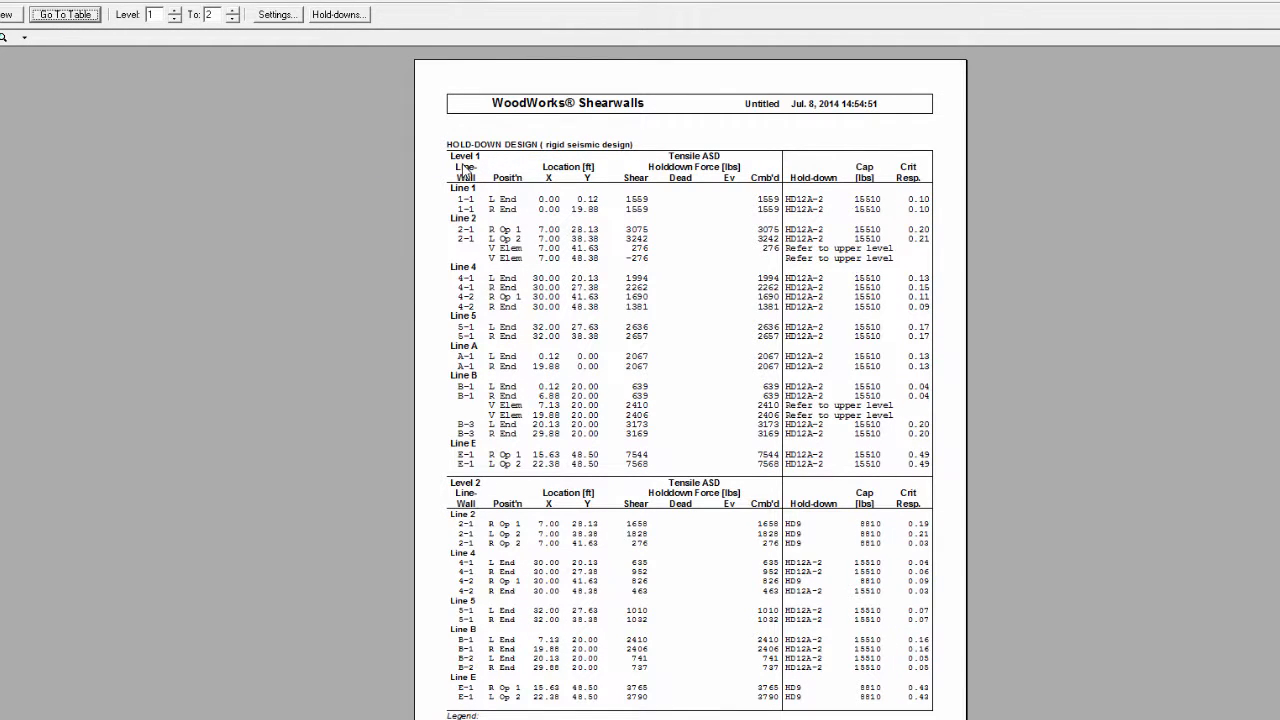
click(65, 14)
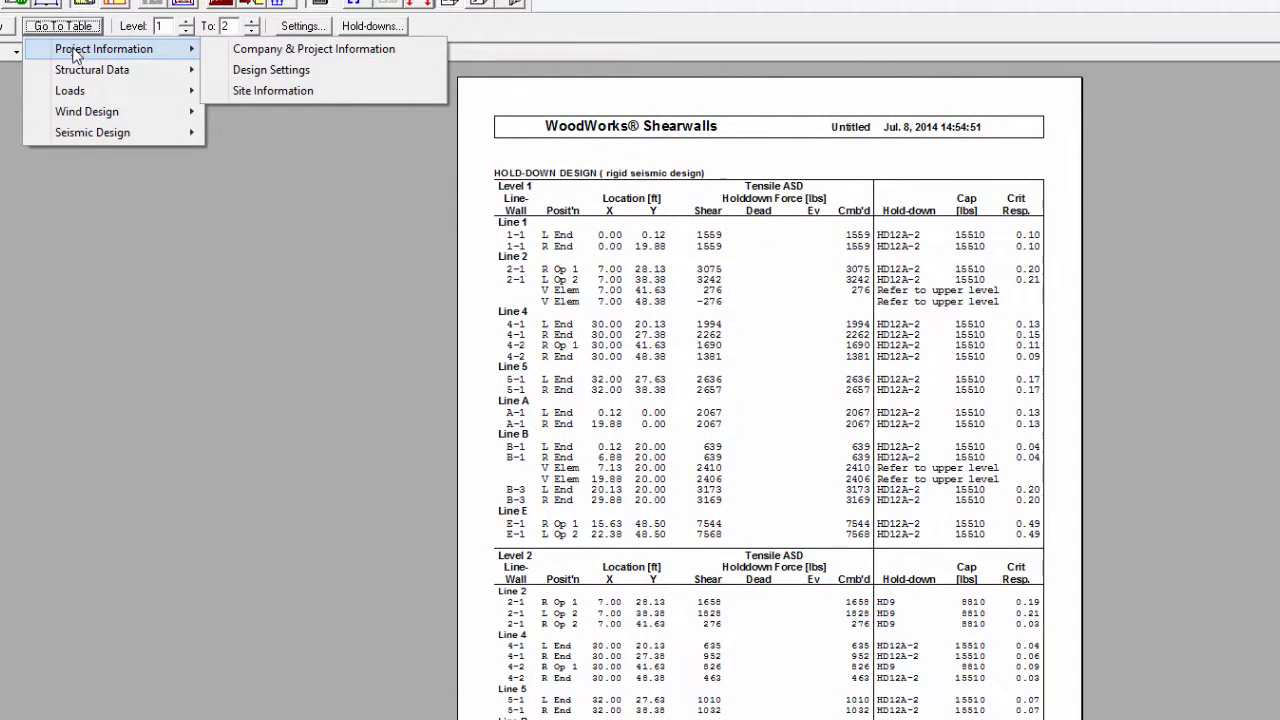
mouse_move(76, 78)
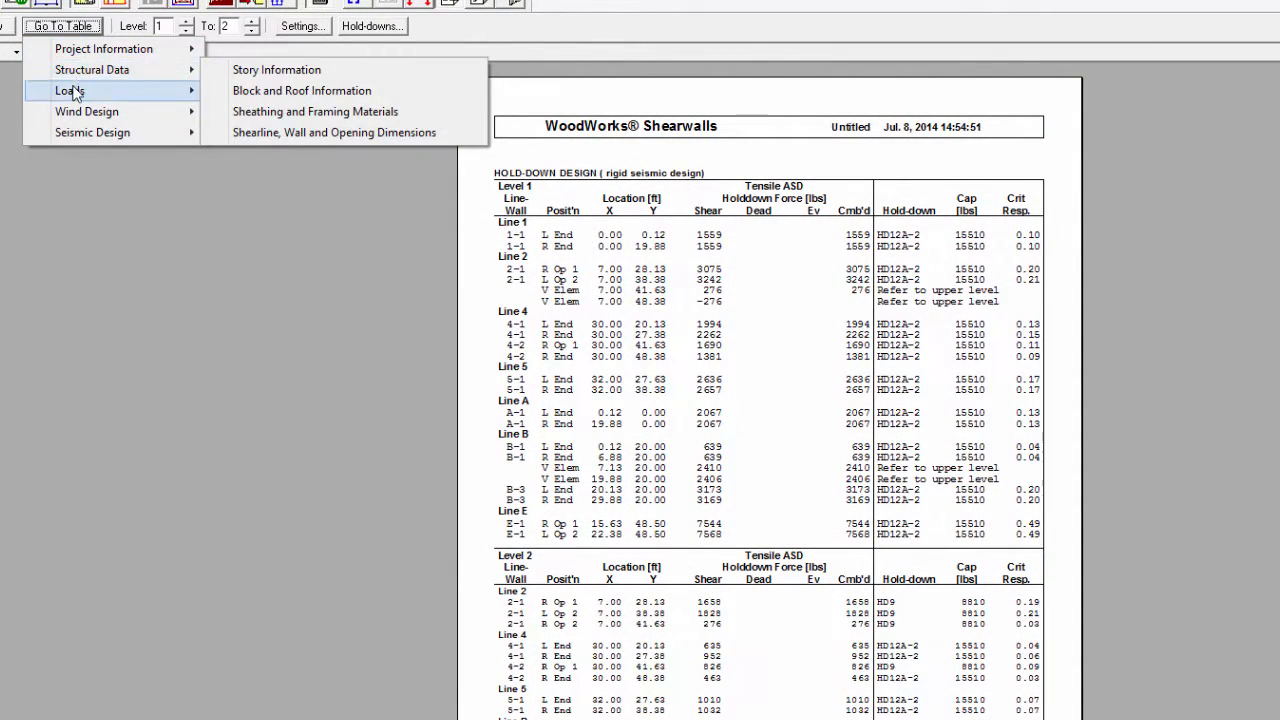